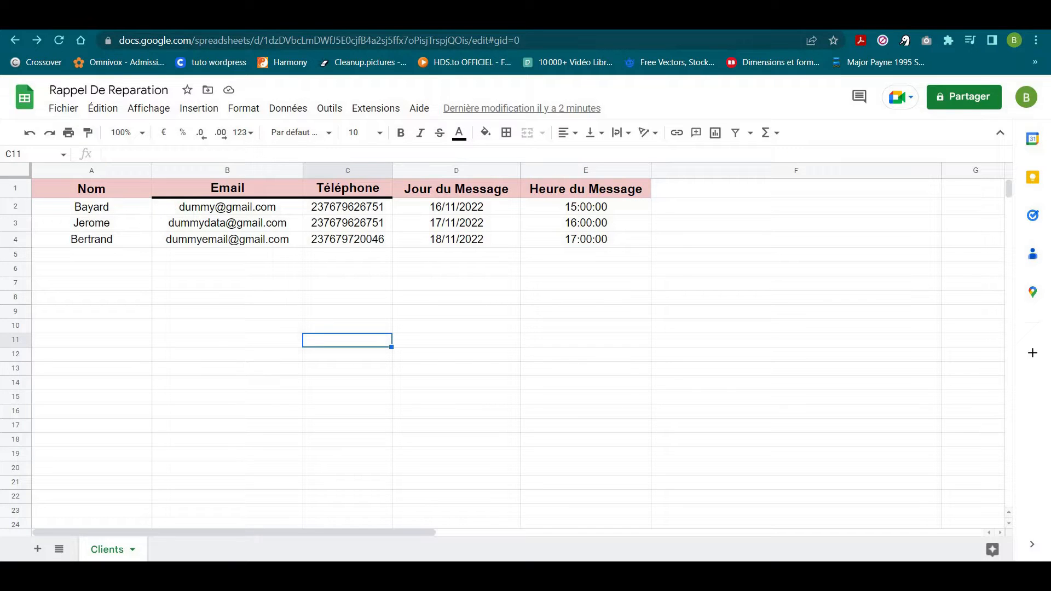
# Open pabbly.com in a new browser tab and dismiss the cookie blocker pop-up
pyautogui.hotkey('ctrl', 't')
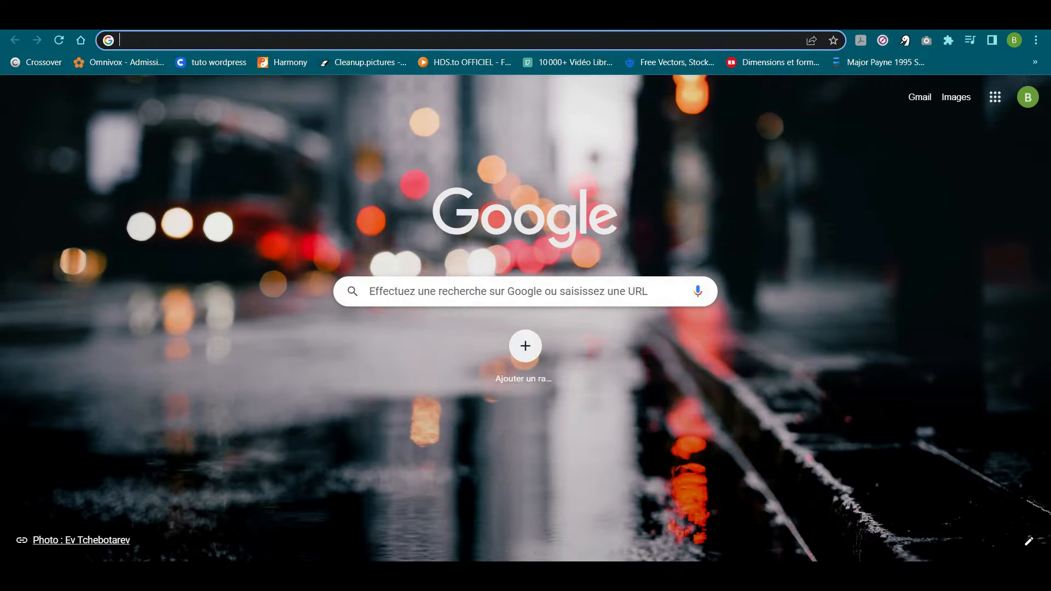
pyautogui.write('pabbly.com')
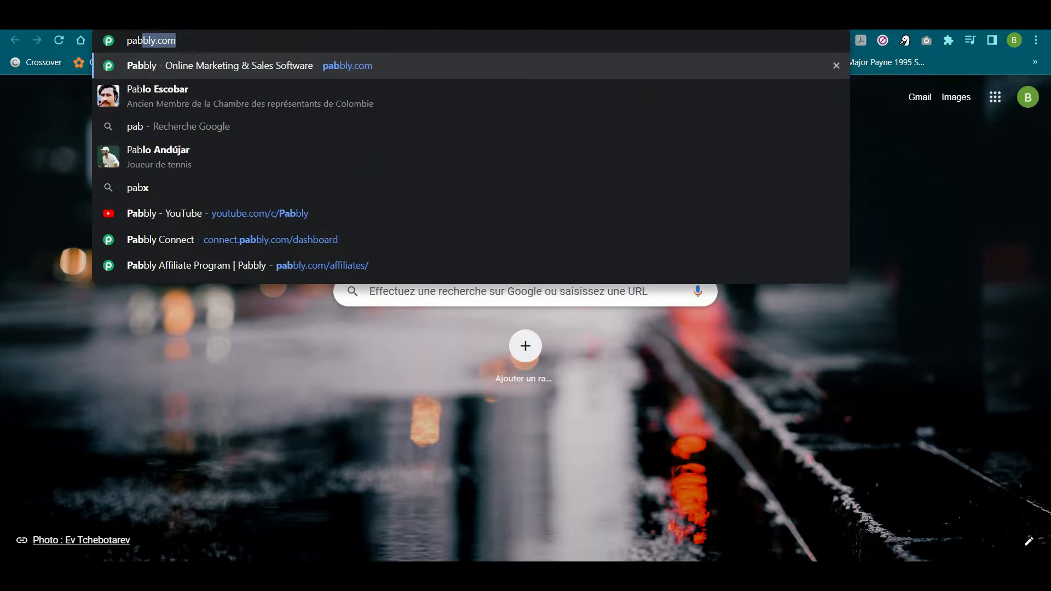
pyautogui.press('Return')
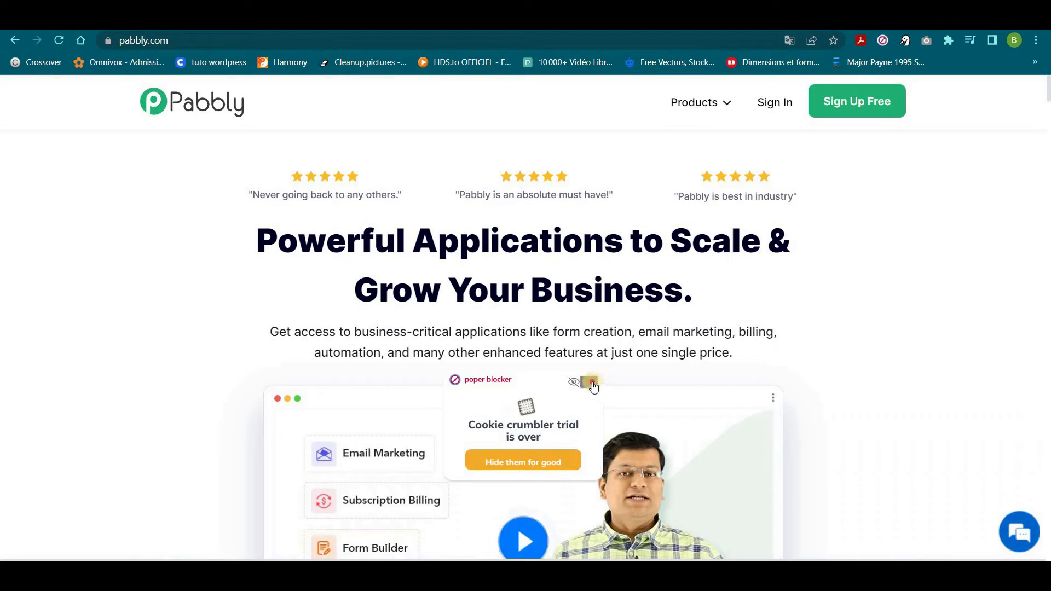
pyautogui.click(593, 383)
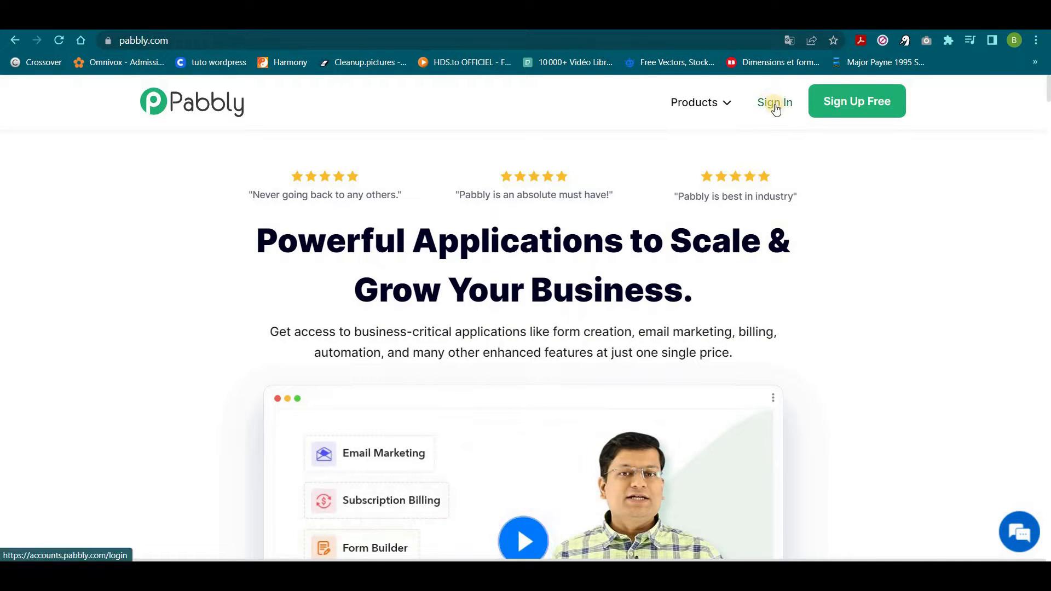
# Sign in to Pabbly with the first listed Google account
pyautogui.click(775, 107)
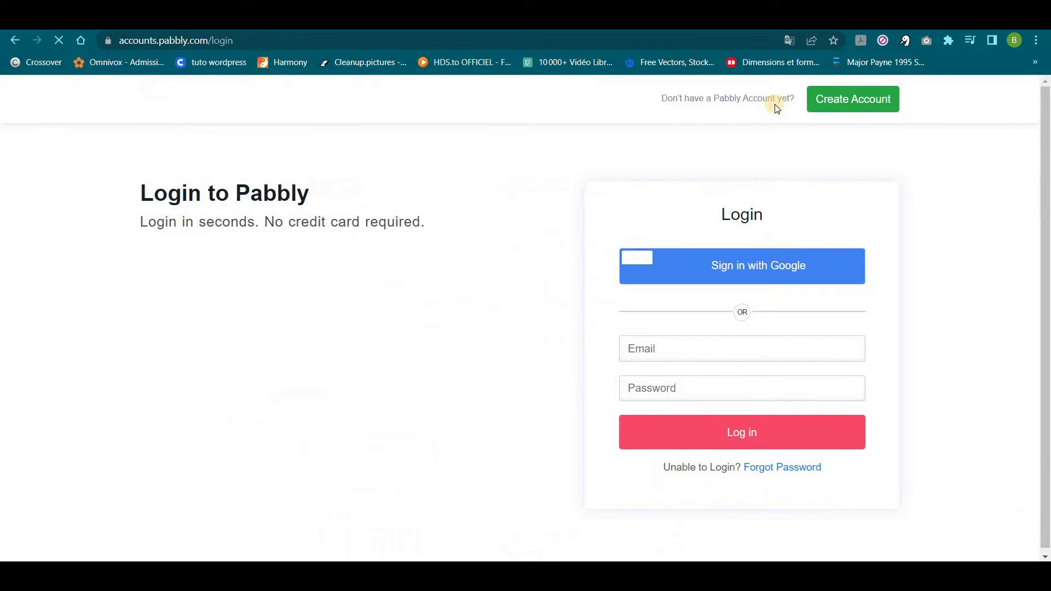
pyautogui.click(729, 270)
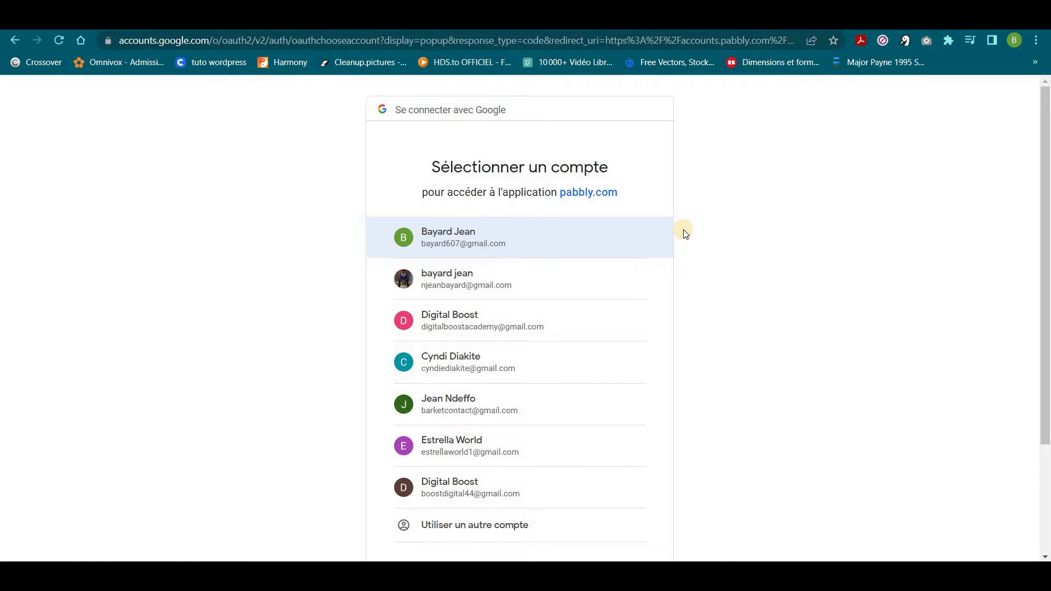
pyautogui.click(504, 240)
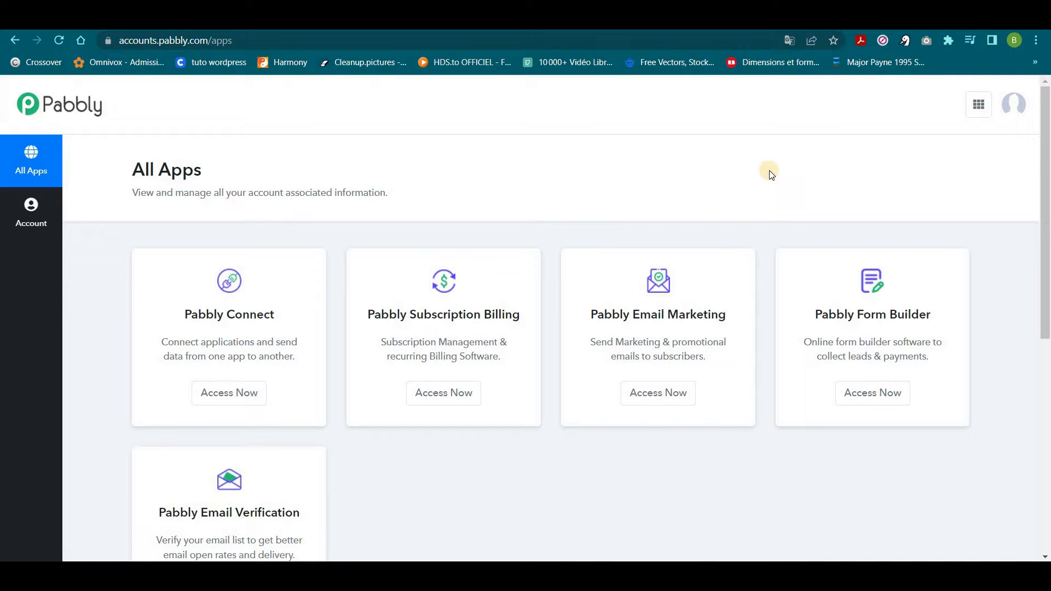
# Open the Pabbly Connect dashboard from the list of all apps
pyautogui.scroll(-1, 348, 293)
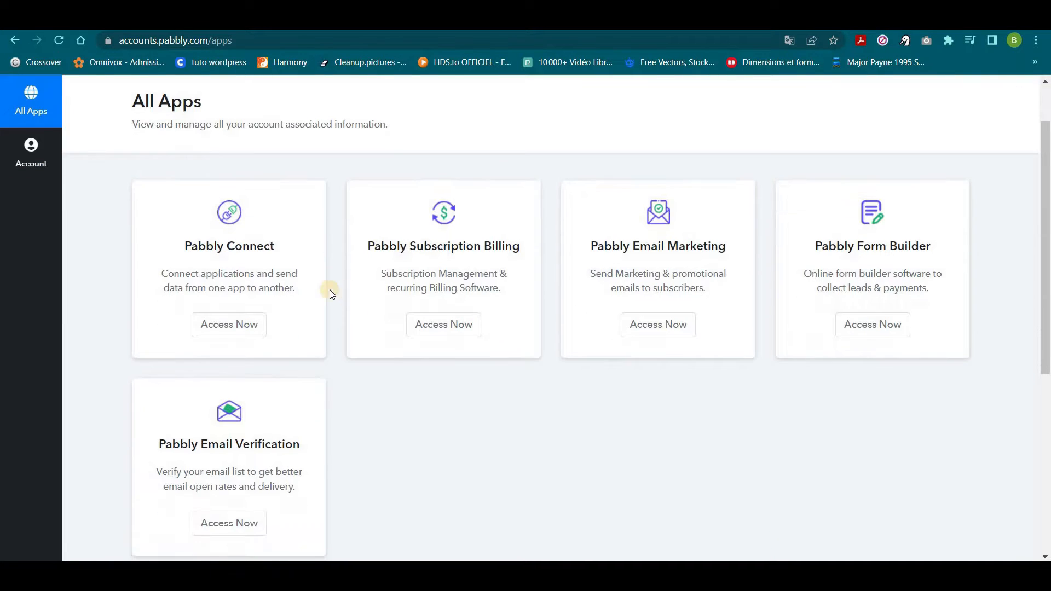
pyautogui.click(230, 323)
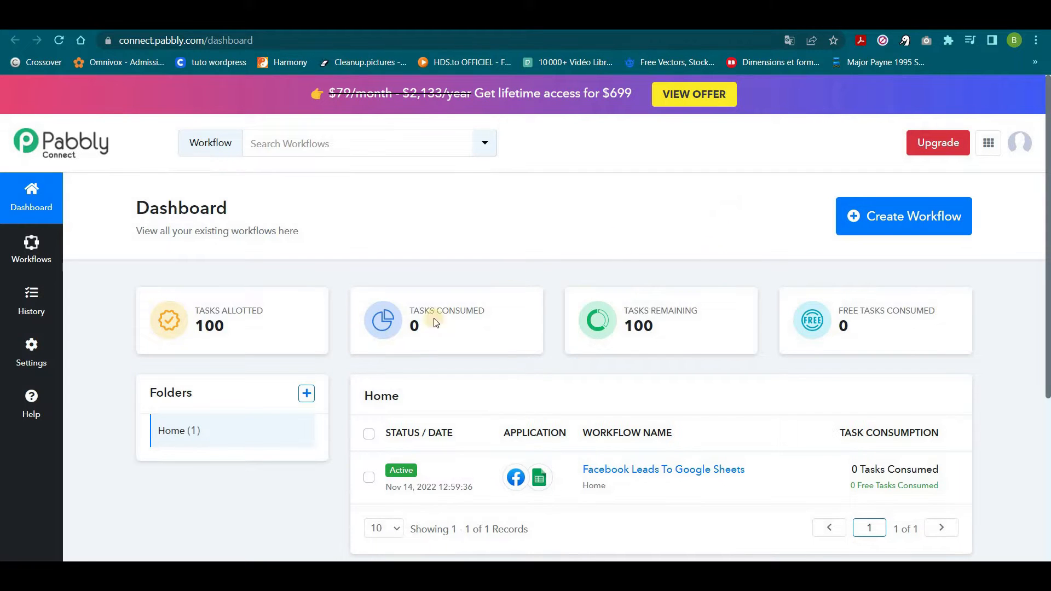
pyautogui.moveTo(188, 300)
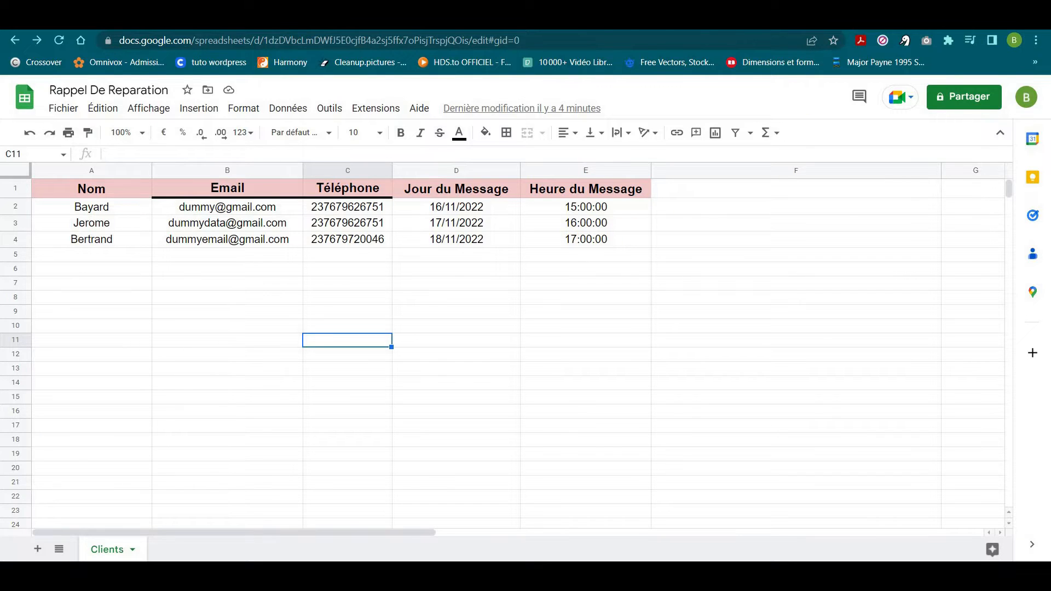
# Return to the Pabbly Connect dashboard and create a workflow named "Google Sheets To WhatsApp"
pyautogui.hotkey('ctrl', 'Tab')
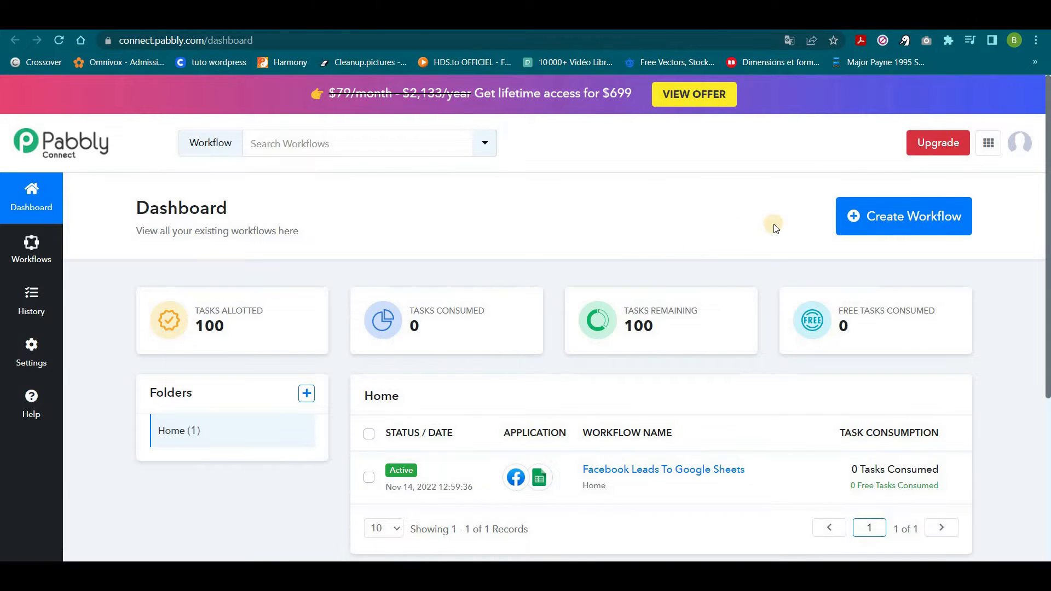
pyautogui.click(884, 215)
pyautogui.click(493, 327)
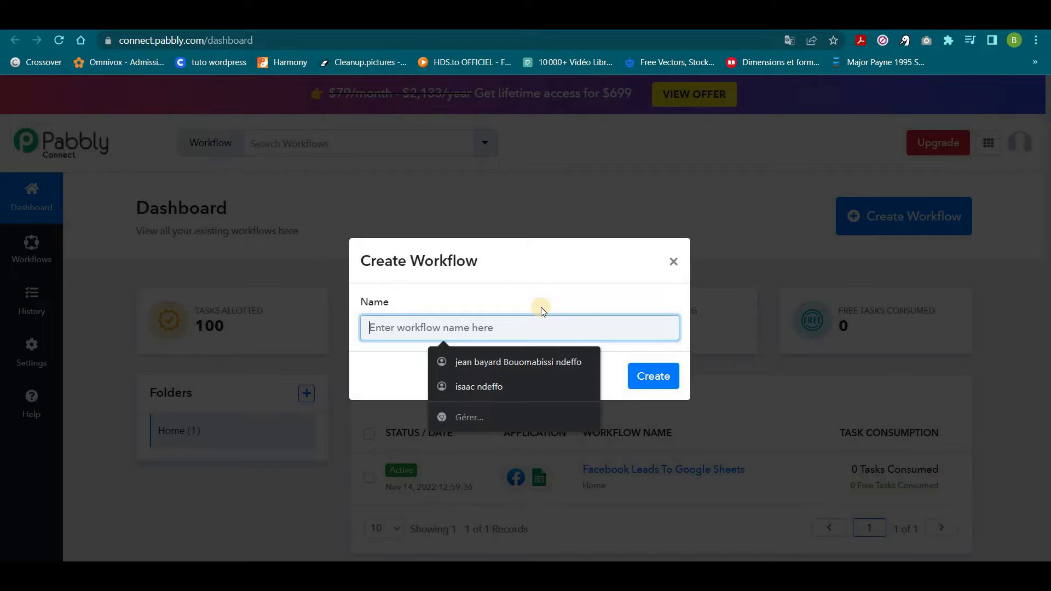
pyautogui.write('Googl')
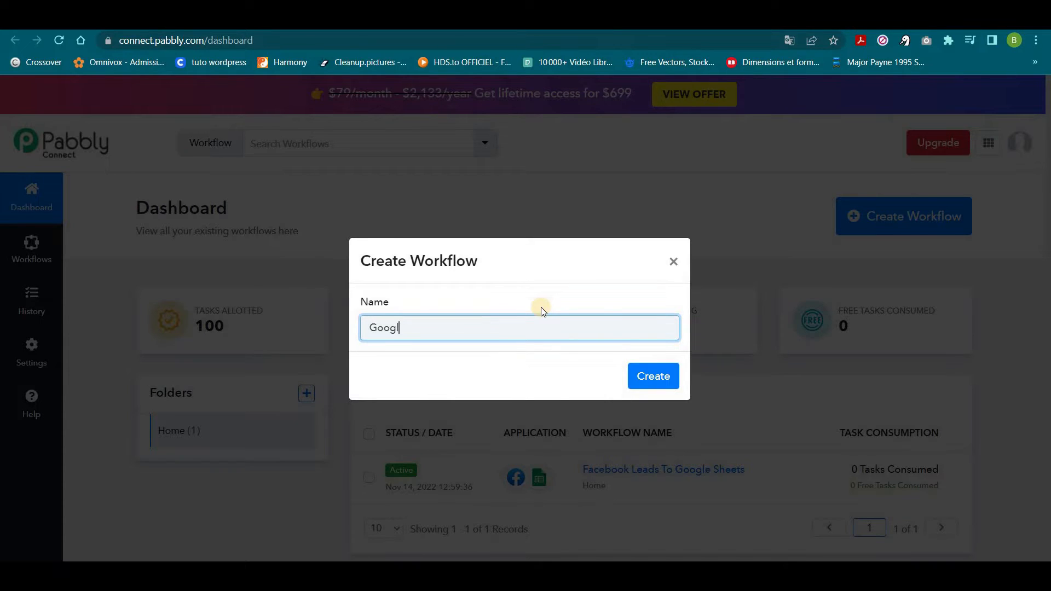
pyautogui.write('e Sheets To WhatsApp')
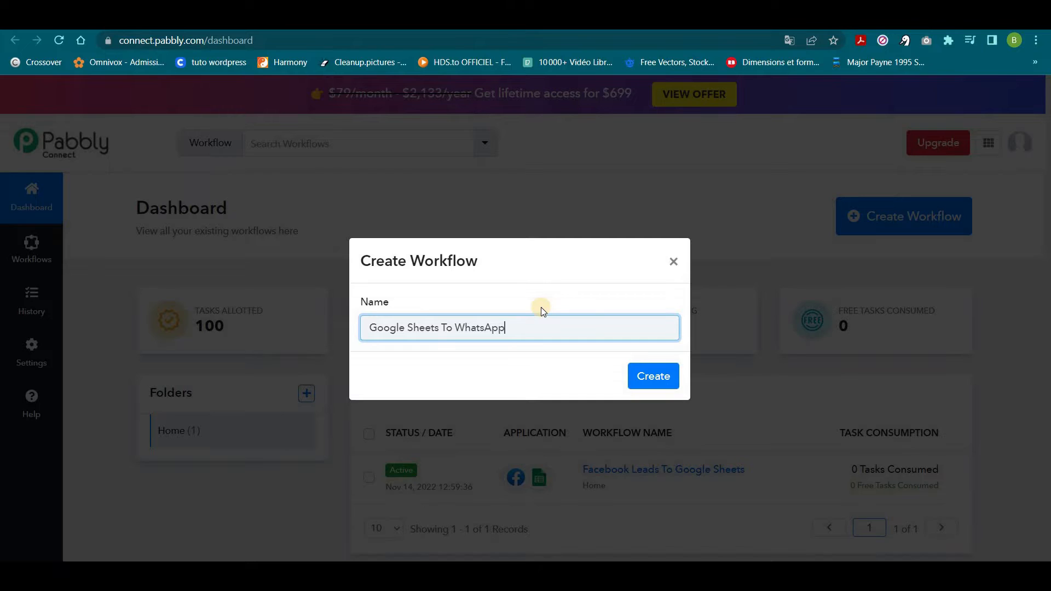
pyautogui.click(640, 375)
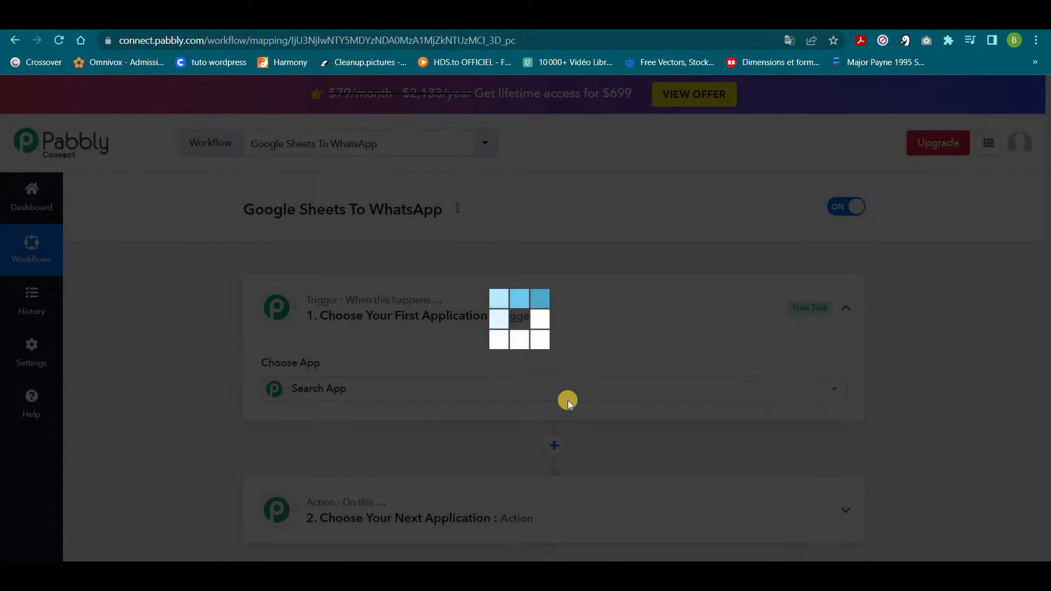
# Collapse the trigger block to examine the workflow's trigger and action structure
pyautogui.scroll(-3, 507, 355)
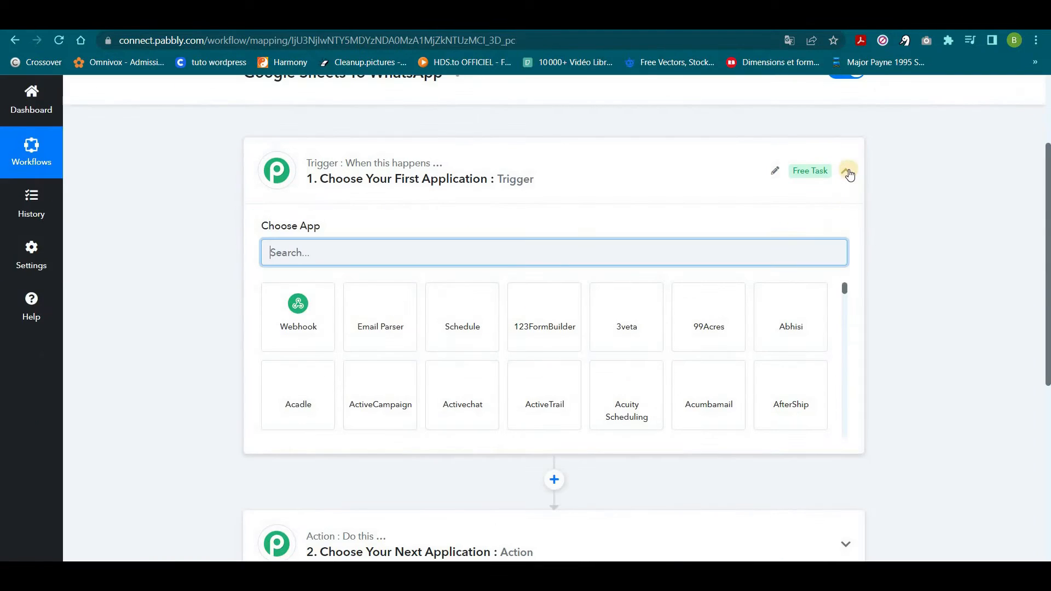
pyautogui.click(846, 170)
pyautogui.scroll(1, 499, 220)
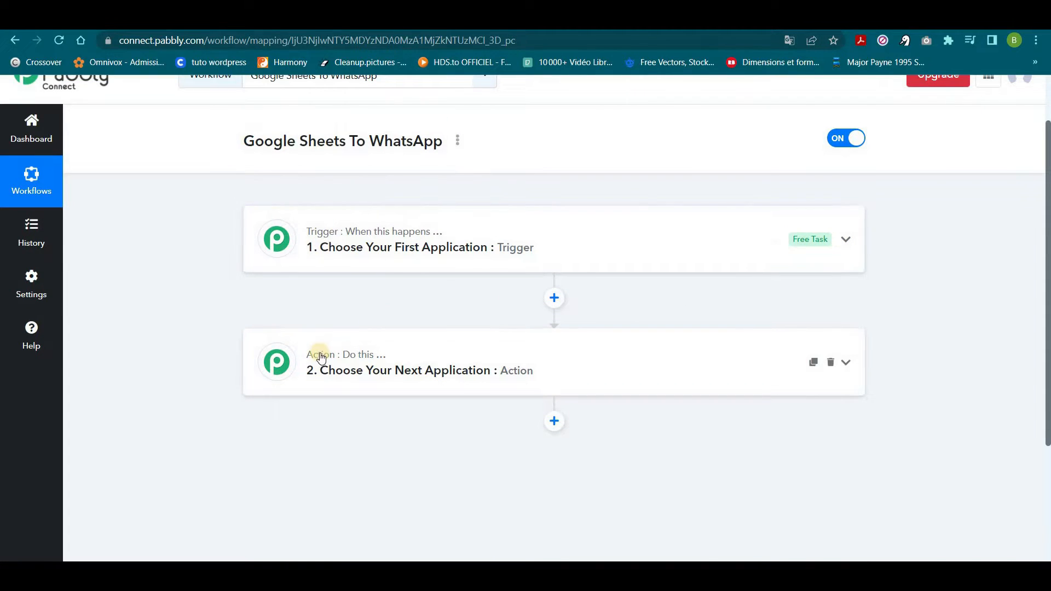
pyautogui.moveTo(310, 355)
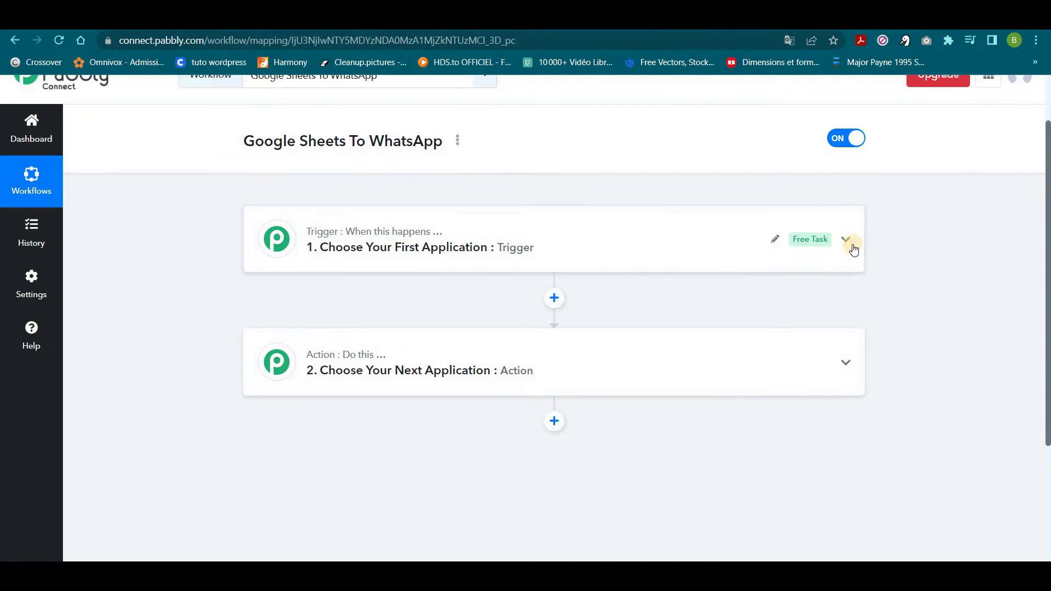
# Expand the trigger block and choose Google Sheets as the trigger application
pyautogui.click(571, 244)
pyautogui.click(349, 319)
pyautogui.write('G')
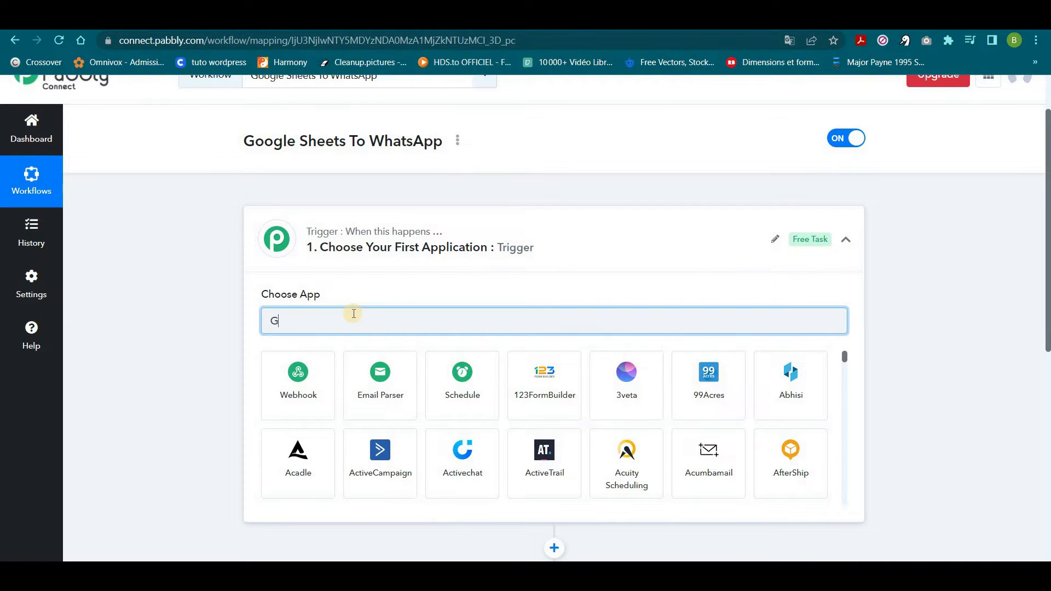
pyautogui.write('o')
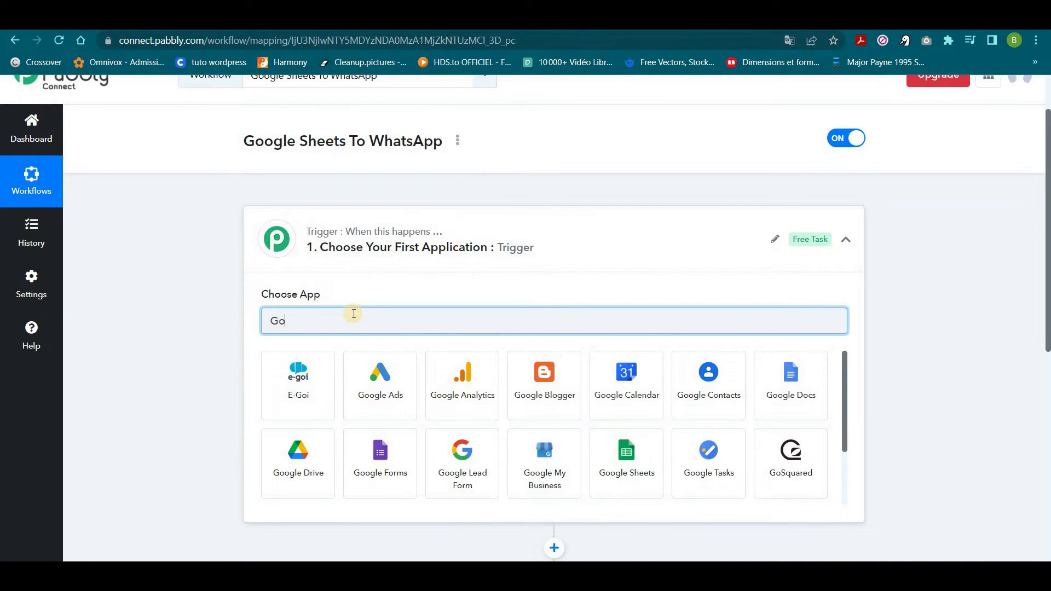
pyautogui.write('og')
pyautogui.click(546, 458)
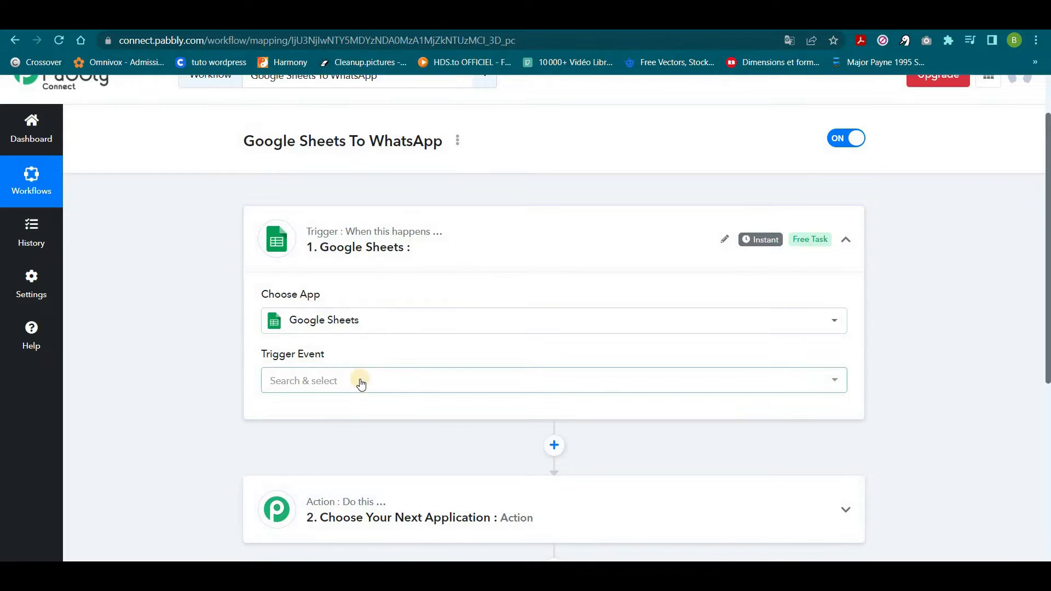
# Set the Google Sheets trigger event to New or Updated Spreadsheet Row
pyautogui.scroll(-1, 360, 384)
pyautogui.click(357, 312)
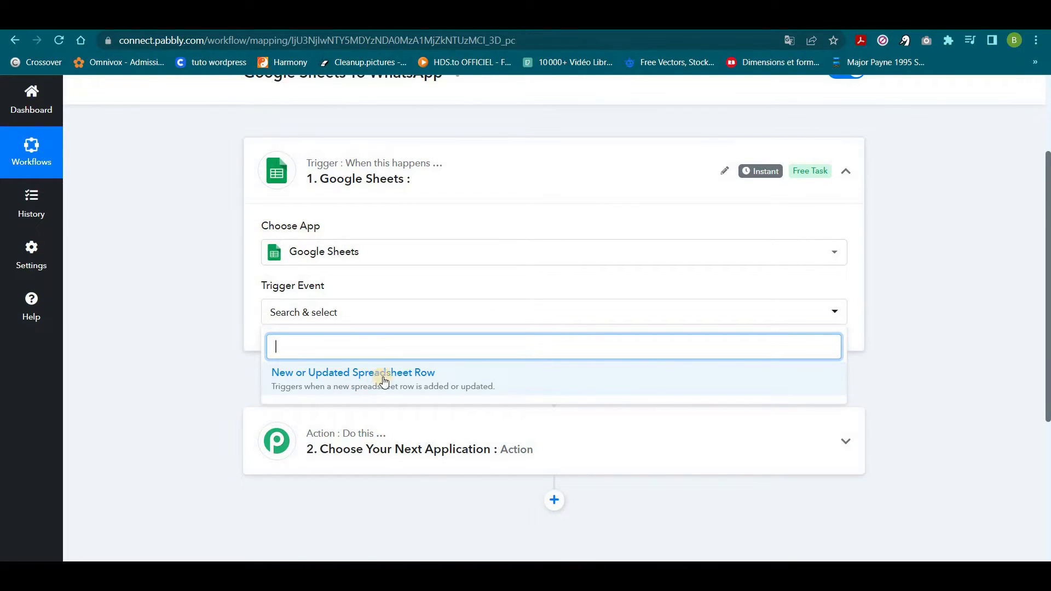
pyautogui.click(422, 382)
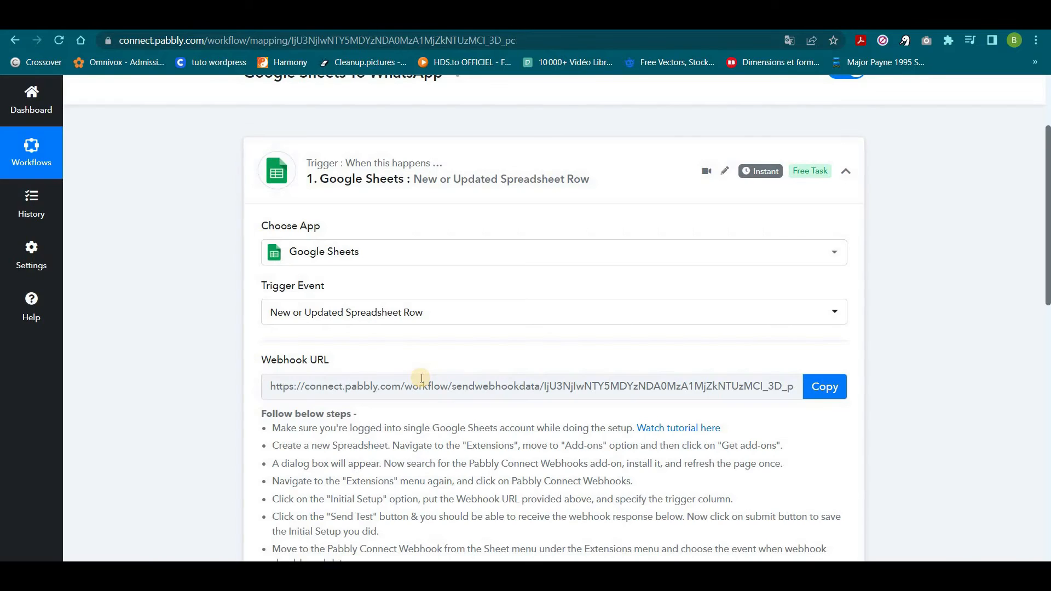
# Review the webhook setup instructions and copy the Google Sheets trigger's webhook URL
pyautogui.moveTo(303, 364)
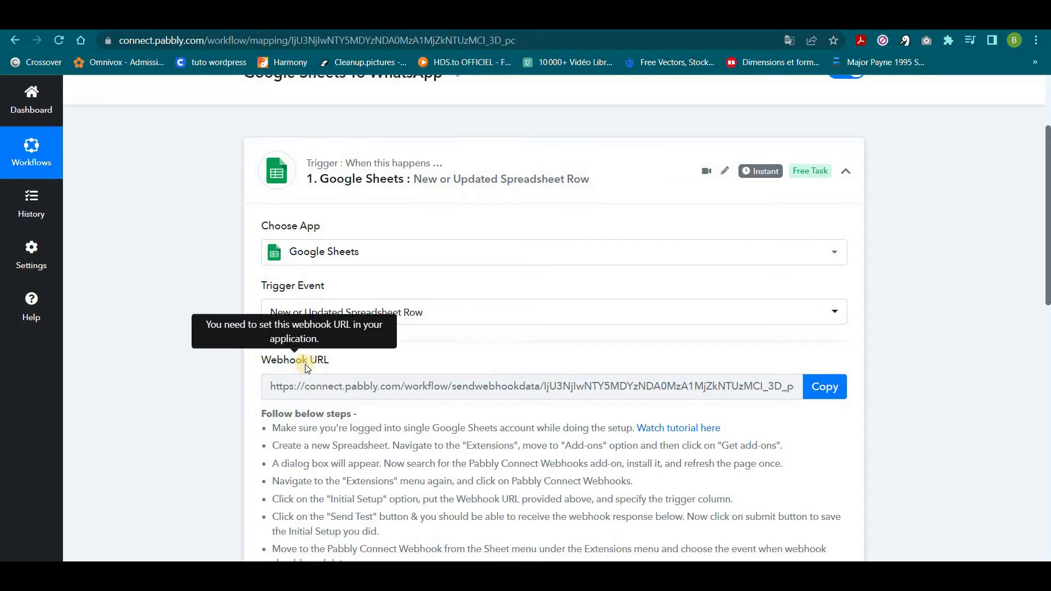
pyautogui.scroll(-1, 303, 363)
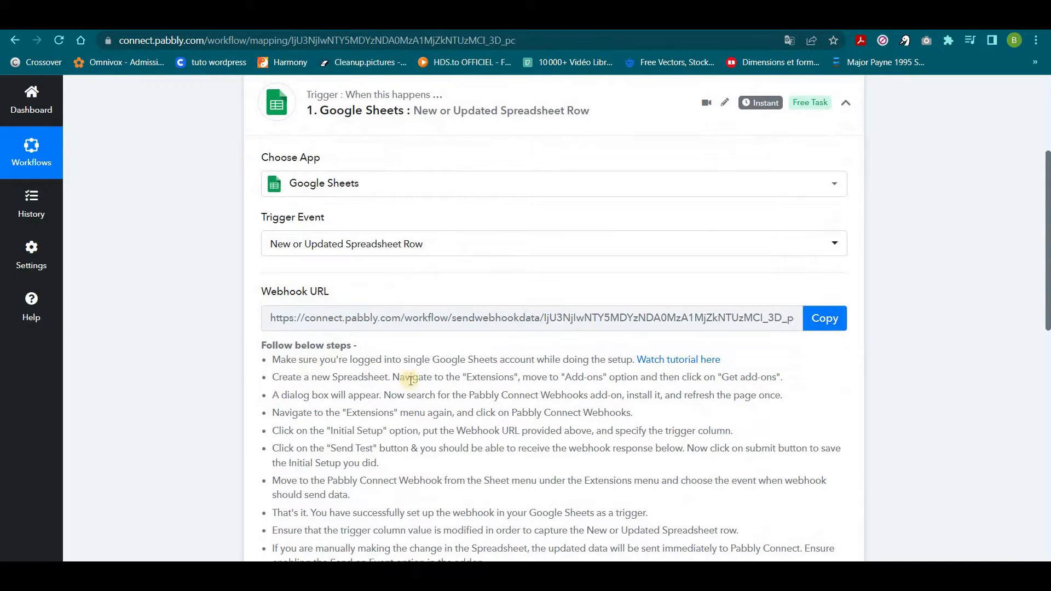
pyautogui.scroll(-5, 404, 387)
pyautogui.scroll(4, 401, 385)
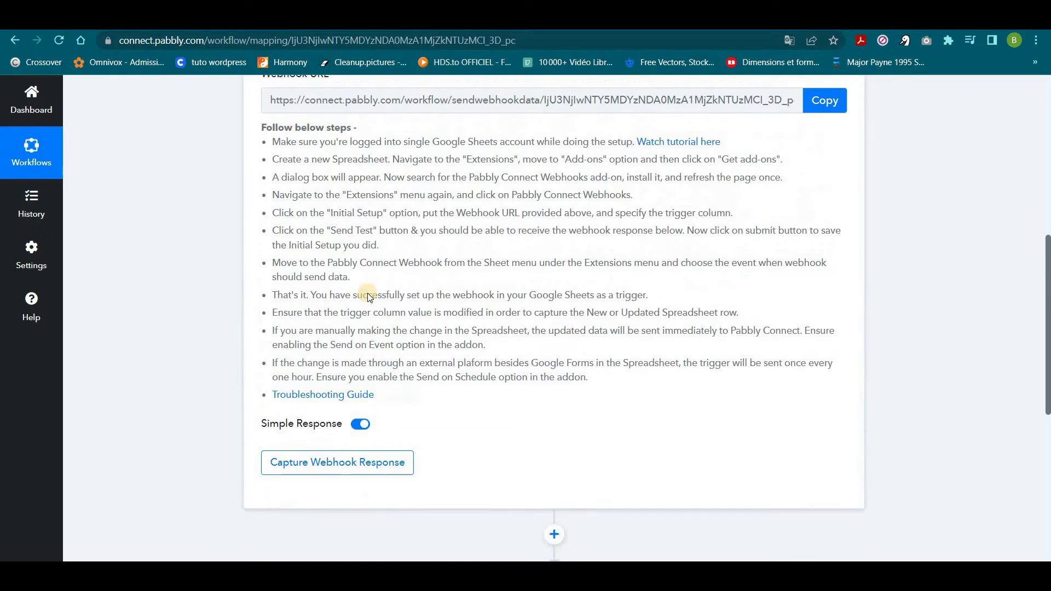
pyautogui.scroll(-1, 304, 285)
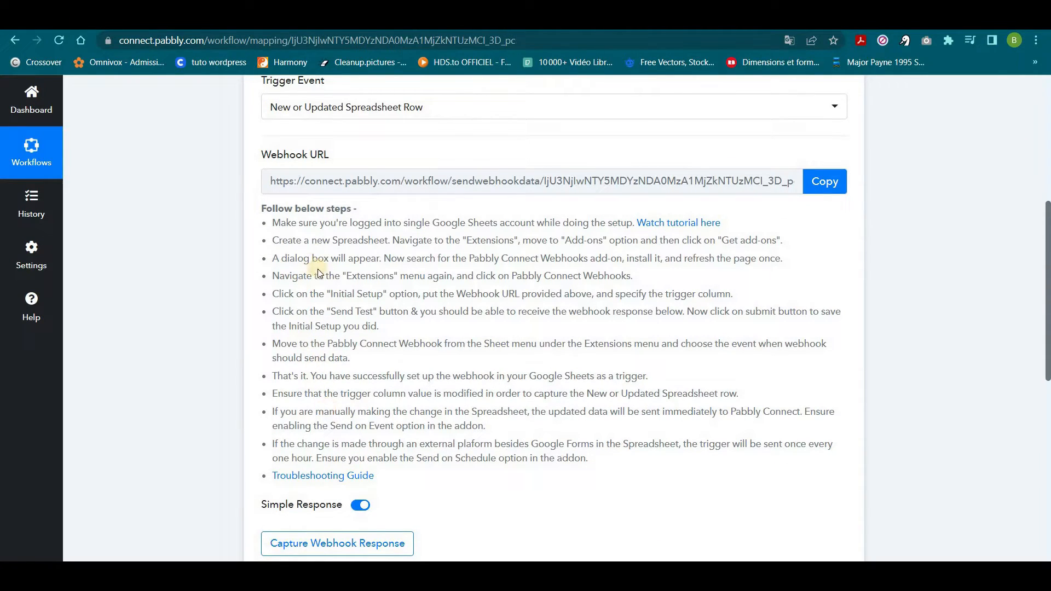
pyautogui.scroll(-1, 334, 263)
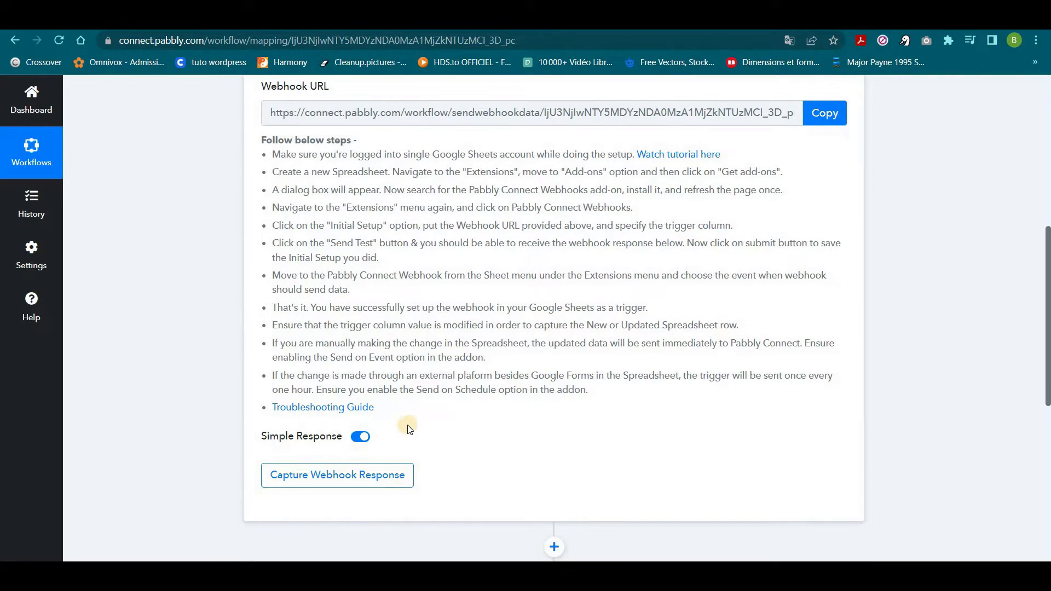
pyautogui.scroll(1, 394, 344)
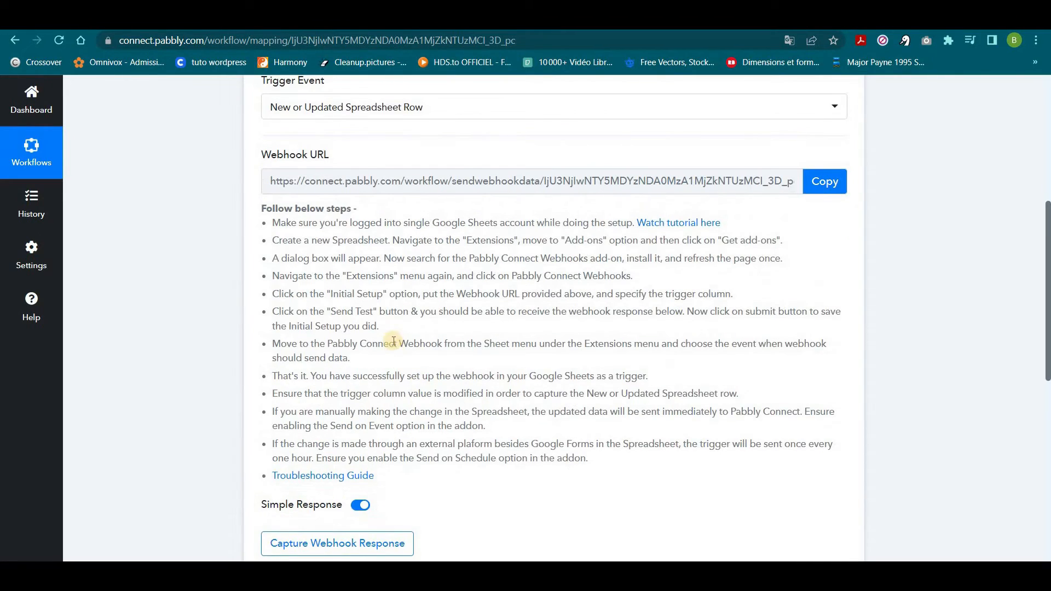
pyautogui.click(827, 182)
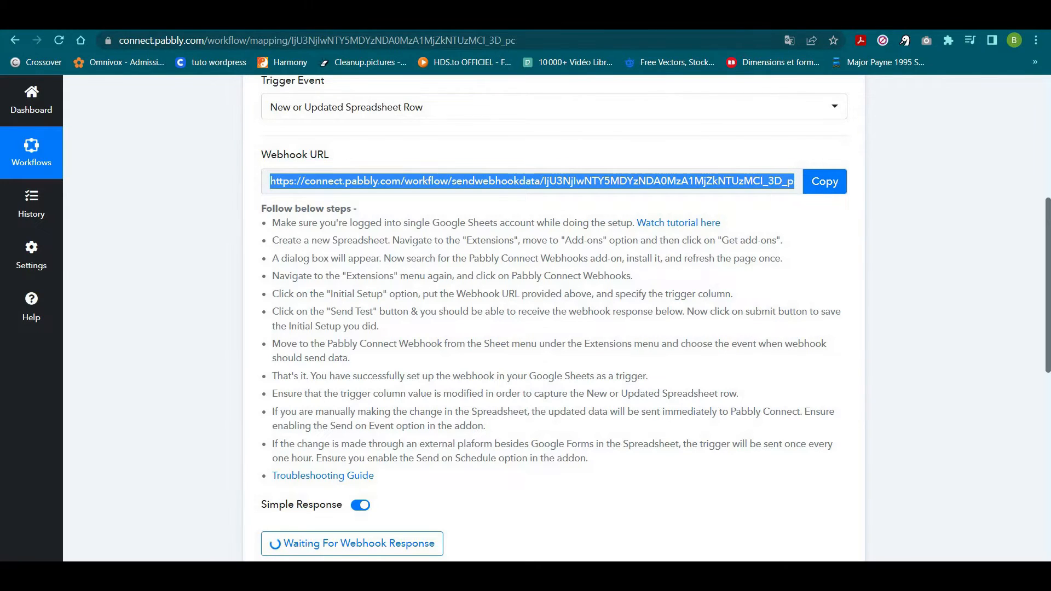
# Switch to the Rappel De Reparation spreadsheet and look up the Pabbly Connect Webhooks add-on in the Google Workspace Marketplace
pyautogui.hotkey('ctrl', 'Tab')
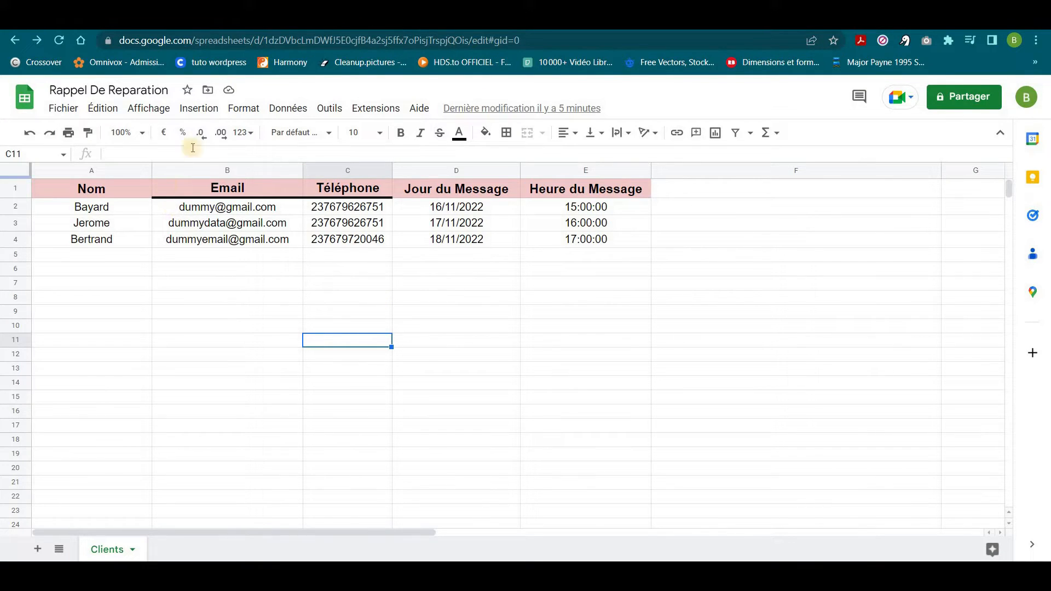
pyautogui.click(366, 112)
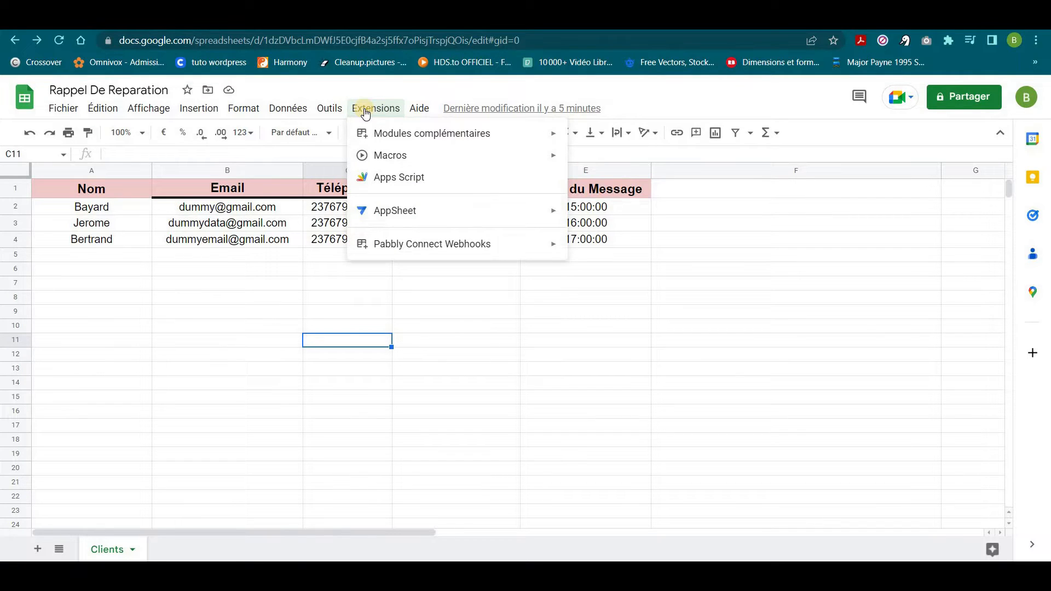
pyautogui.moveTo(375, 134)
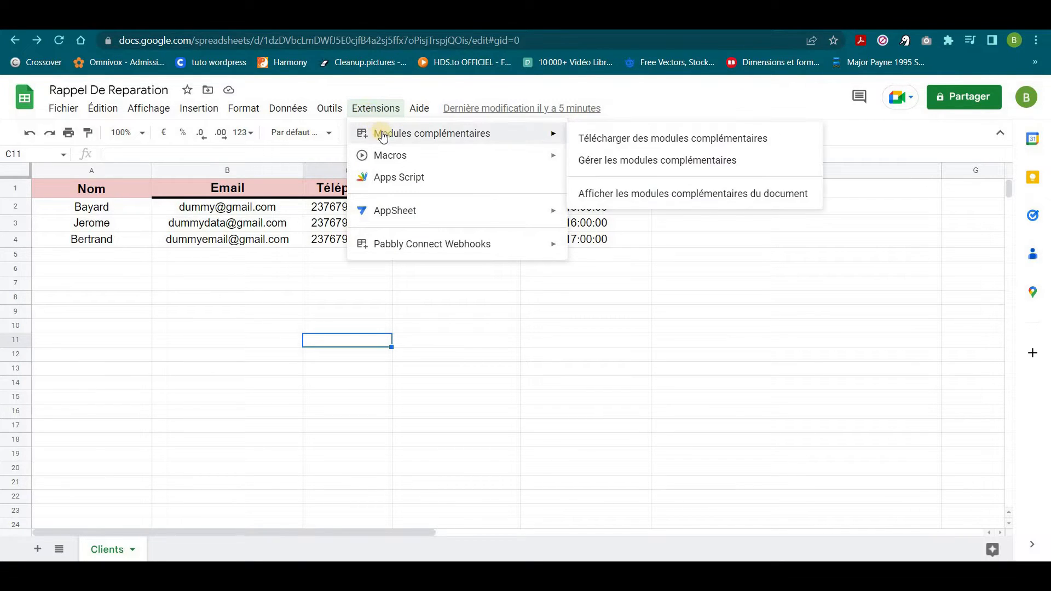
pyautogui.click(649, 140)
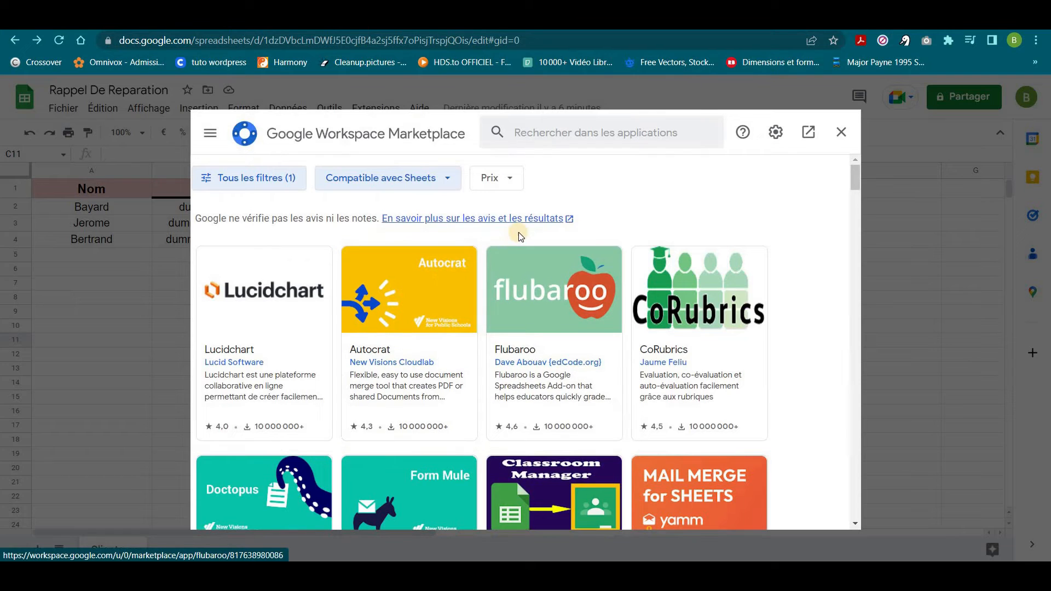
pyautogui.click(568, 133)
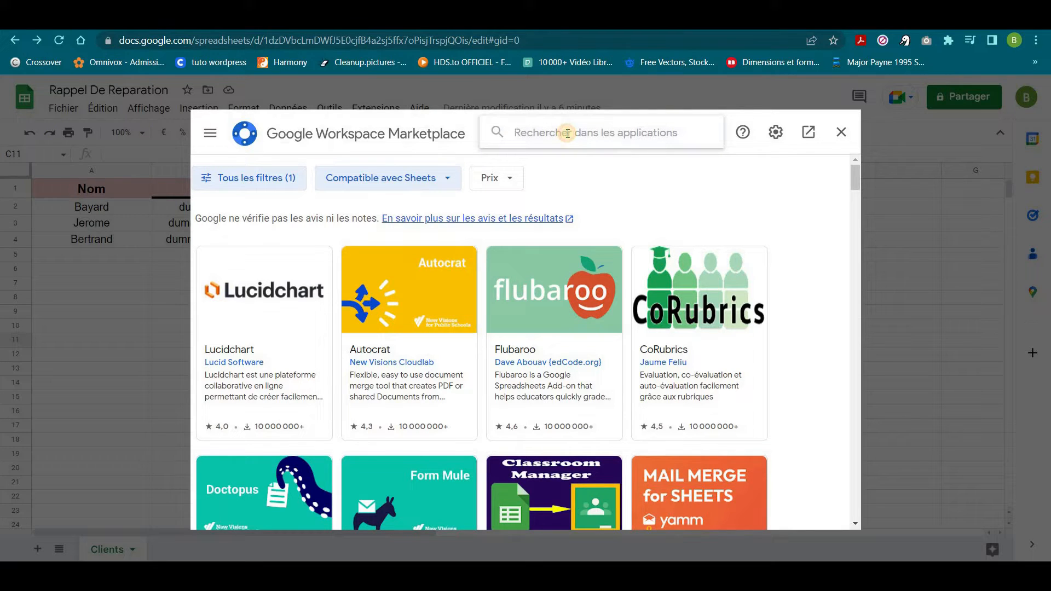
pyautogui.write('pabbl')
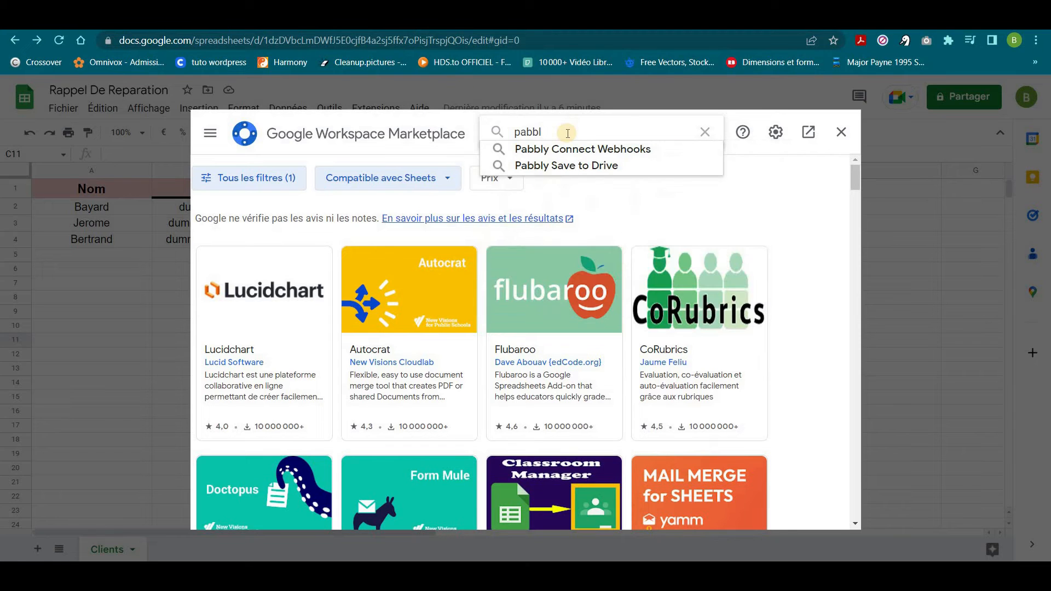
pyautogui.click(622, 150)
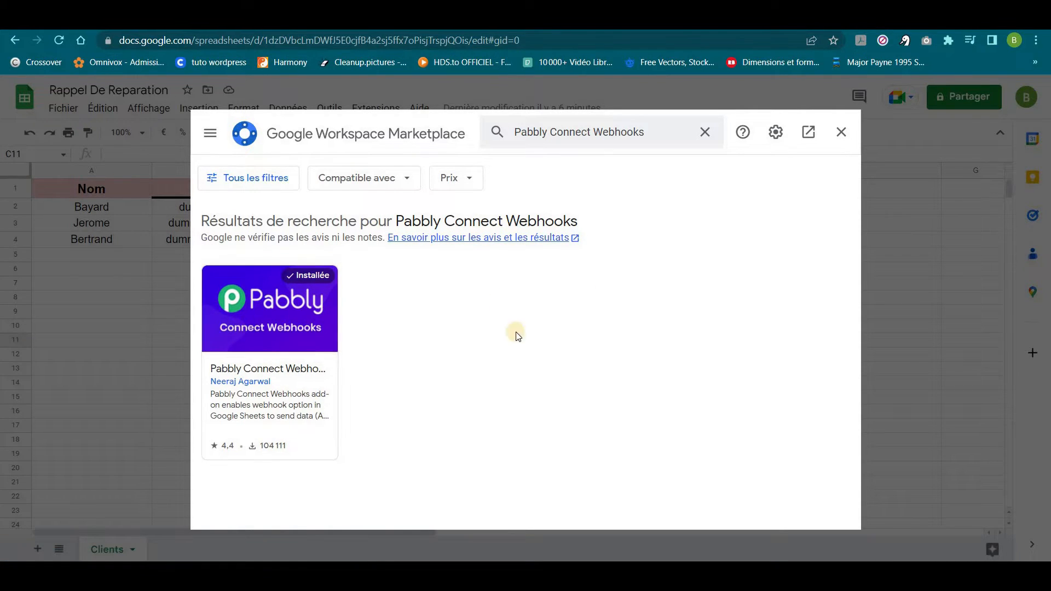
pyautogui.click(840, 134)
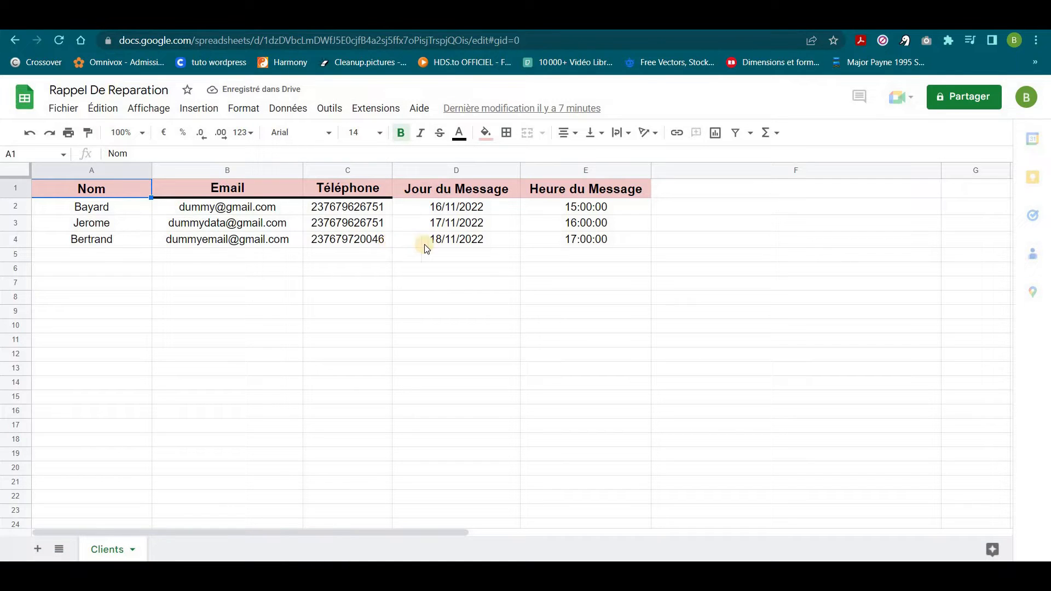
# Open the Pabbly Connect Webhooks Initial Setup and replace its webhook URL with the one copied from the workflow
pyautogui.click(376, 109)
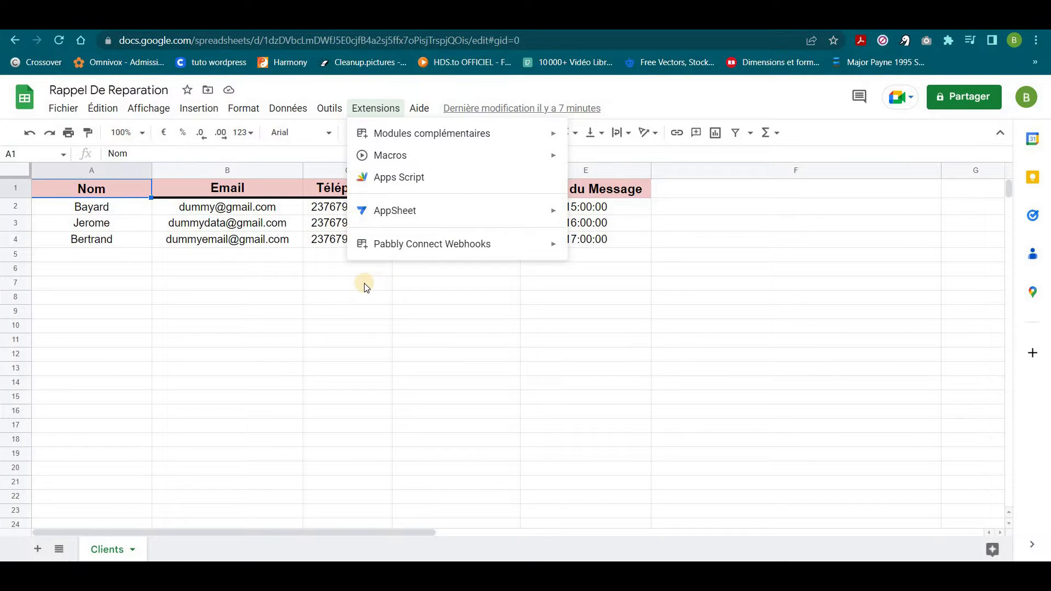
pyautogui.moveTo(422, 242)
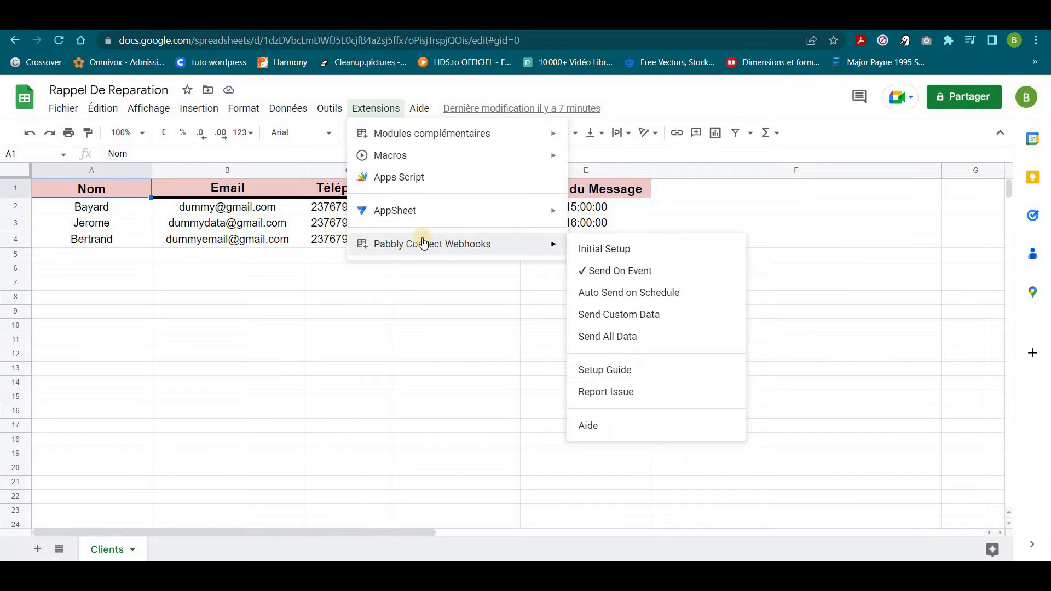
pyautogui.click(624, 252)
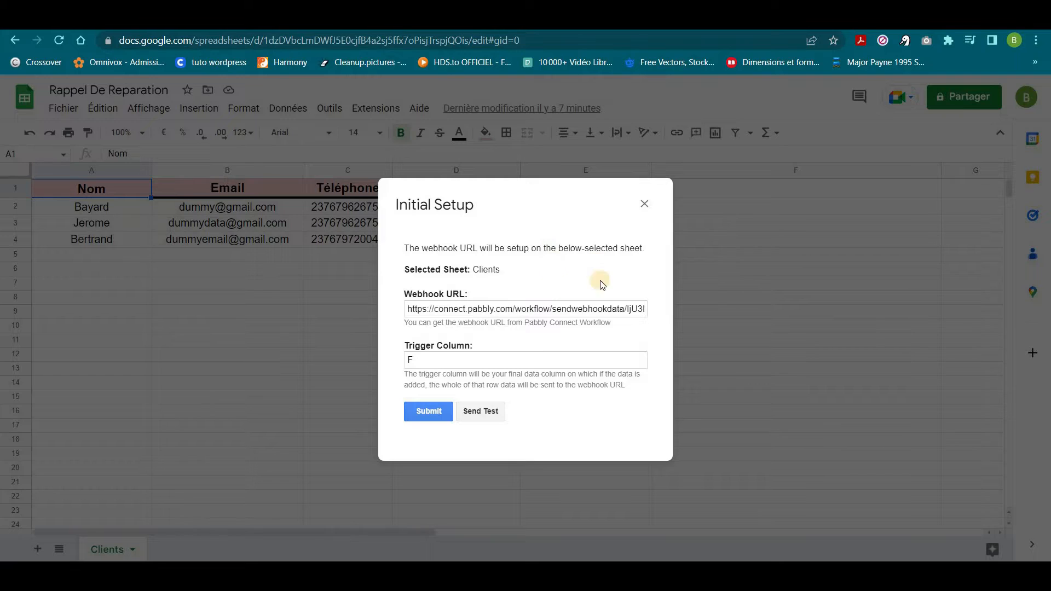
pyautogui.doubleClick(561, 310)
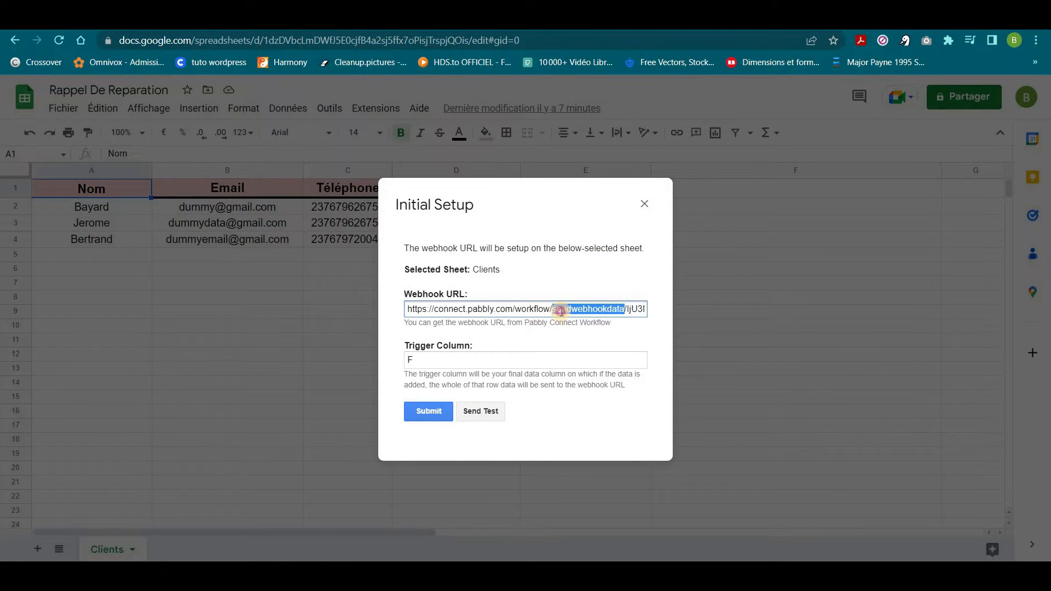
pyautogui.tripleClick(561, 310)
pyautogui.press('BackSpace')
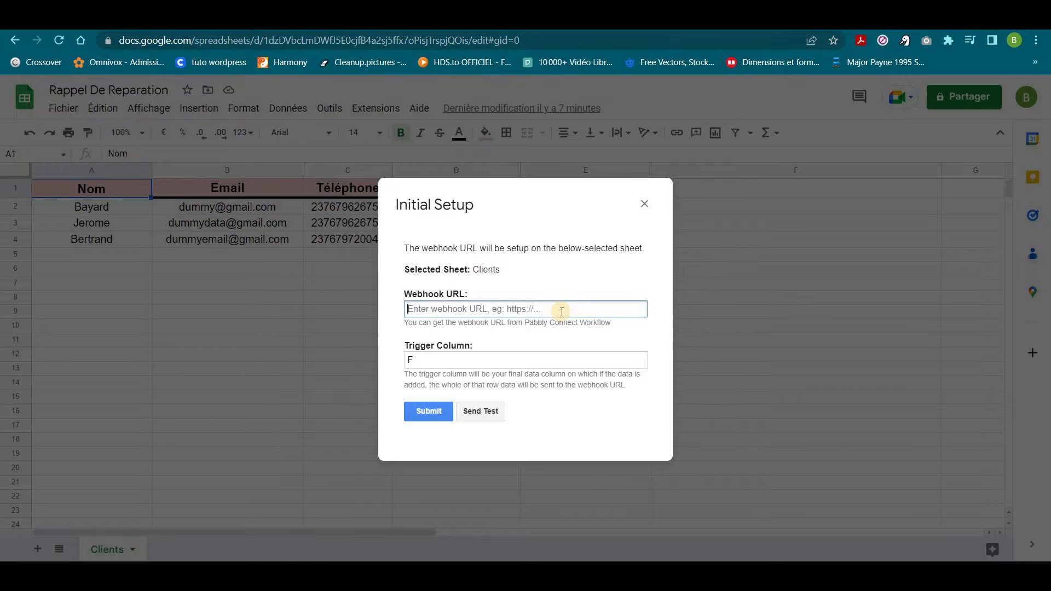
pyautogui.rightClick(521, 310)
pyautogui.rightClick(492, 311)
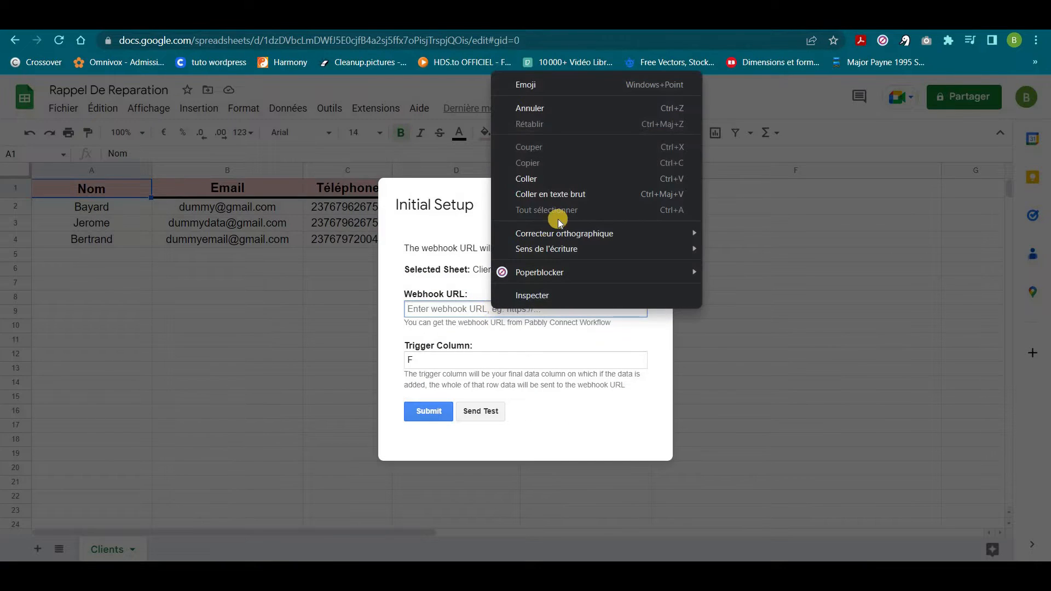
pyautogui.click(535, 176)
# Set the trigger column to E in the Initial Setup and send test data to the webhook
pyautogui.moveTo(517, 197); pyautogui.dragTo(213, 251)
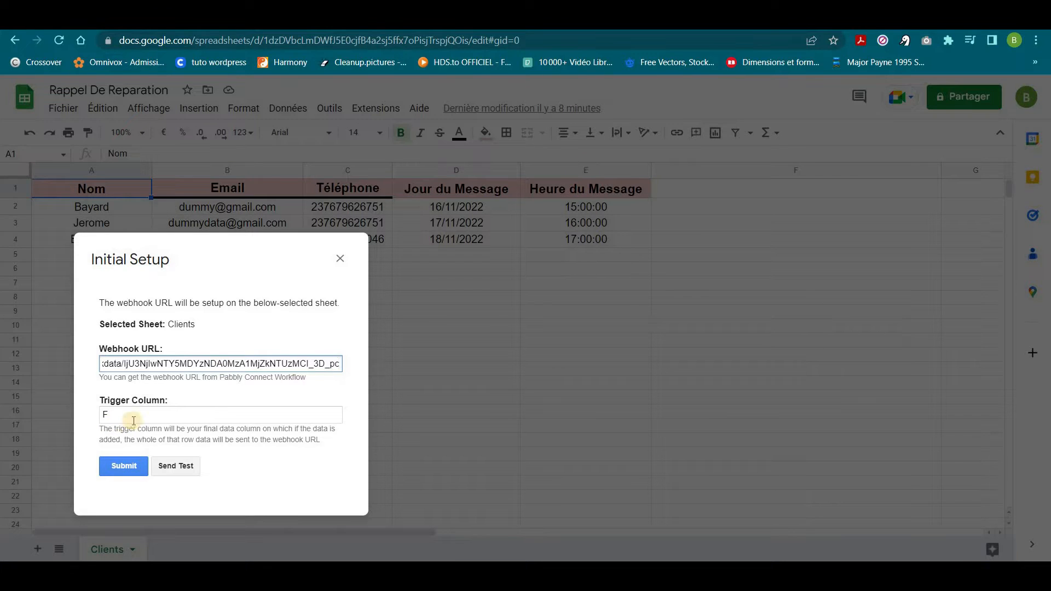
pyautogui.click(101, 414)
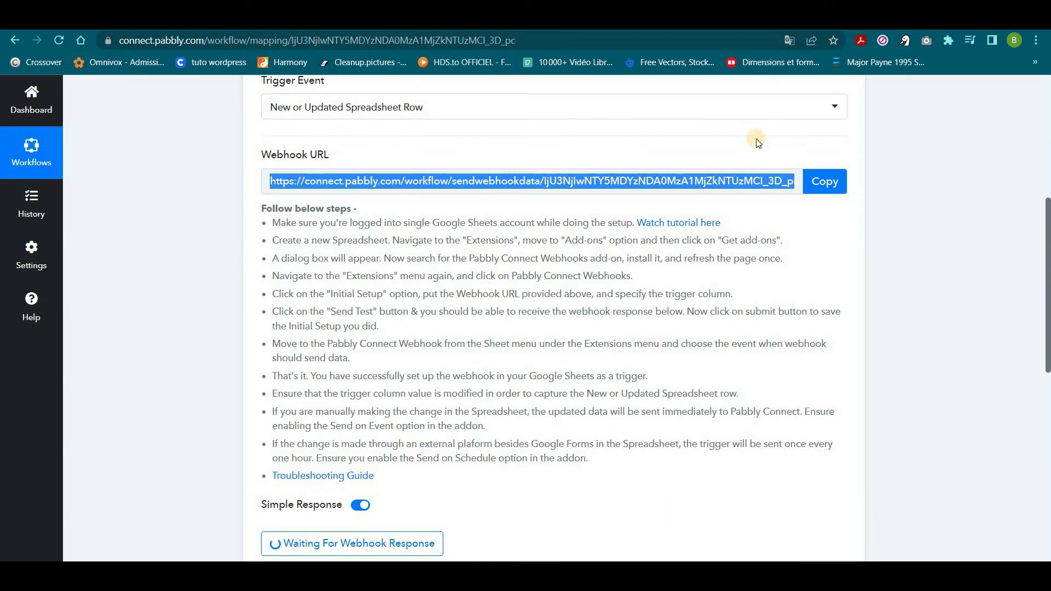
pyautogui.scroll(-6, 322, 279)
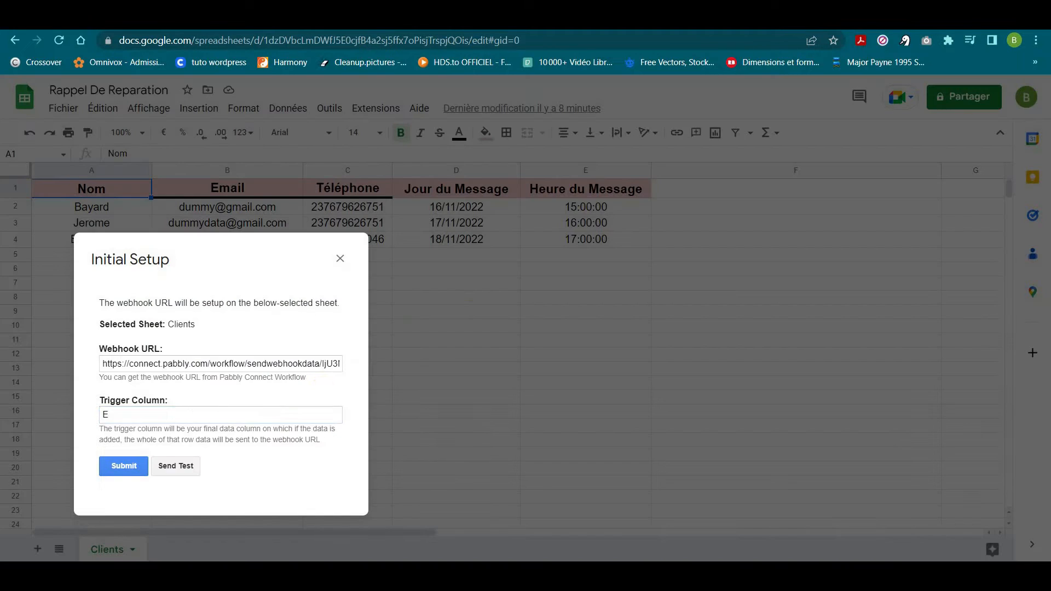
pyautogui.click(264, 420)
pyautogui.click(172, 464)
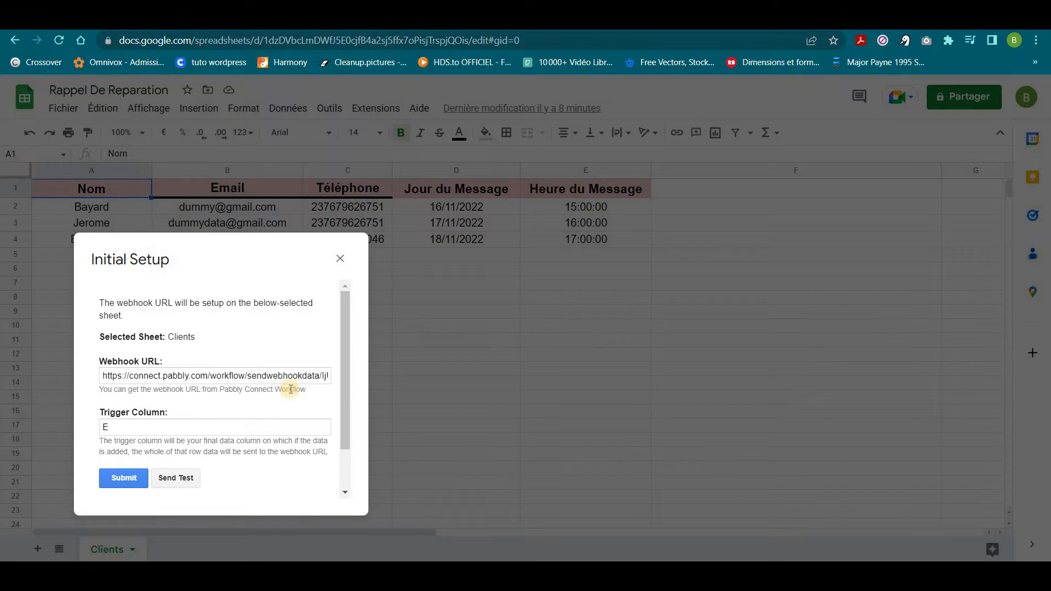
pyautogui.scroll(-2, 292, 391)
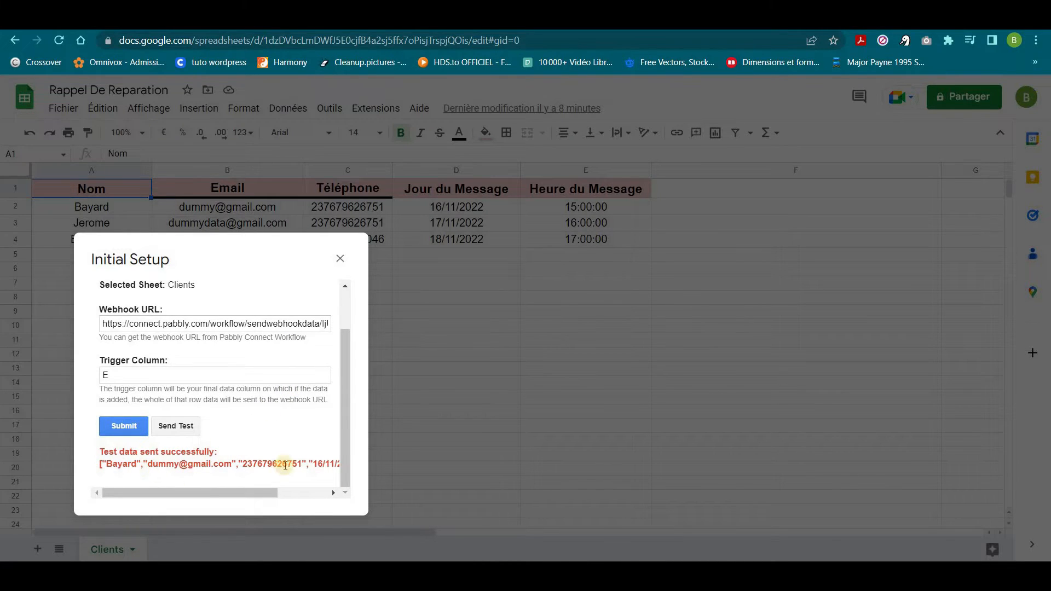
# Switch to Pabbly Connect and examine the labels and values in the response received from the sheet
pyautogui.click(792, 16)
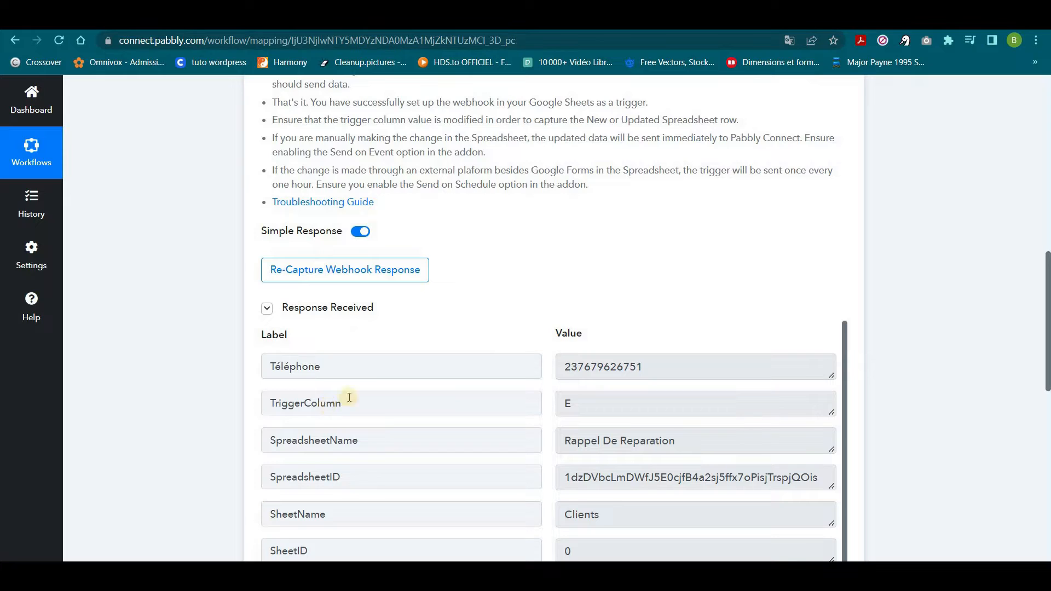
pyautogui.scroll(-2, 642, 386)
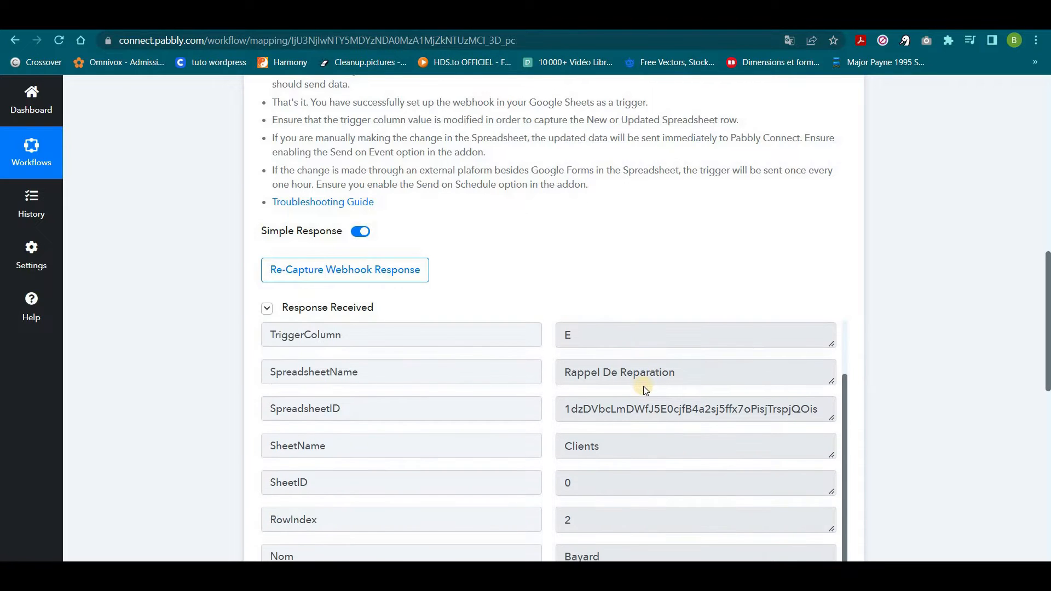
pyautogui.scroll(-2, 632, 366)
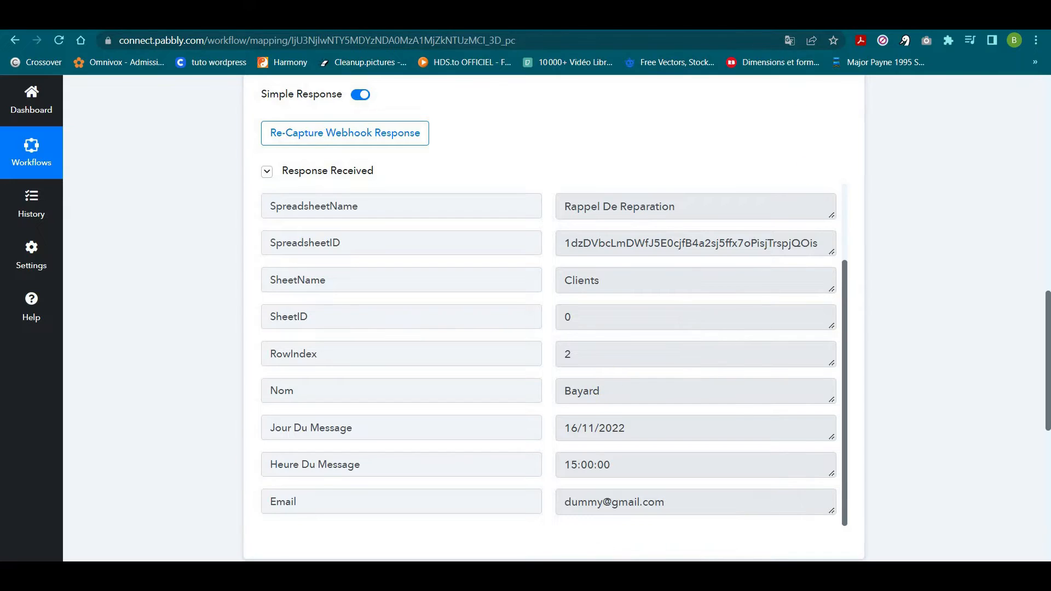
# Return to the Rappel De Reparation spreadsheet, submit the webhook's Initial Setup and close it
pyautogui.click(766, 20)
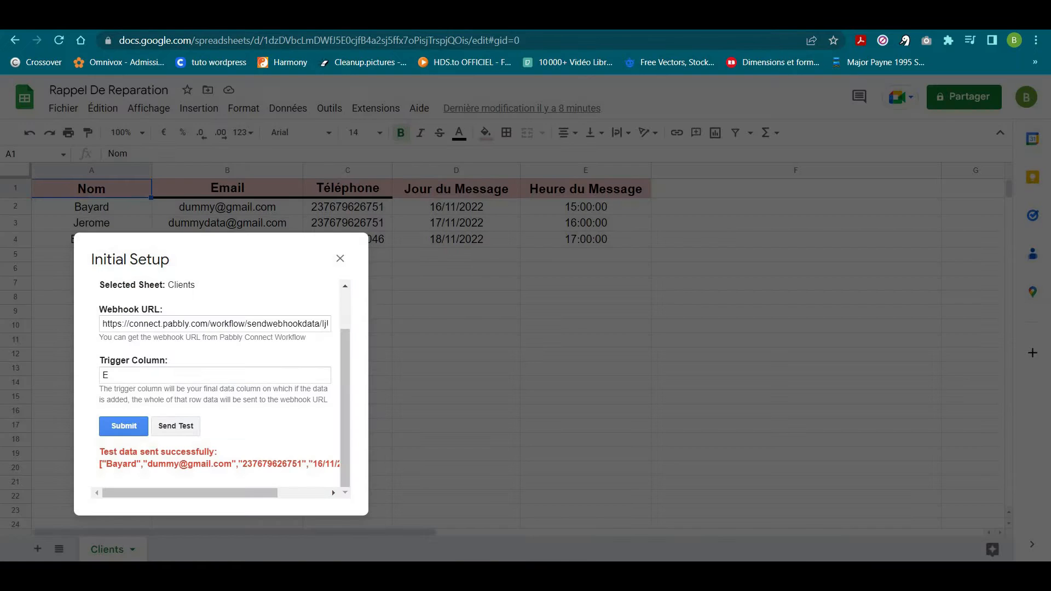
pyautogui.click(123, 427)
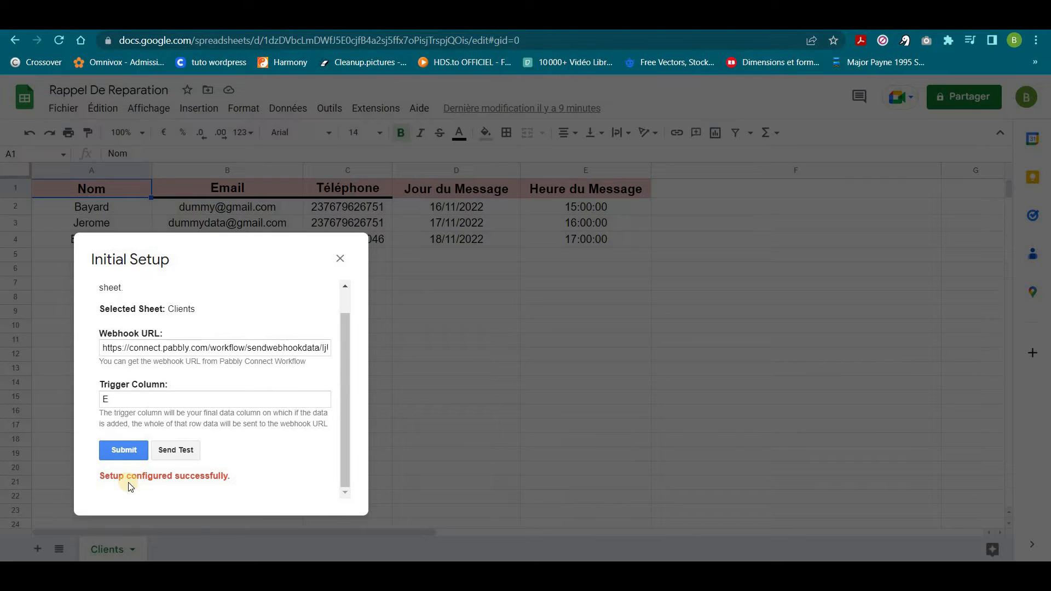
pyautogui.click(389, 280)
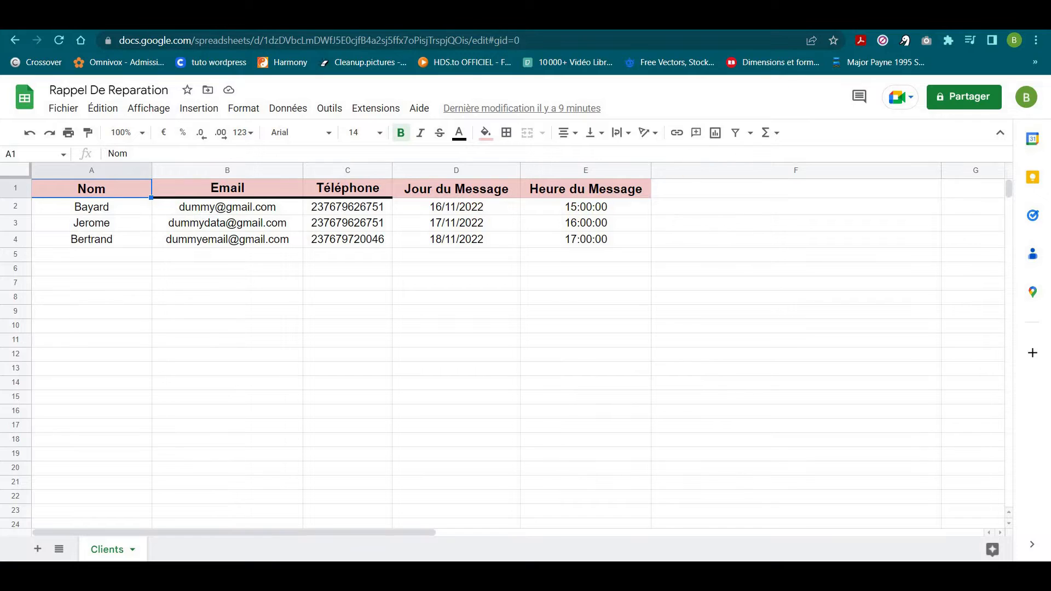
# Review the Google Sheets trigger in Pabbly Connect, from the captured response data back up to the webhook setup instructions
pyautogui.click(807, 22)
pyautogui.scroll(-4, 594, 273)
pyautogui.scroll(-1, 602, 313)
pyautogui.scroll(1, 582, 190)
pyautogui.scroll(-1, 615, 185)
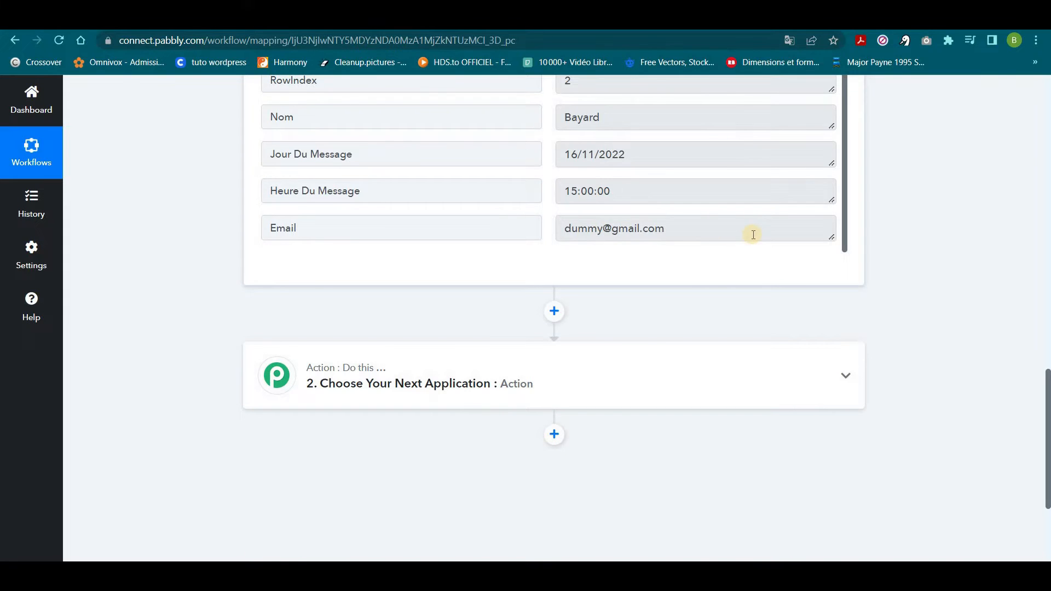
pyautogui.scroll(3, 802, 219)
pyautogui.scroll(5, 913, 217)
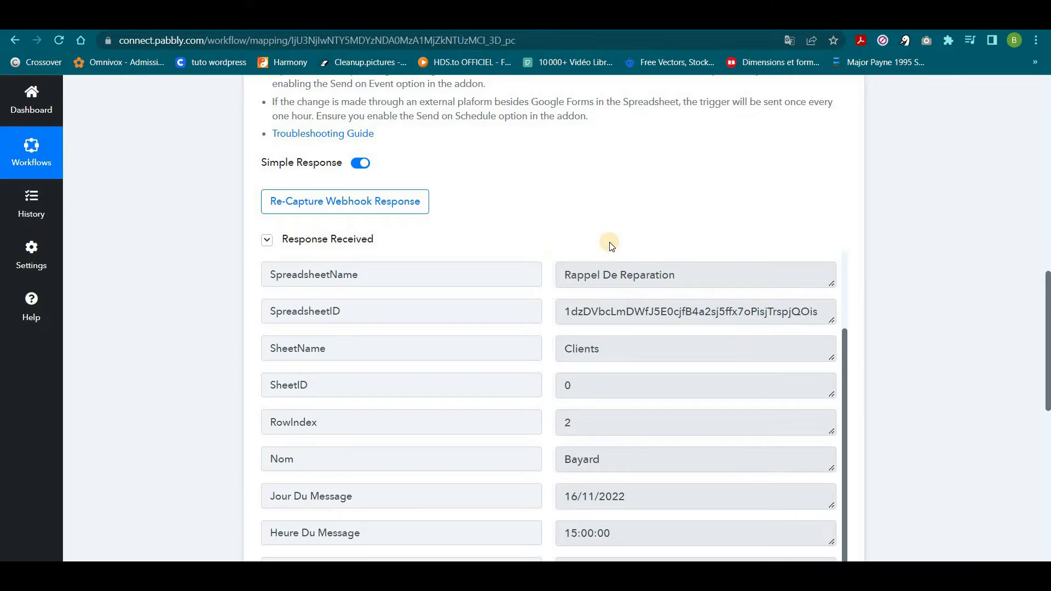
pyautogui.scroll(-2, 609, 243)
pyautogui.scroll(2, 835, 291)
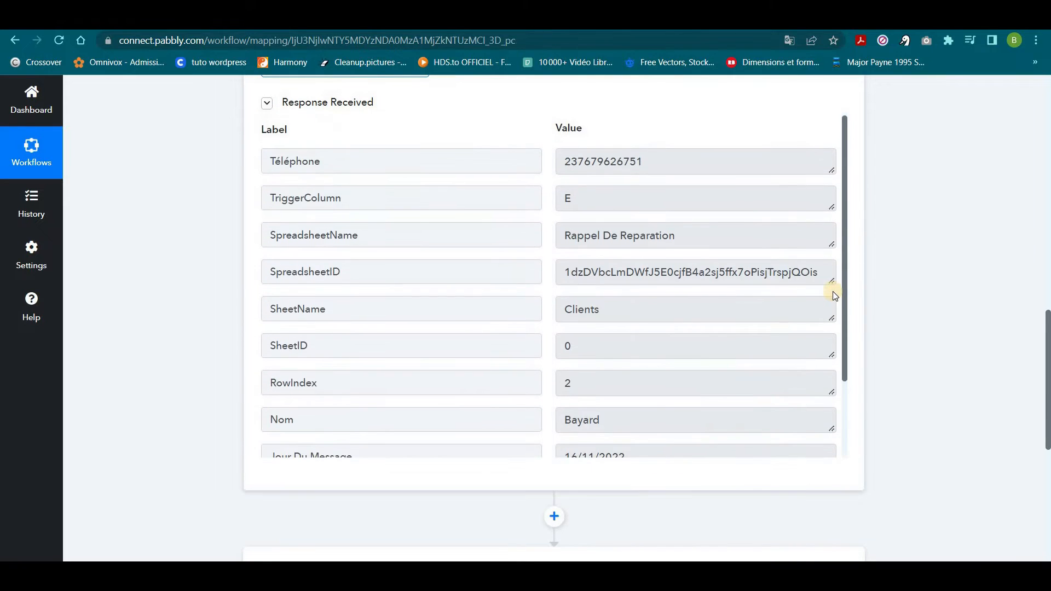
pyautogui.scroll(4, 648, 238)
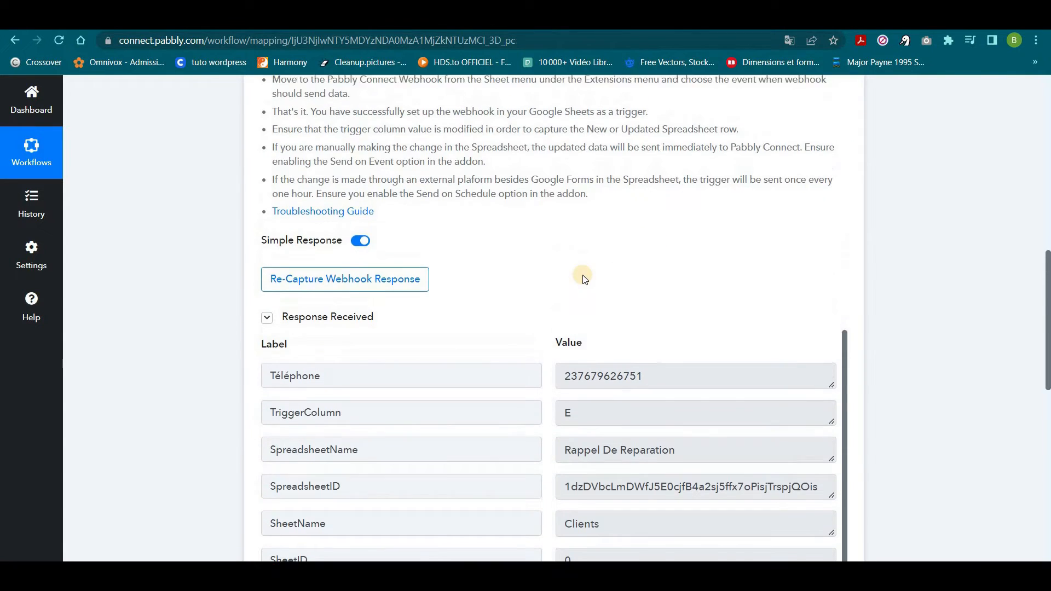
pyautogui.scroll(2, 584, 279)
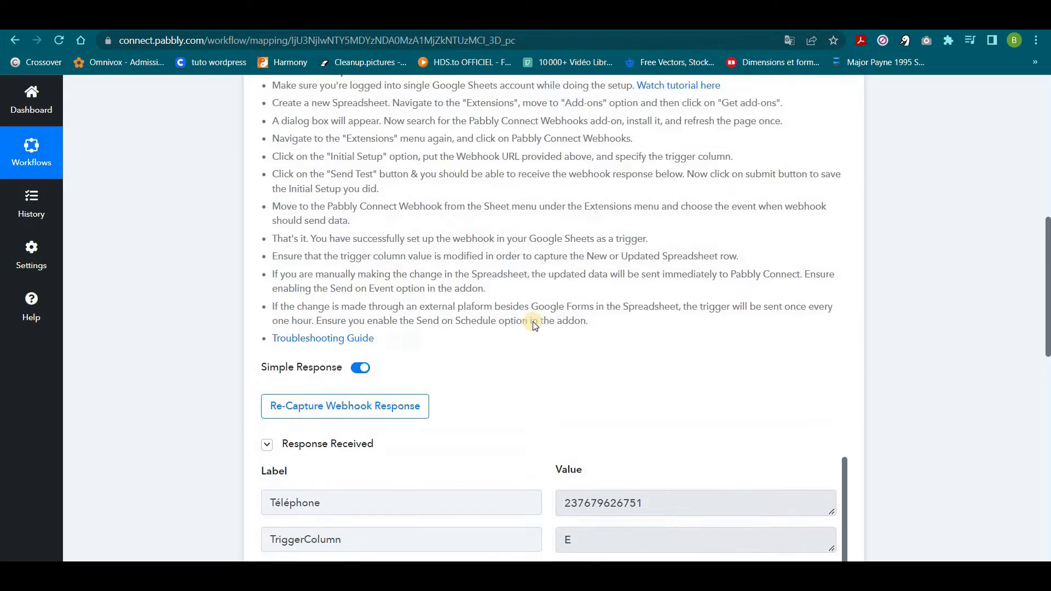
pyautogui.scroll(4, 534, 323)
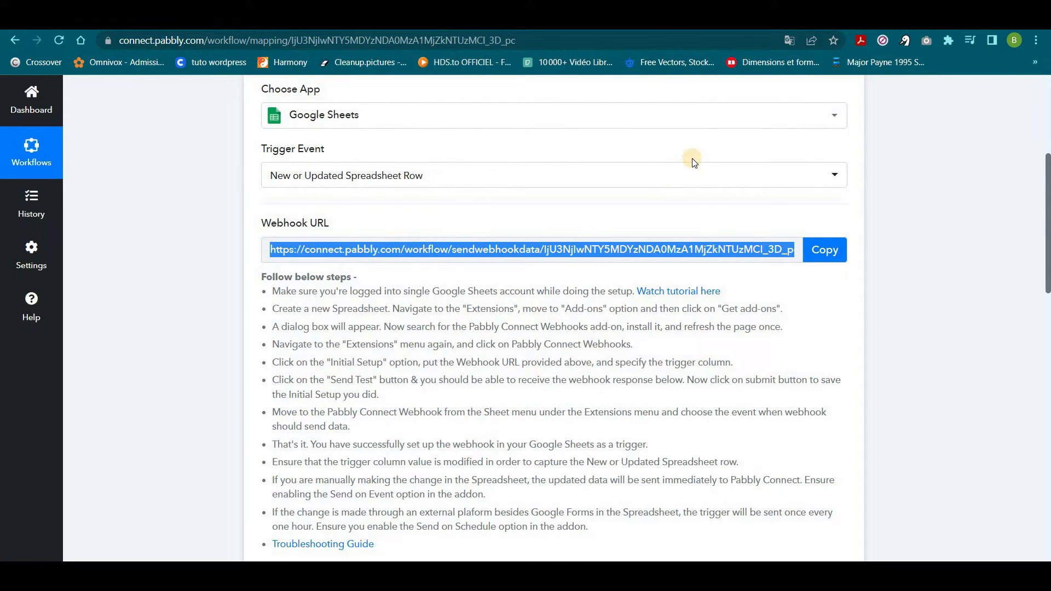
# Return to the Clients sheet and run Send All Data from the Pabbly Connect Webhooks add-on
pyautogui.click(810, 19)
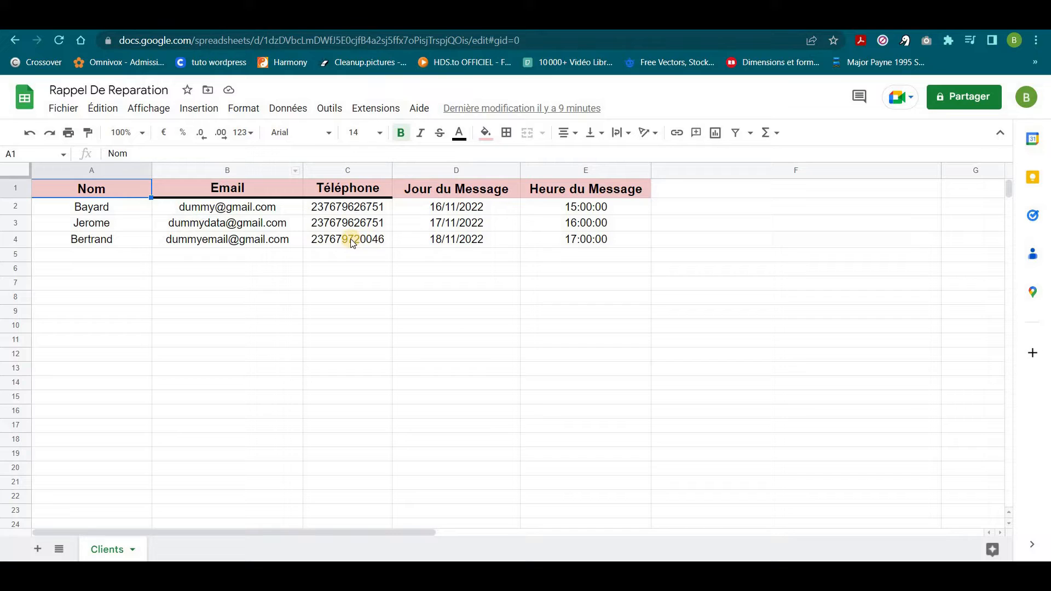
pyautogui.click(368, 109)
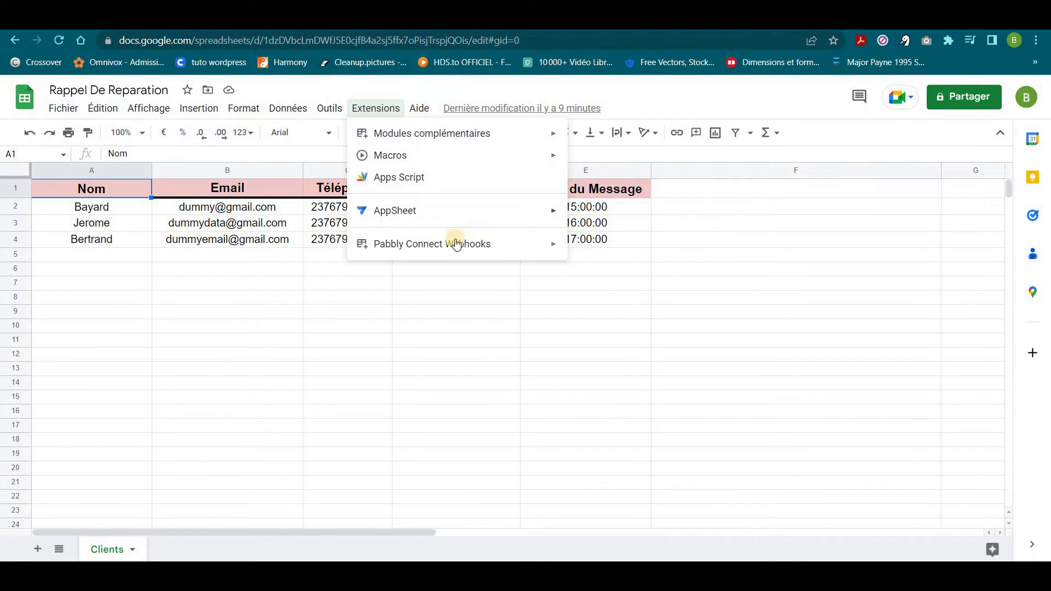
pyautogui.moveTo(442, 244)
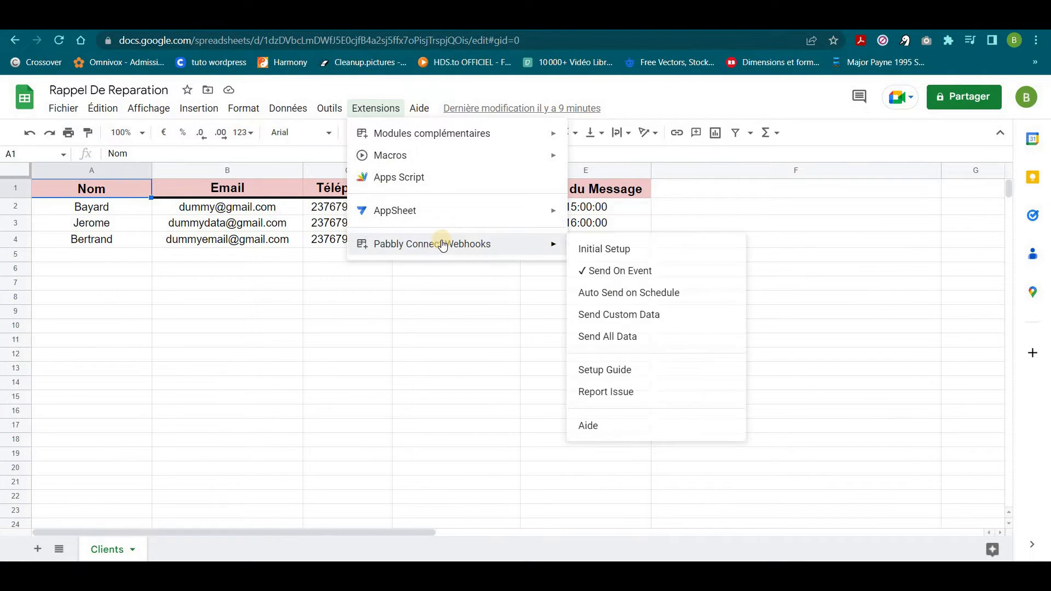
pyautogui.click(620, 337)
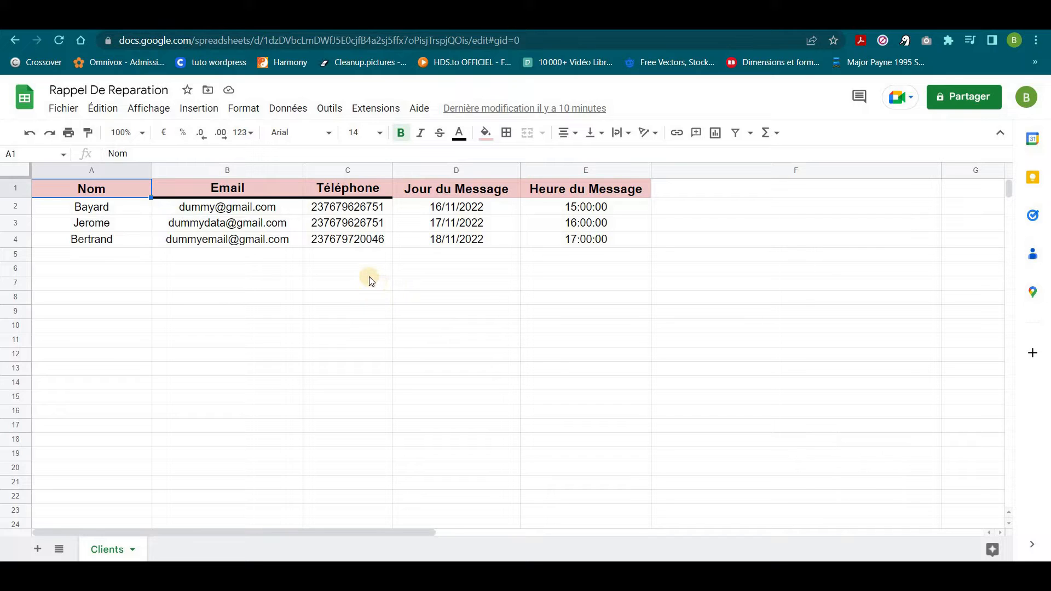
# Choose Send On Event in the Pabbly Connect Webhooks add-on for the Clients sheet
pyautogui.click(373, 108)
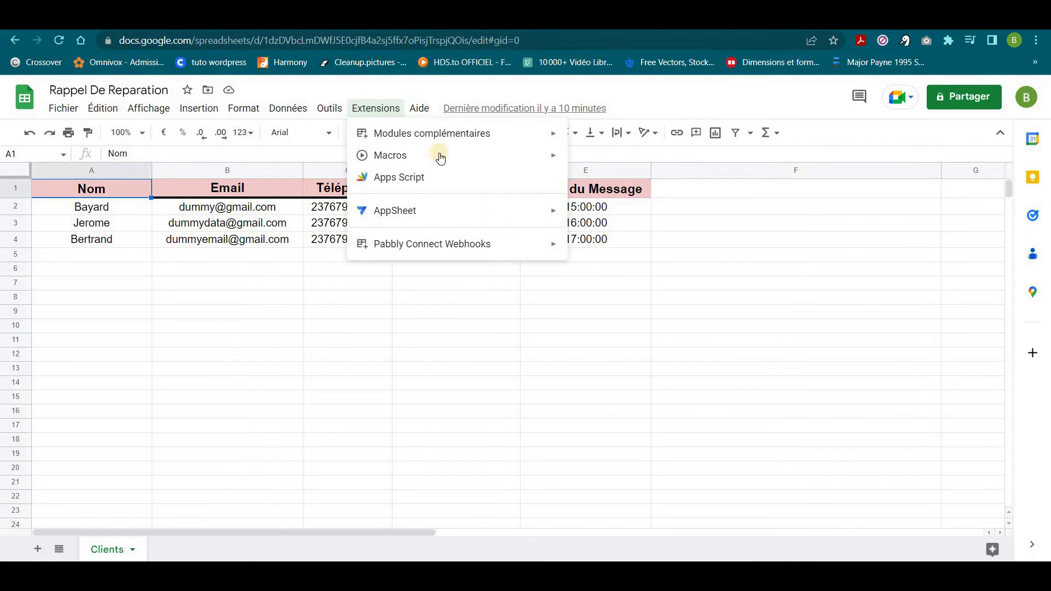
pyautogui.moveTo(455, 242)
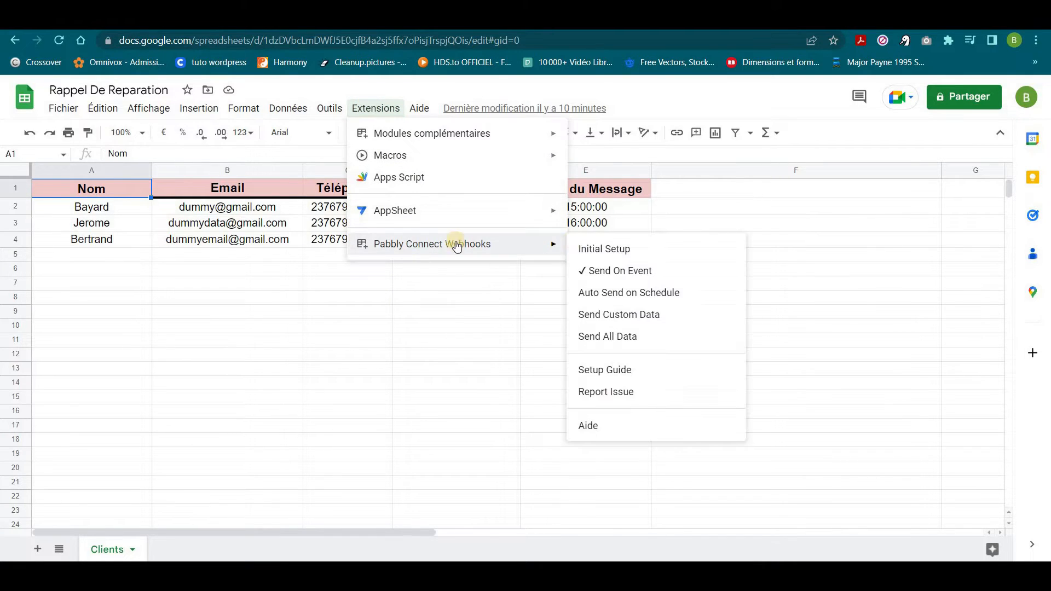
pyautogui.click(643, 272)
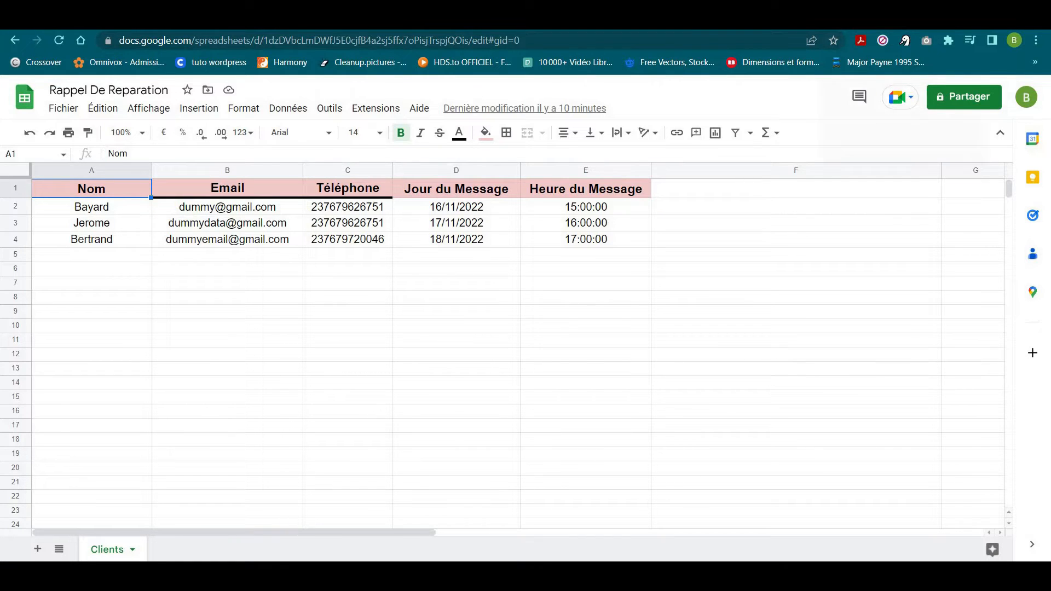
# Switch to Pabbly Connect and search for "Date" to assign the Date/Time Formatter app to the workflow's second step
pyautogui.click(876, 16)
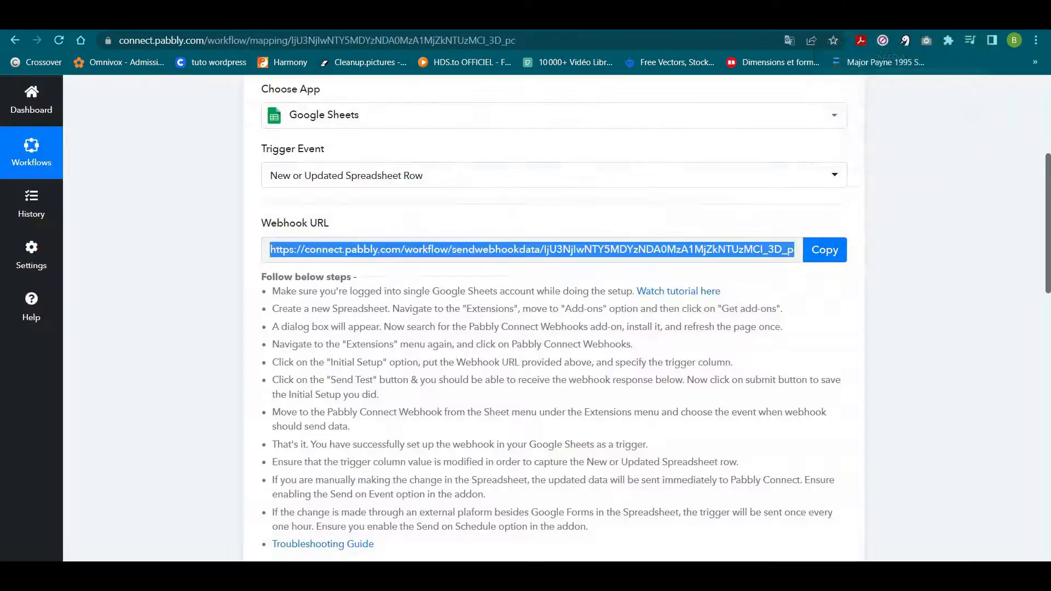
pyautogui.scroll(5, 904, 136)
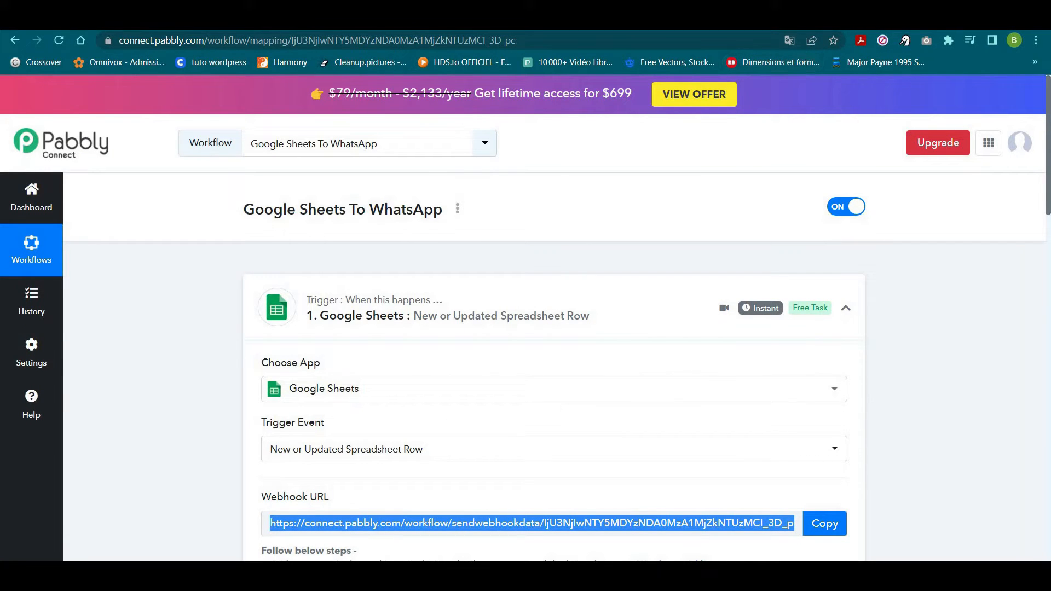
pyautogui.scroll(-15, 680, 243)
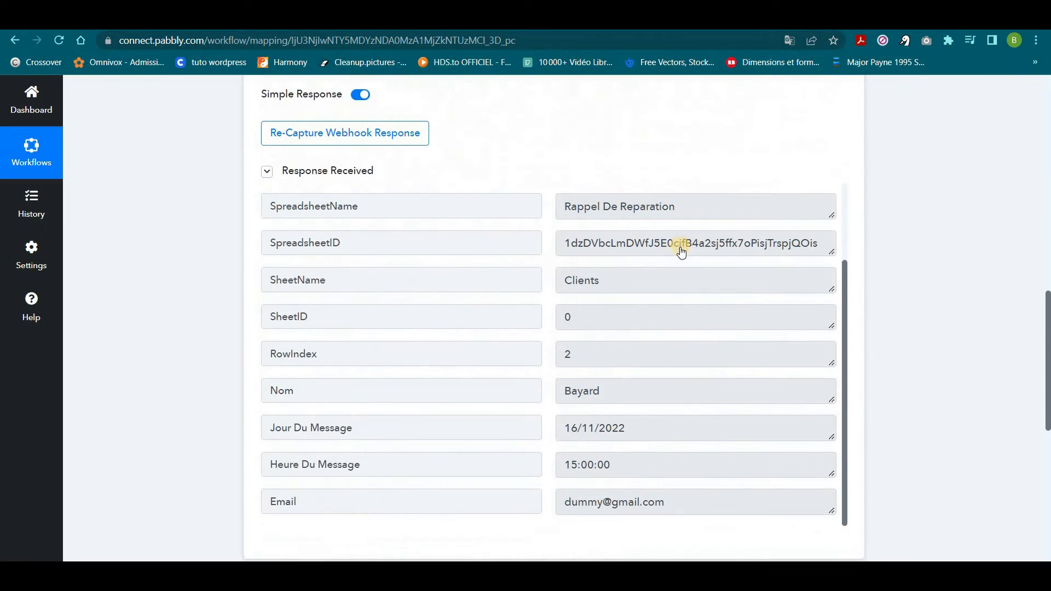
pyautogui.scroll(-3, 681, 251)
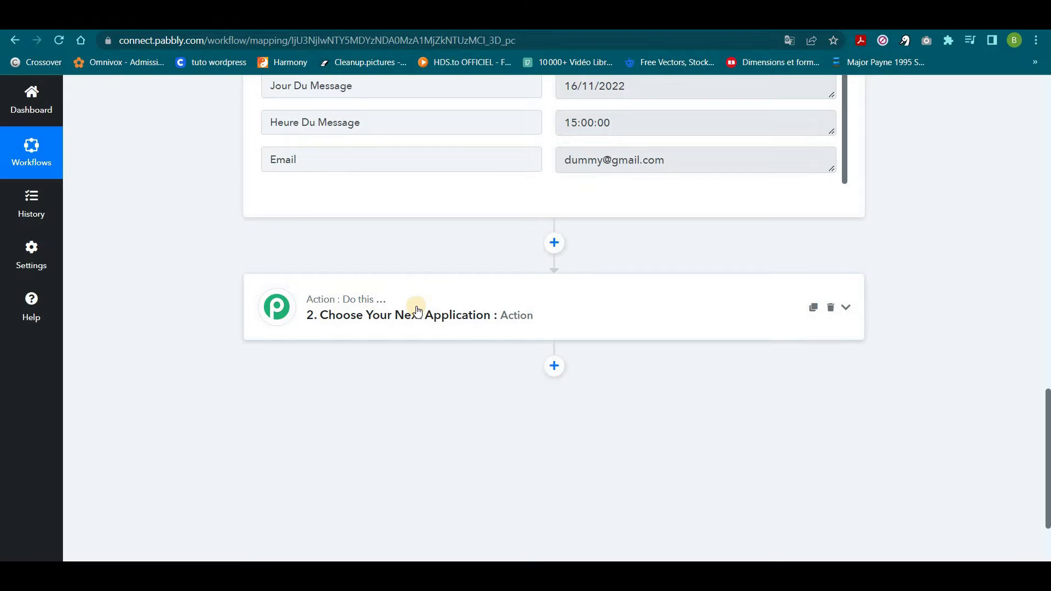
pyautogui.click(453, 311)
pyautogui.click(366, 389)
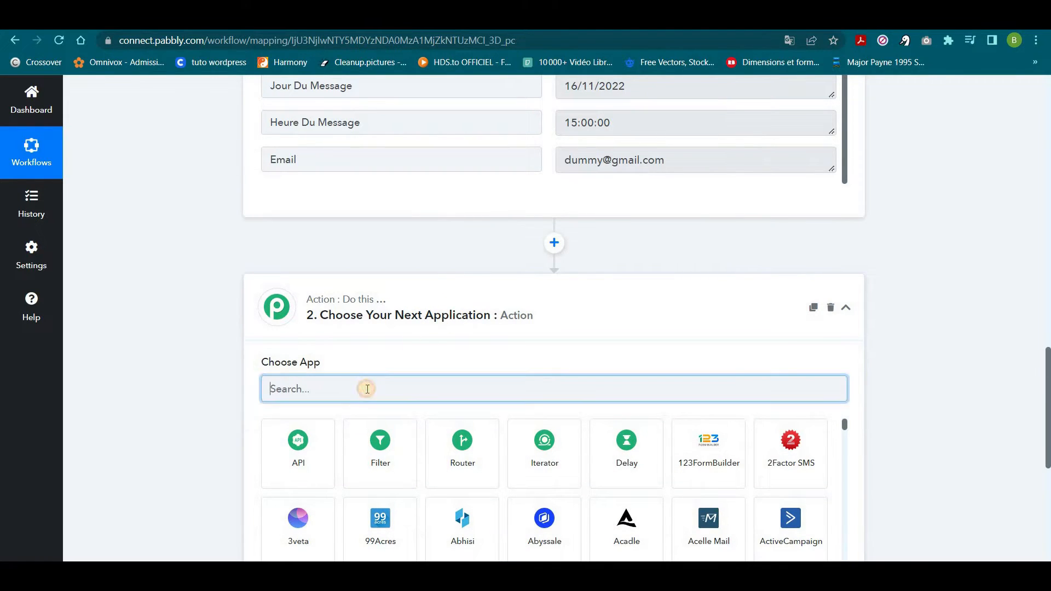
pyautogui.write('Date')
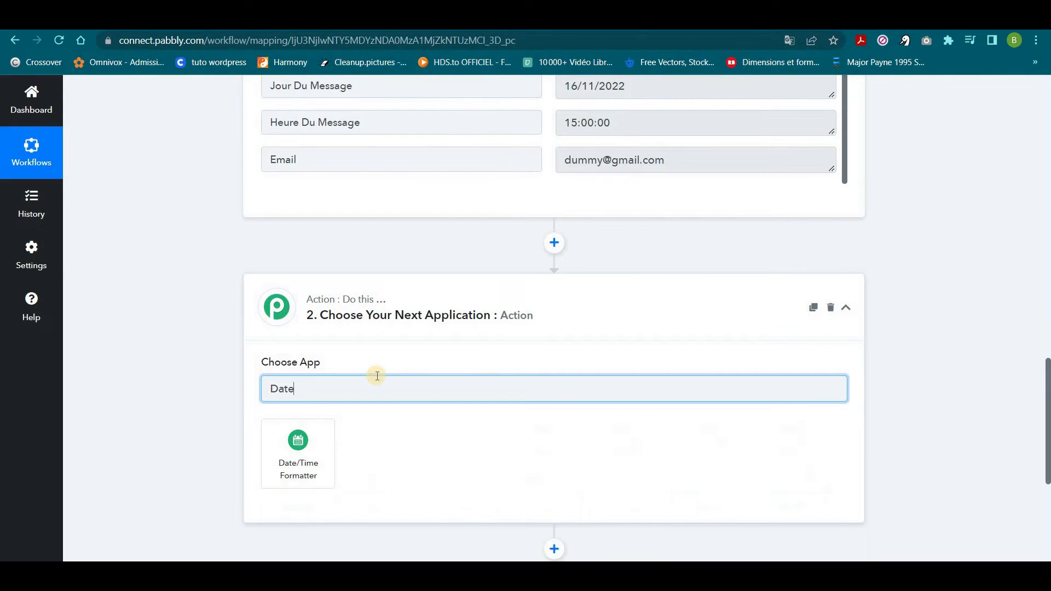
pyautogui.click(298, 441)
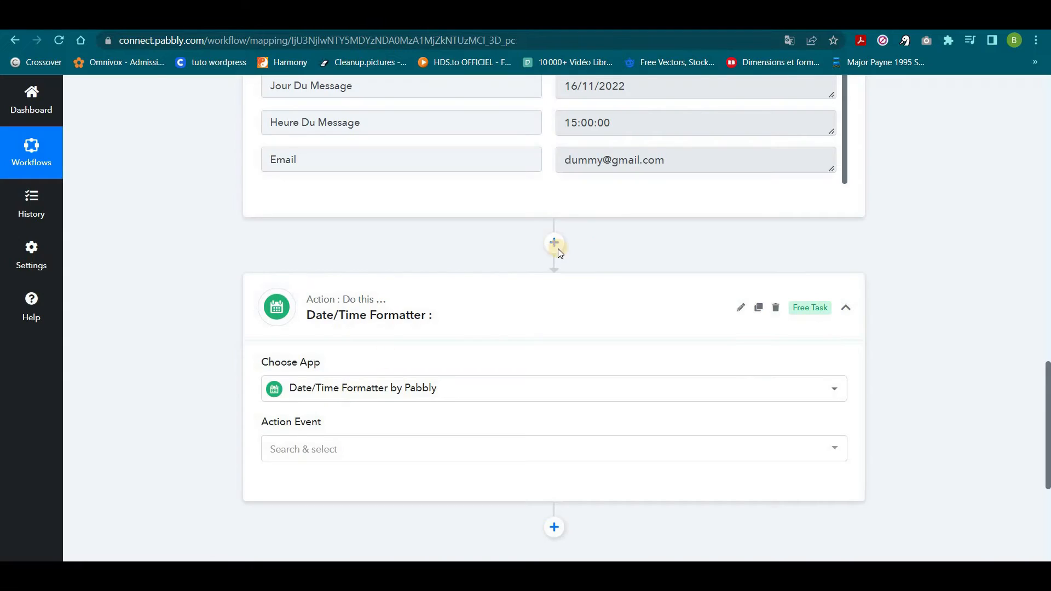
# Set the Date/Time Formatter's action event to Format Date with Time Zone and connect it
pyautogui.hotkey('ctrl', 'Tab')
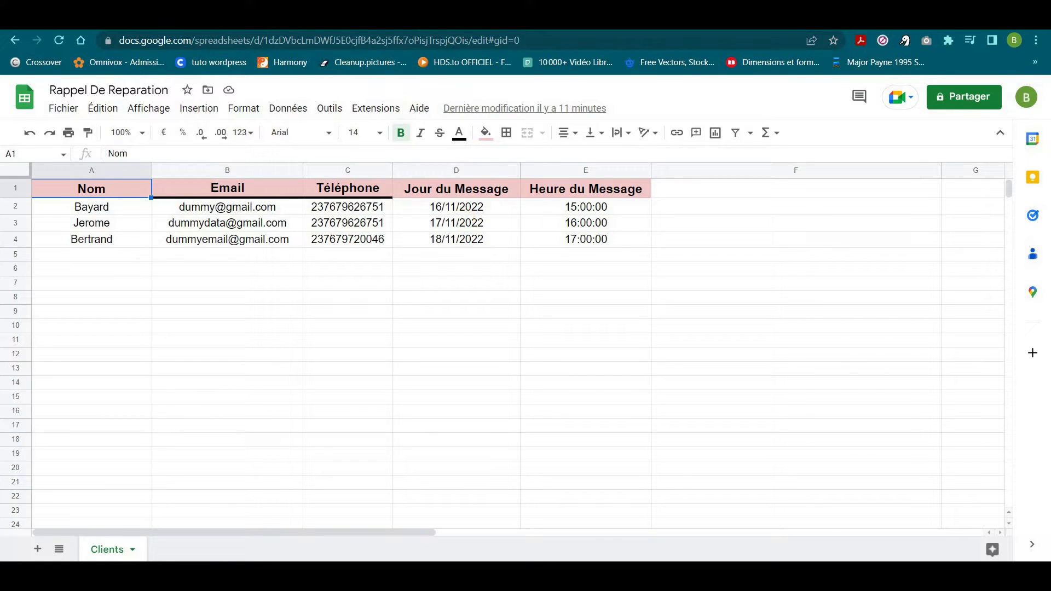
pyautogui.hotkey('ctrl', 'Tab')
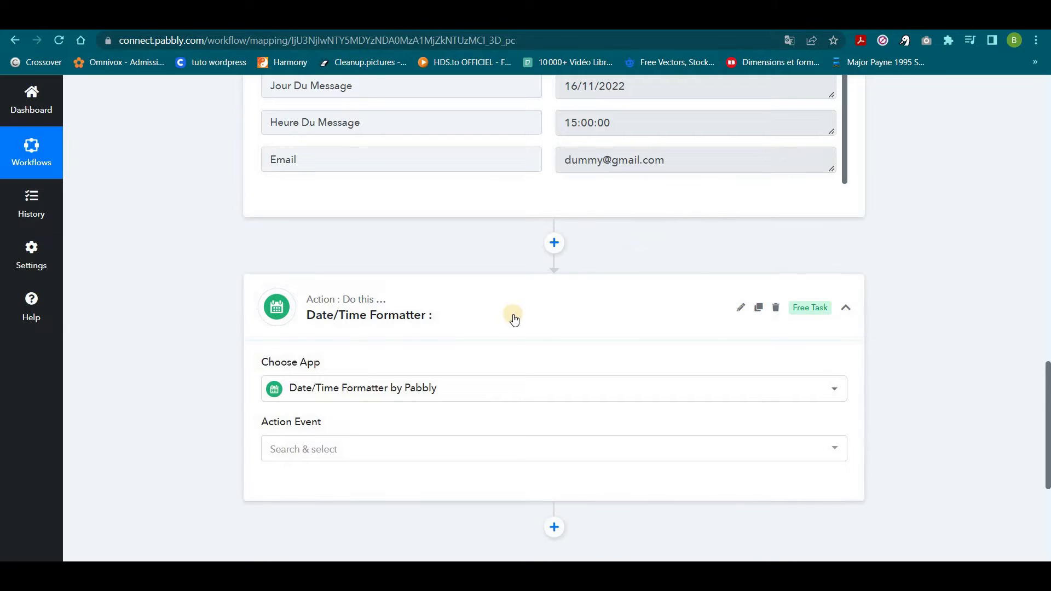
pyautogui.scroll(-1, 508, 340)
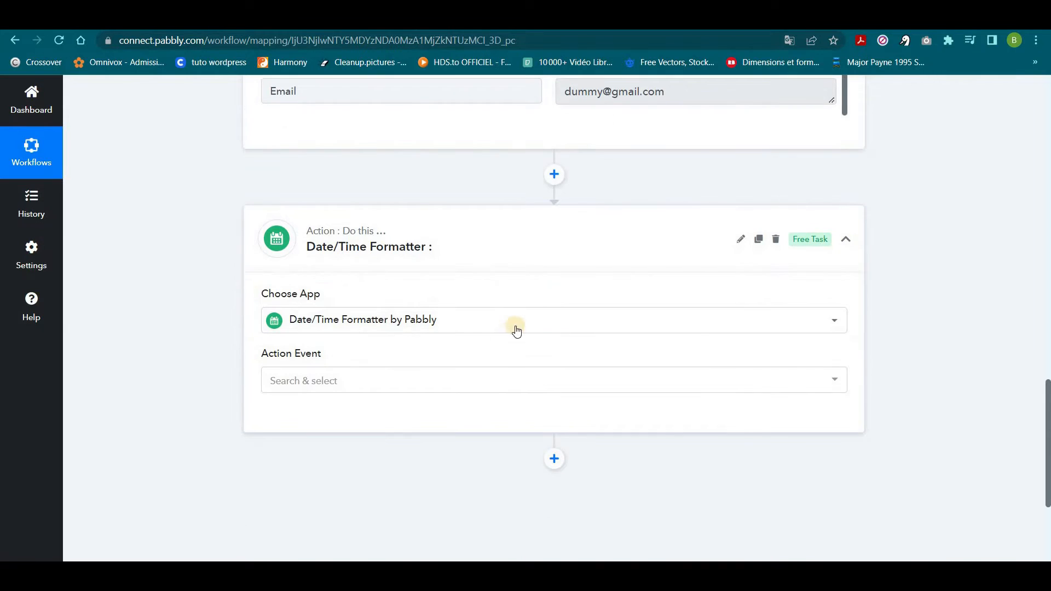
pyautogui.scroll(-1, 519, 283)
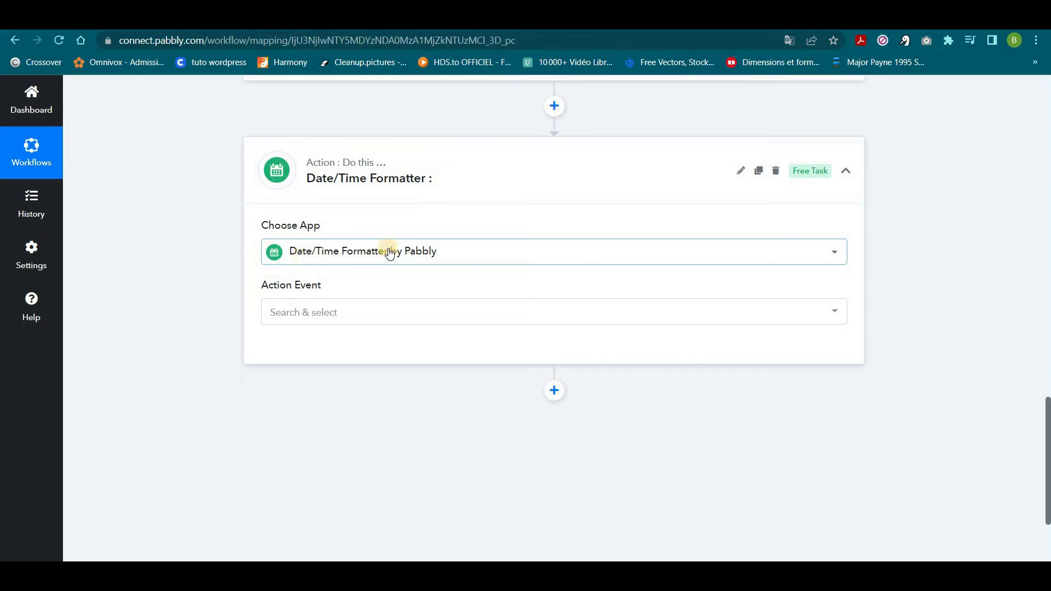
pyautogui.click(346, 313)
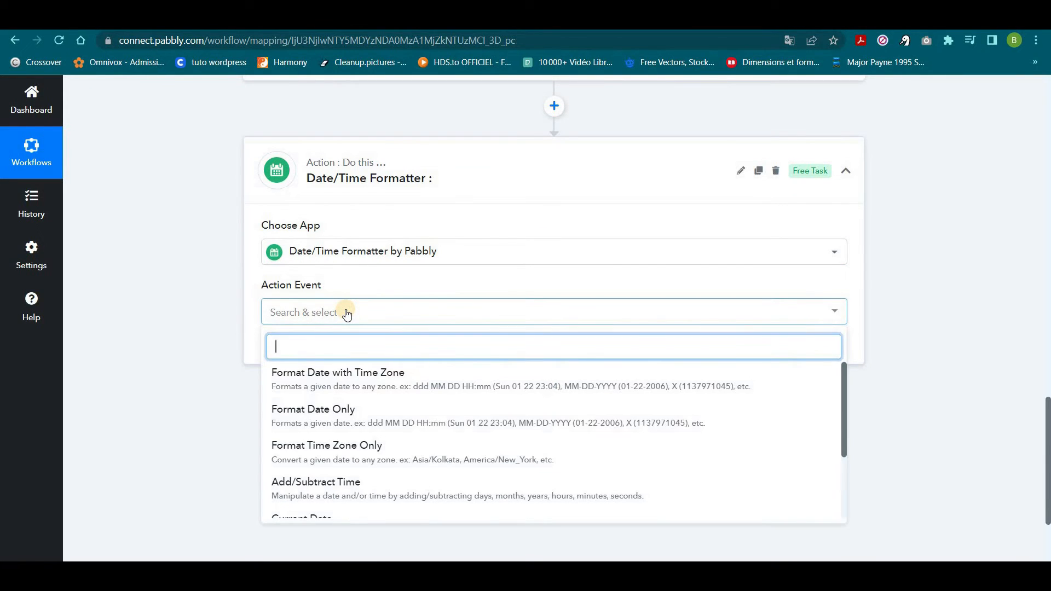
pyautogui.click(377, 383)
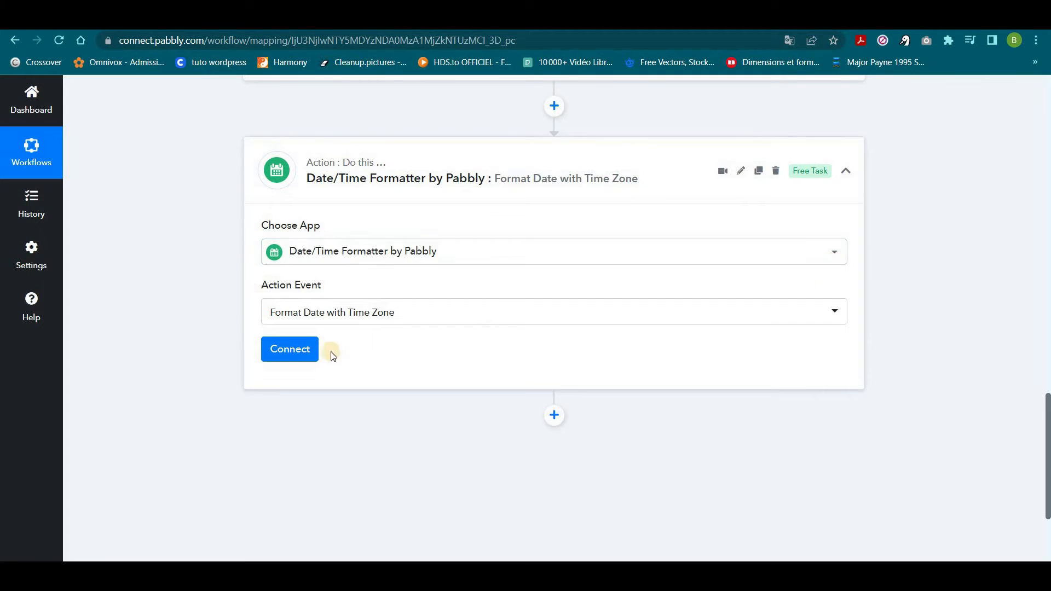
pyautogui.click(290, 349)
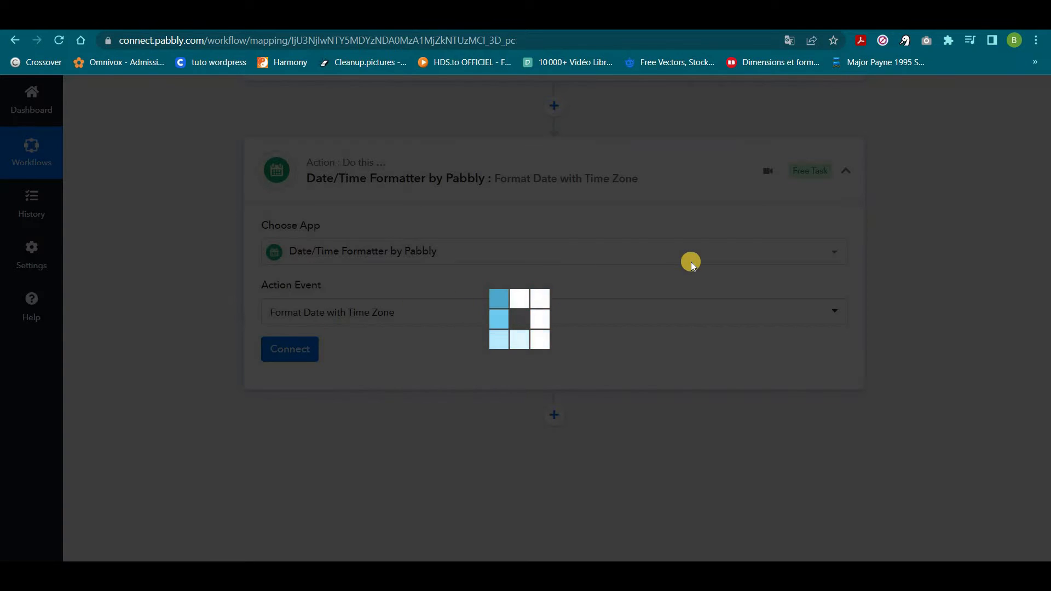
# Map Jour Du Message from the Google Sheets trigger into the formatter's Date field
pyautogui.scroll(-1, 692, 267)
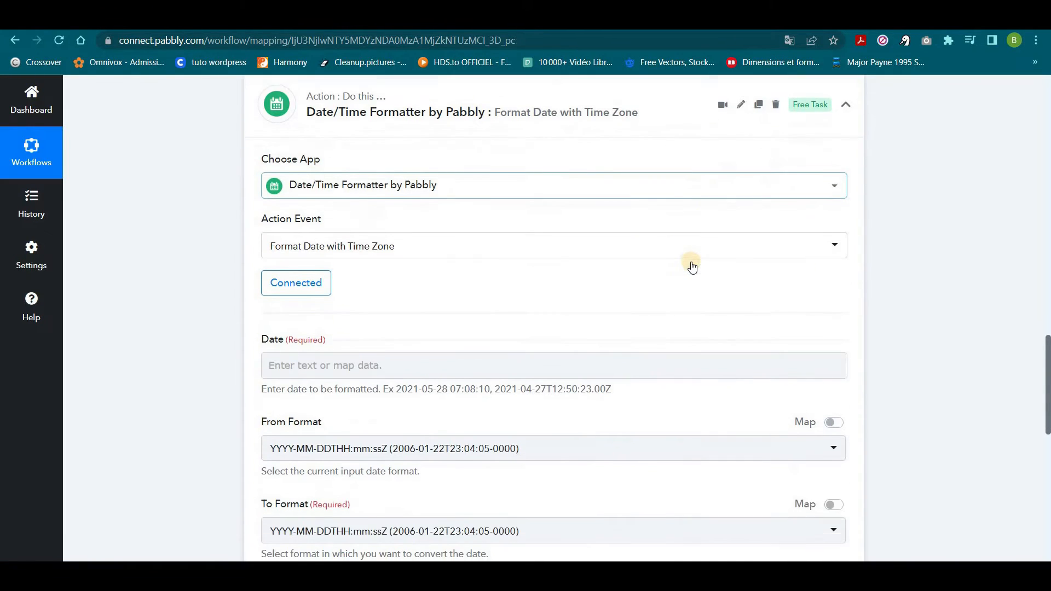
pyautogui.scroll(-2, 859, 260)
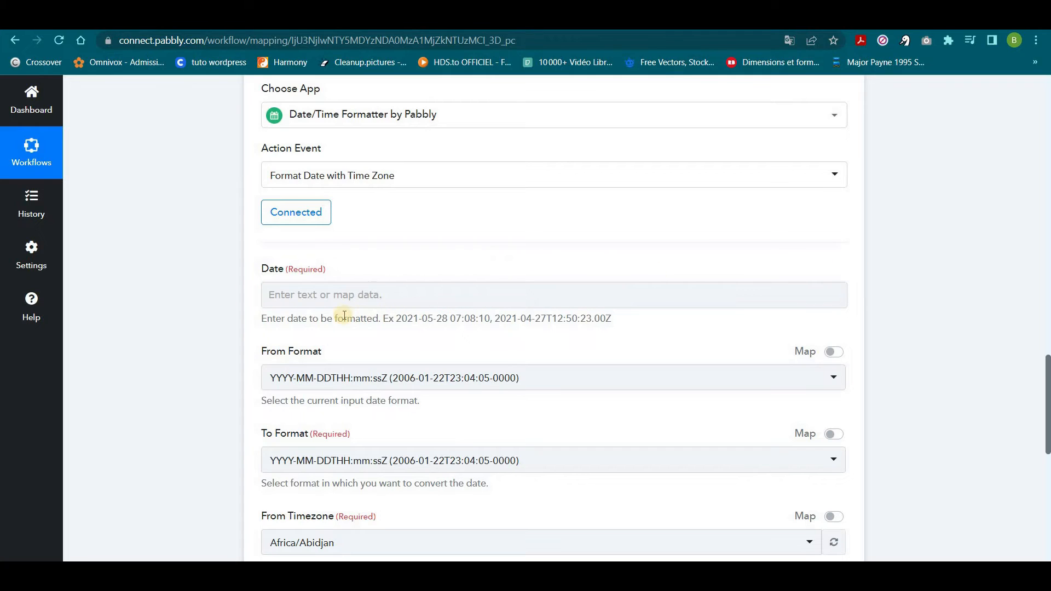
pyautogui.click(328, 306)
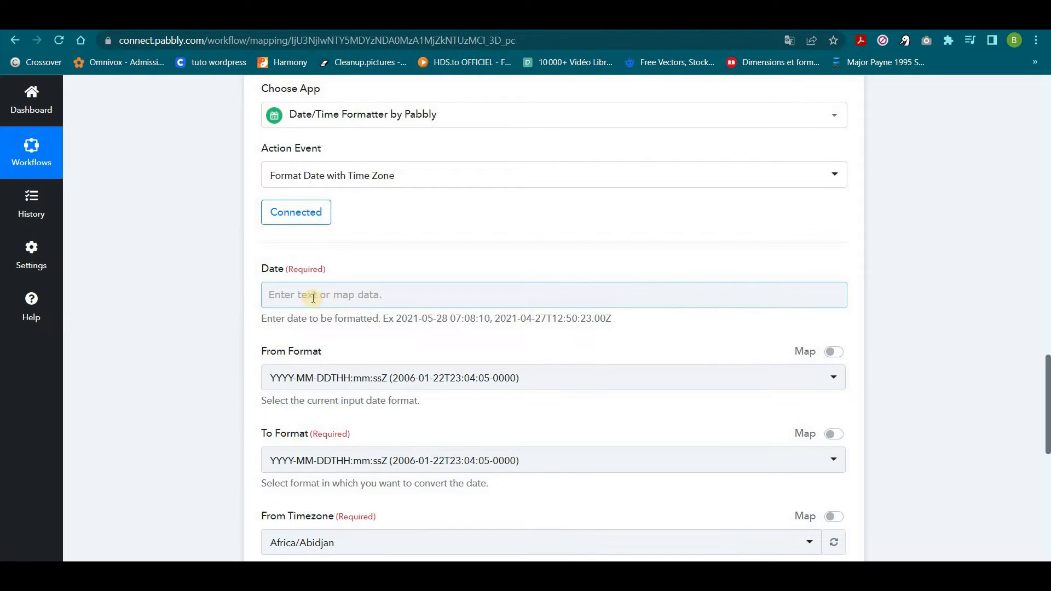
pyautogui.click(311, 316)
pyautogui.hotkey('ctrl', 'Tab')
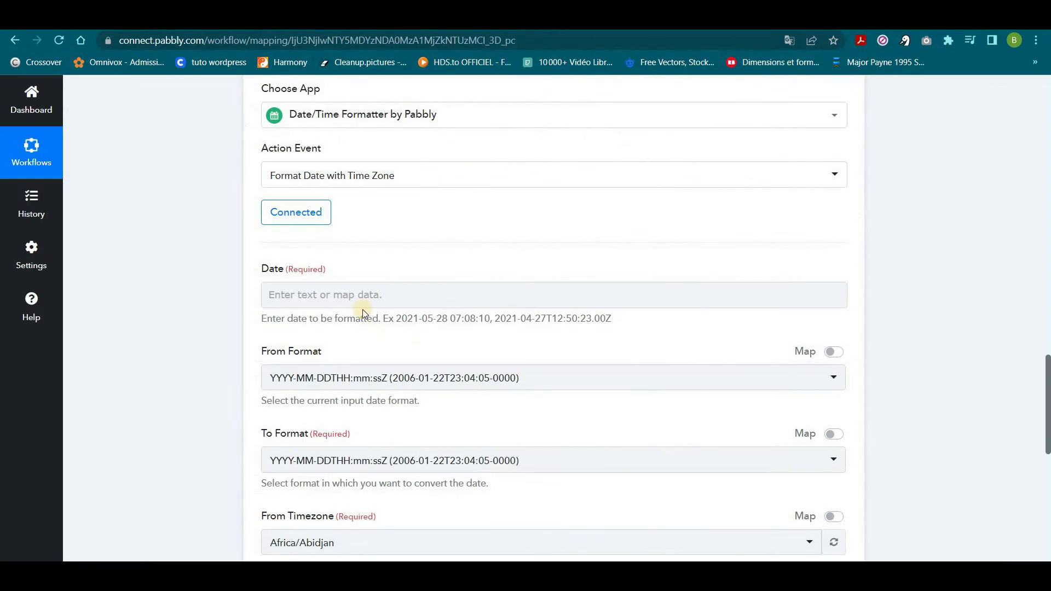
pyautogui.click(361, 295)
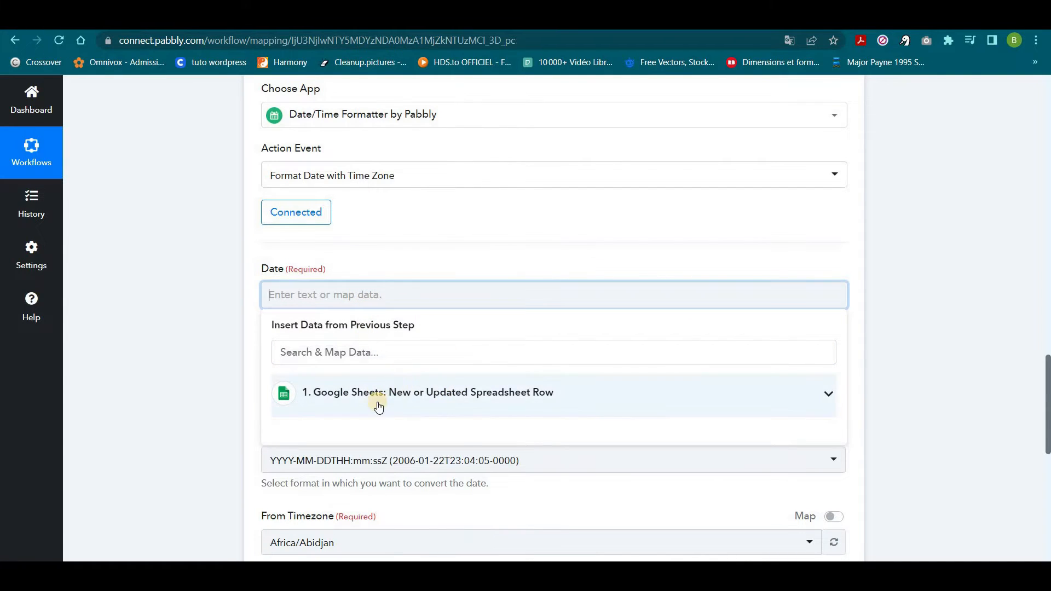
pyautogui.click(389, 395)
pyautogui.scroll(-3, 392, 395)
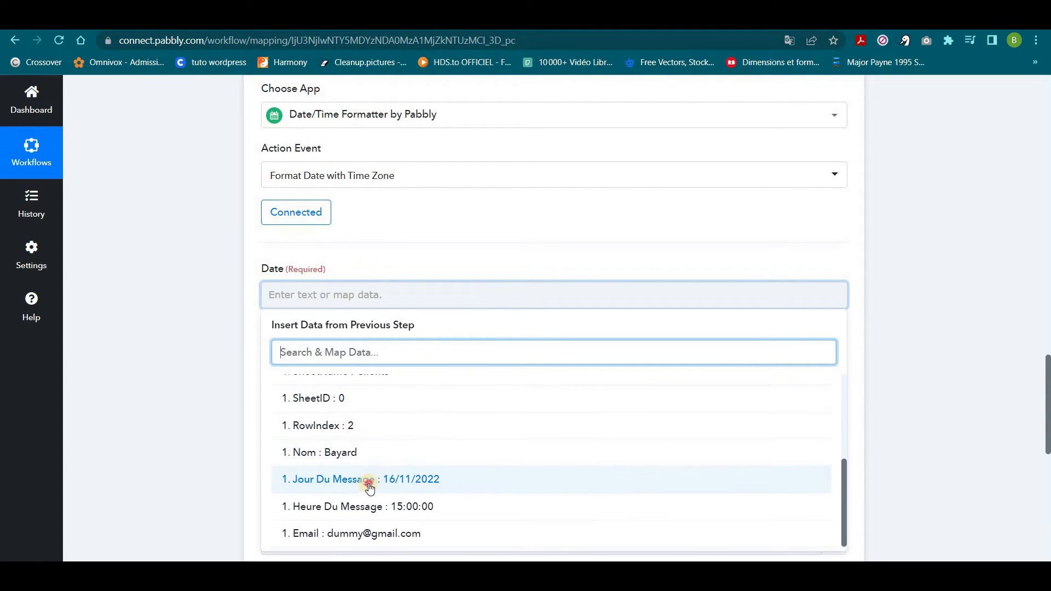
pyautogui.click(370, 482)
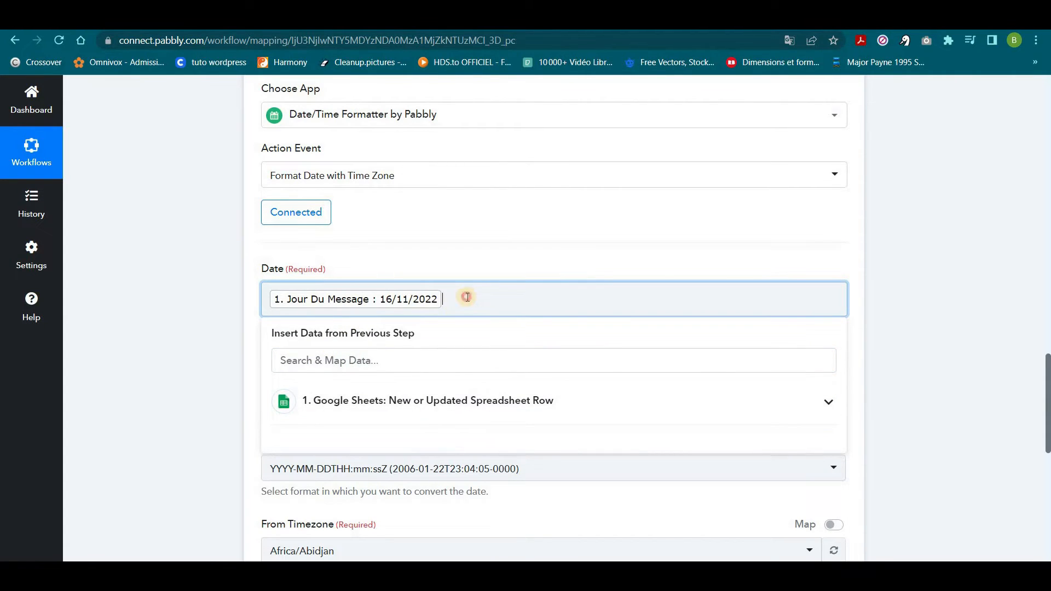
# Add Heure Du Message from the Google Sheets trigger after the day in the Date field
pyautogui.click(375, 401)
pyautogui.scroll(-2, 476, 427)
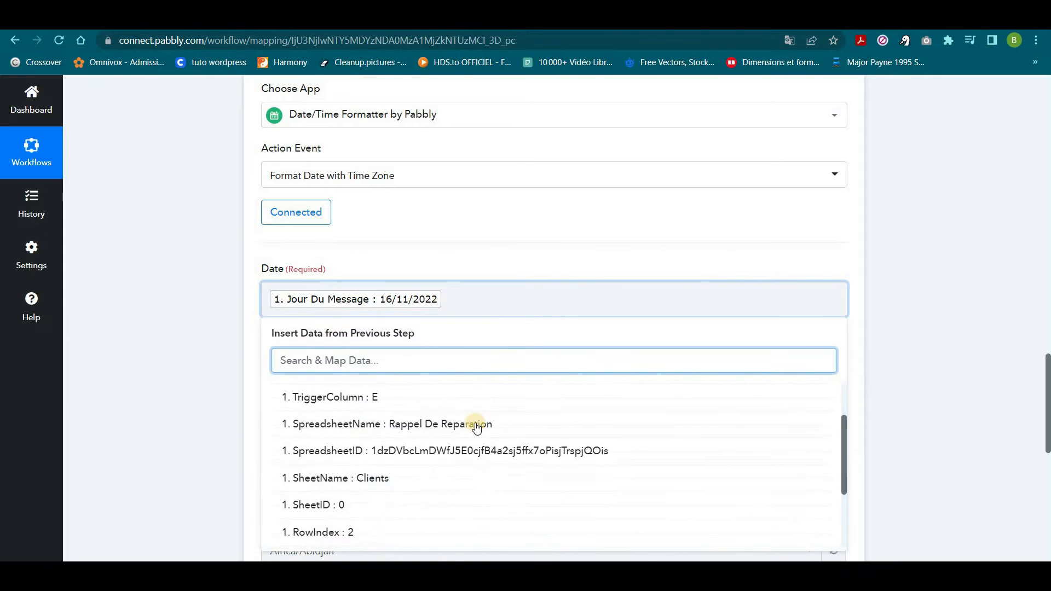
pyautogui.scroll(1, 476, 427)
pyautogui.scroll(-3, 476, 424)
pyautogui.scroll(-2, 425, 461)
pyautogui.click(383, 504)
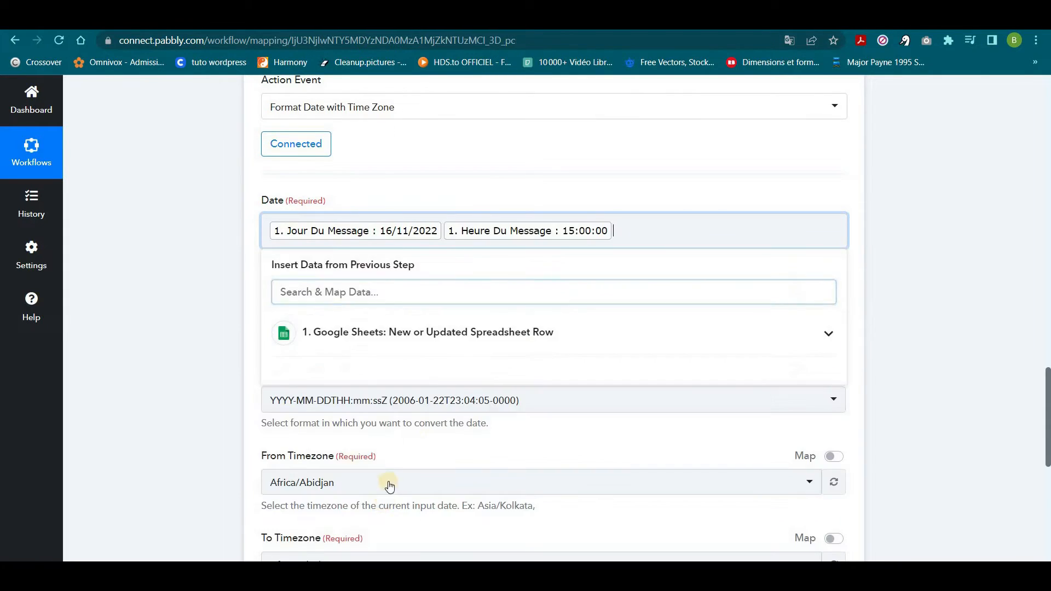
pyautogui.click(941, 254)
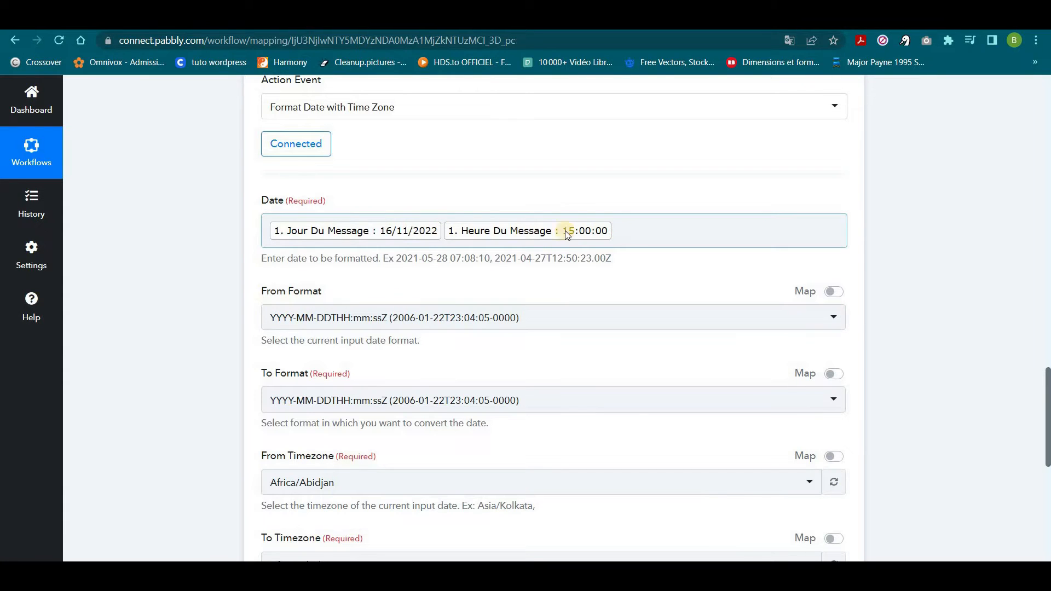
# Set the formatter's From Format to DD/MM/YYYY hh:mm:ss A
pyautogui.click(412, 322)
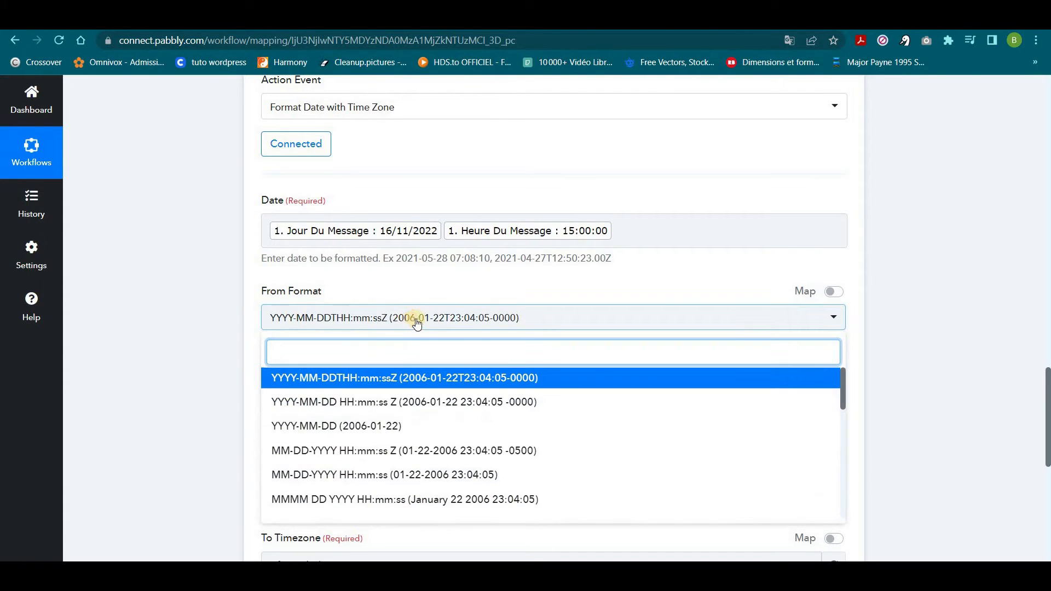
pyautogui.scroll(-3, 484, 416)
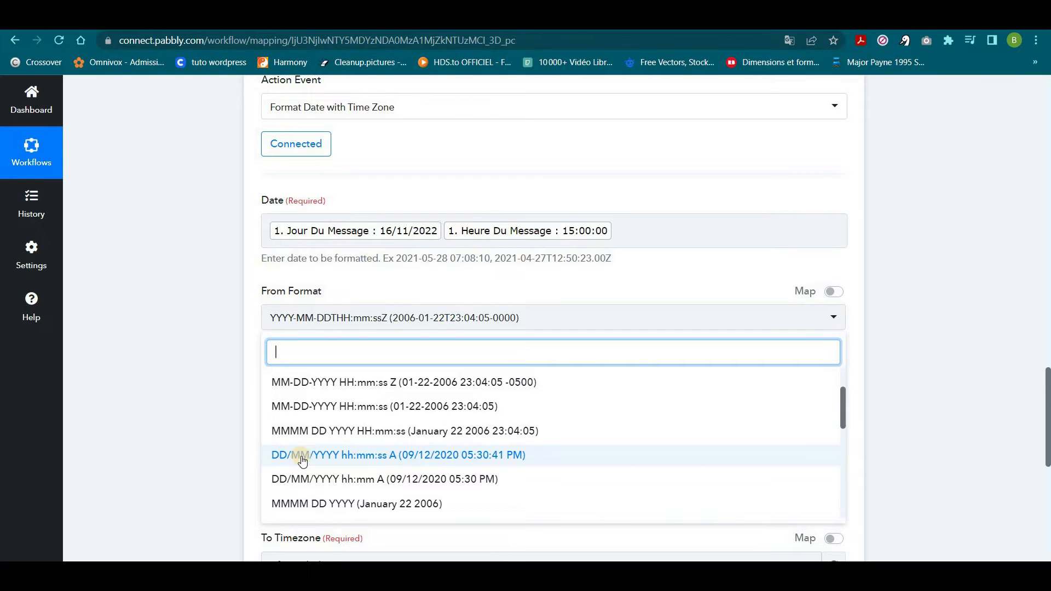
pyautogui.click(434, 455)
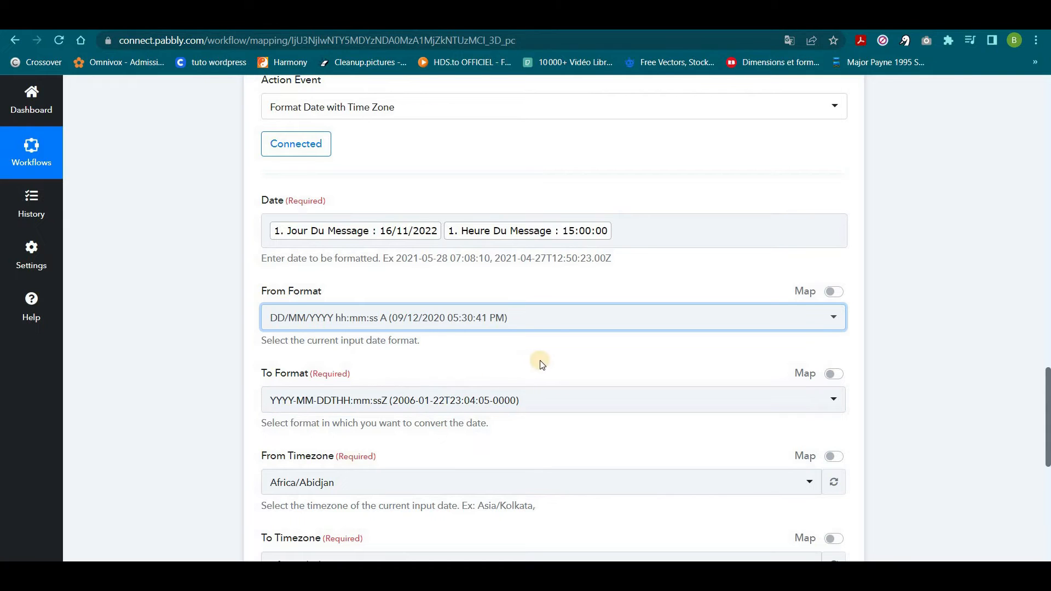
# Set the formatter's To Format to YYYY-MM-DD HH:mm:ss
pyautogui.scroll(-1, 539, 356)
pyautogui.scroll(-1, 539, 345)
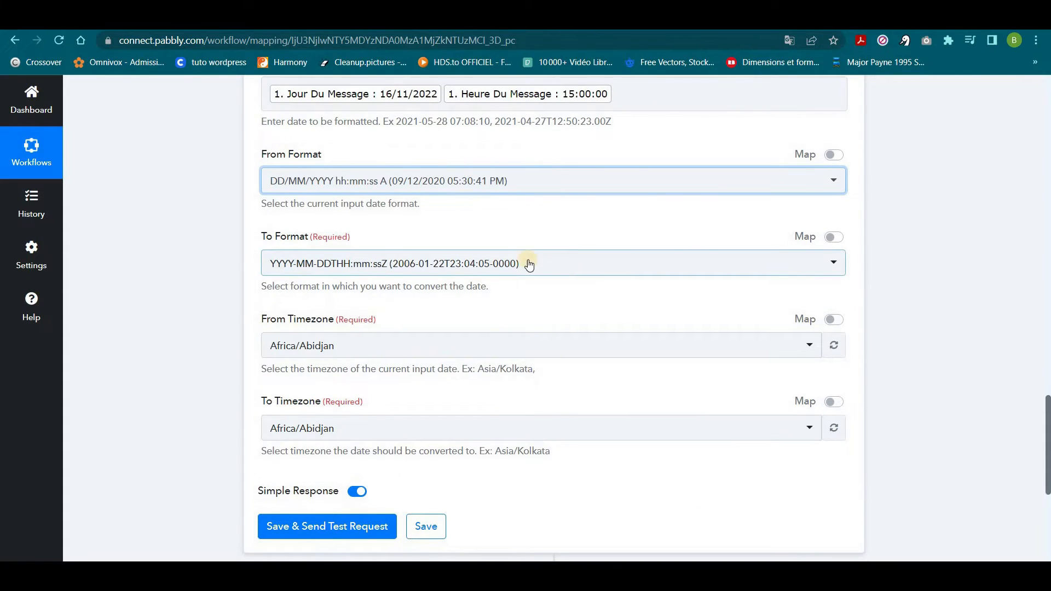
pyautogui.click(564, 266)
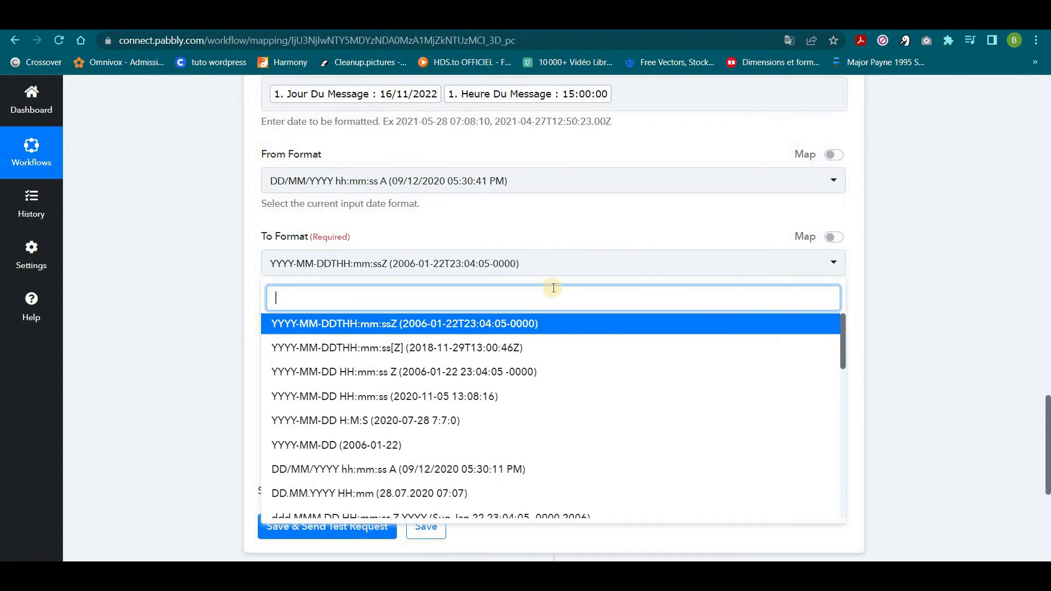
pyautogui.scroll(-1, 586, 328)
pyautogui.scroll(1, 559, 336)
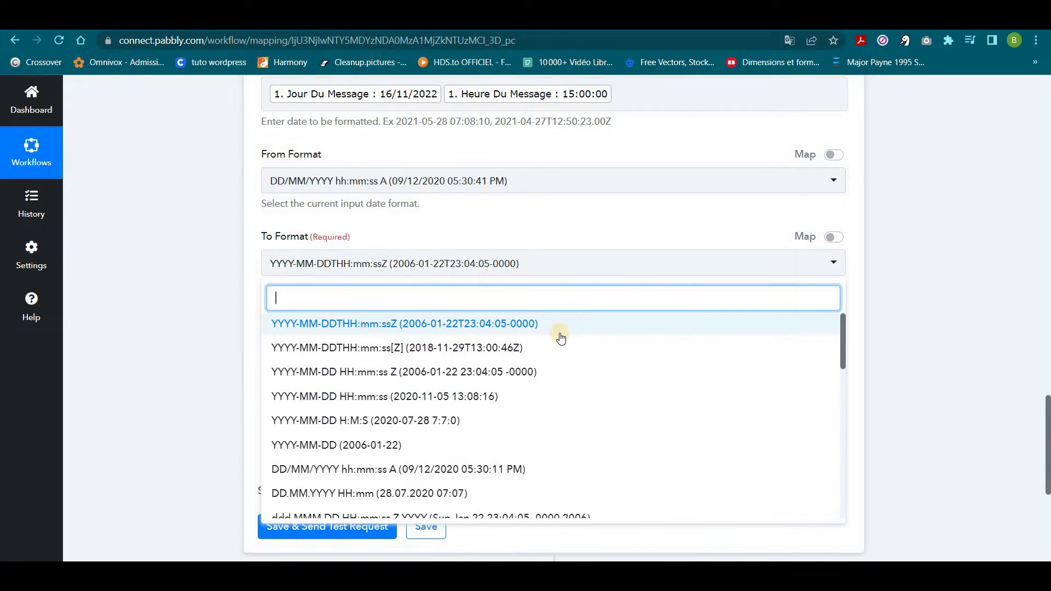
pyautogui.click(458, 397)
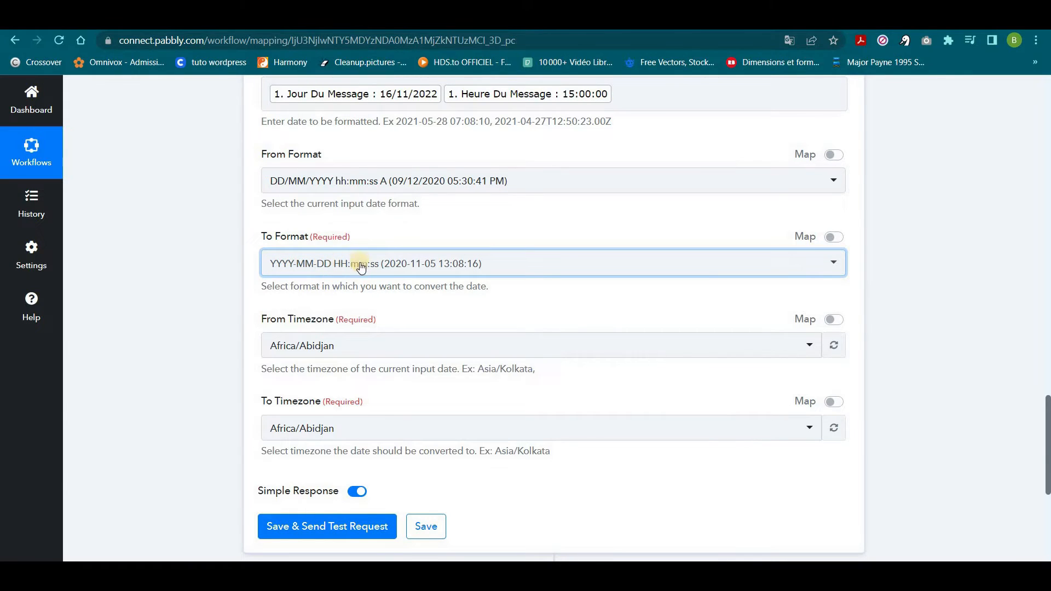
pyautogui.scroll(-1, 577, 272)
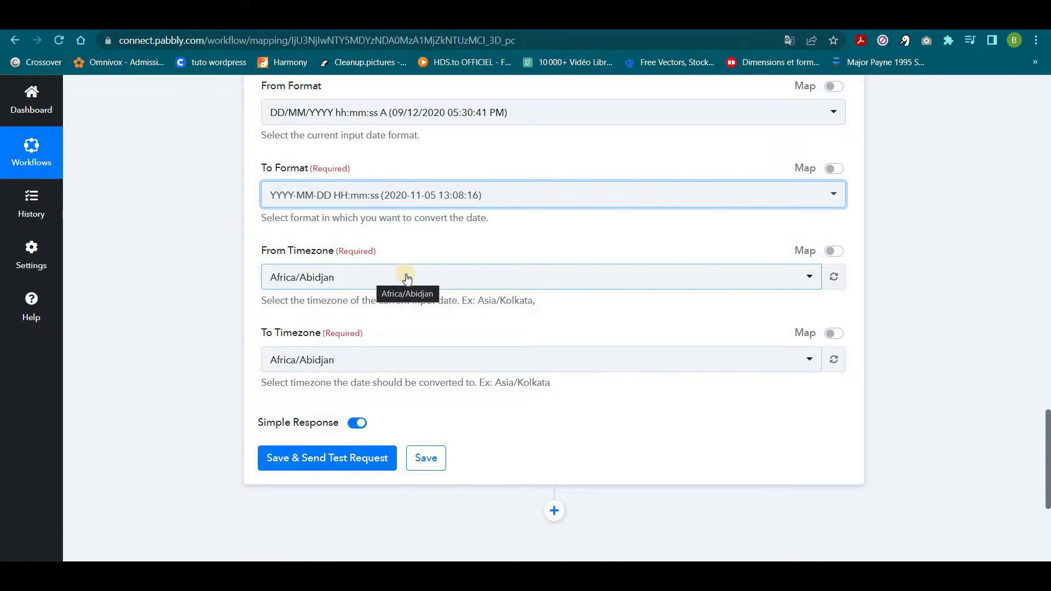
# Set the formatter's To Timezone to Etc/UTC
pyautogui.scroll(-1, 406, 278)
pyautogui.click(347, 292)
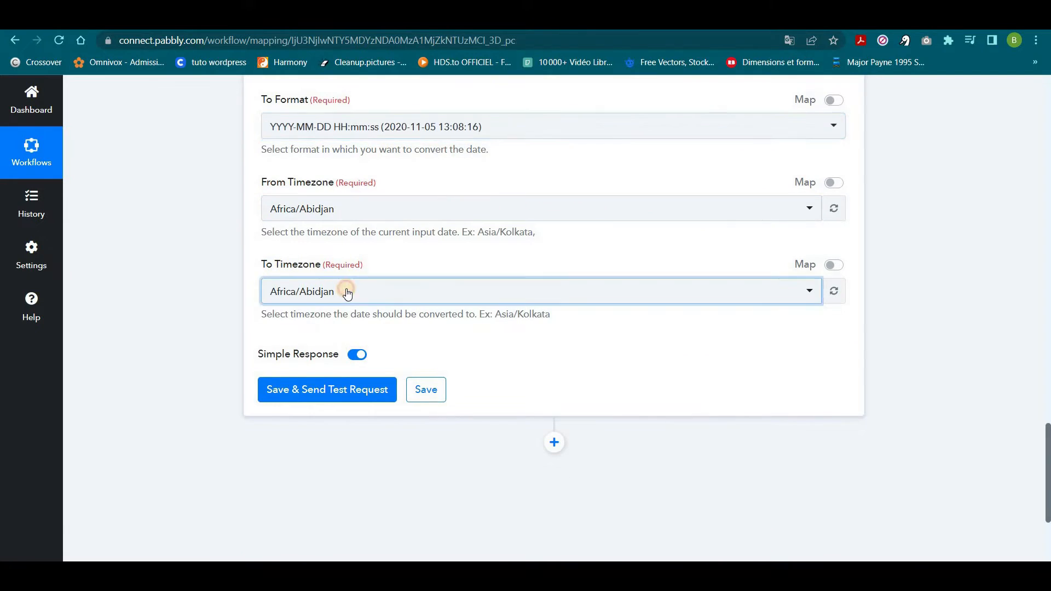
pyautogui.write('u')
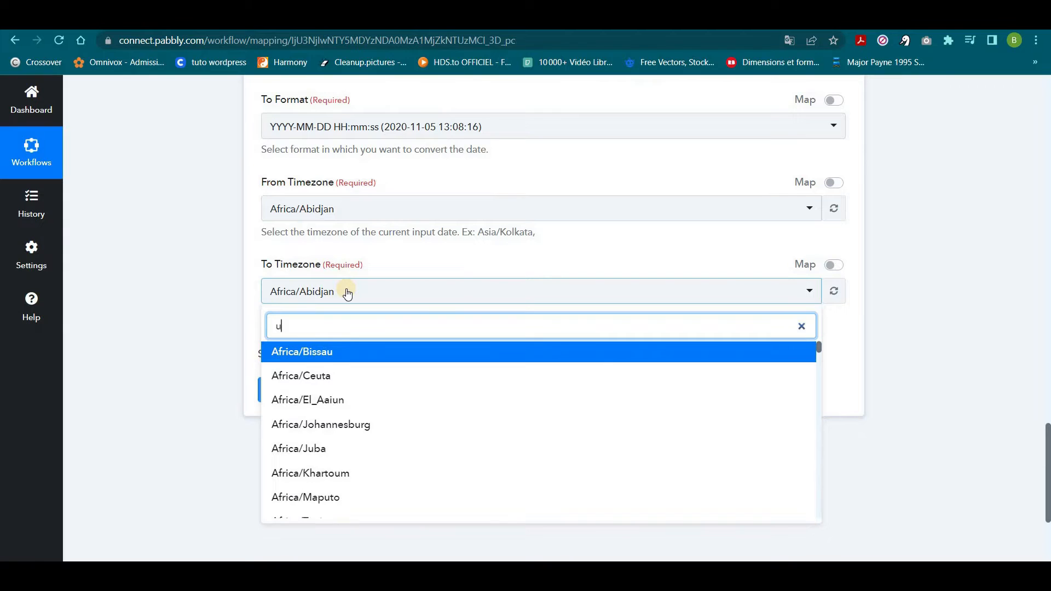
pyautogui.write('t')
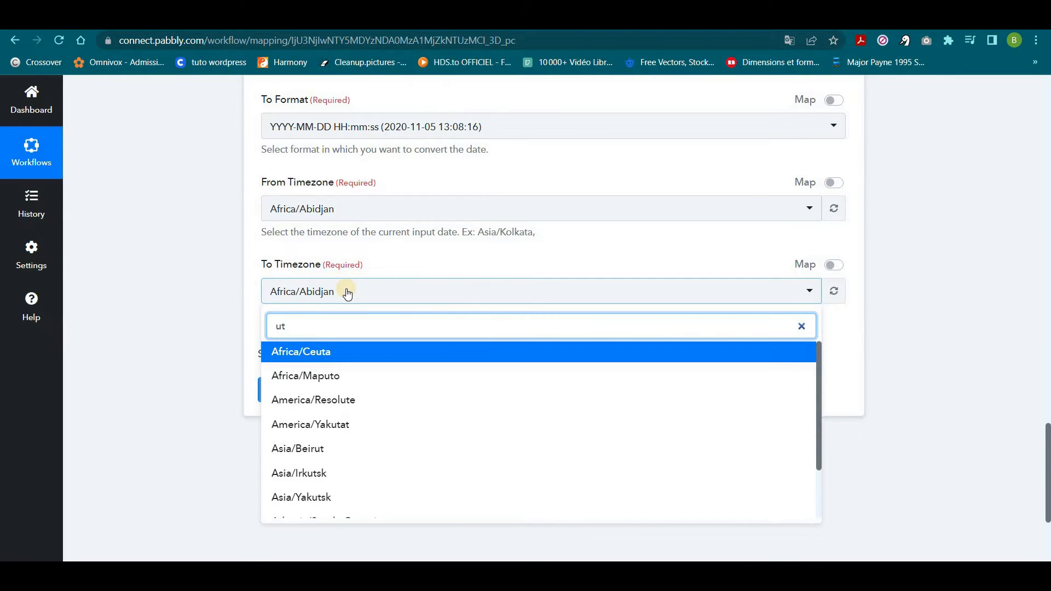
pyautogui.write('c')
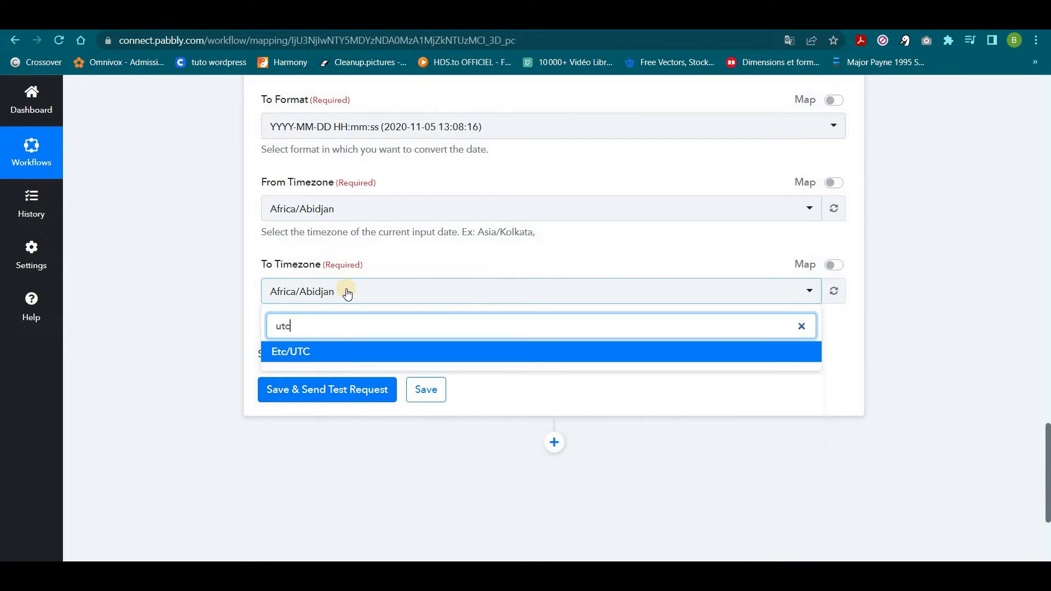
pyautogui.click(322, 353)
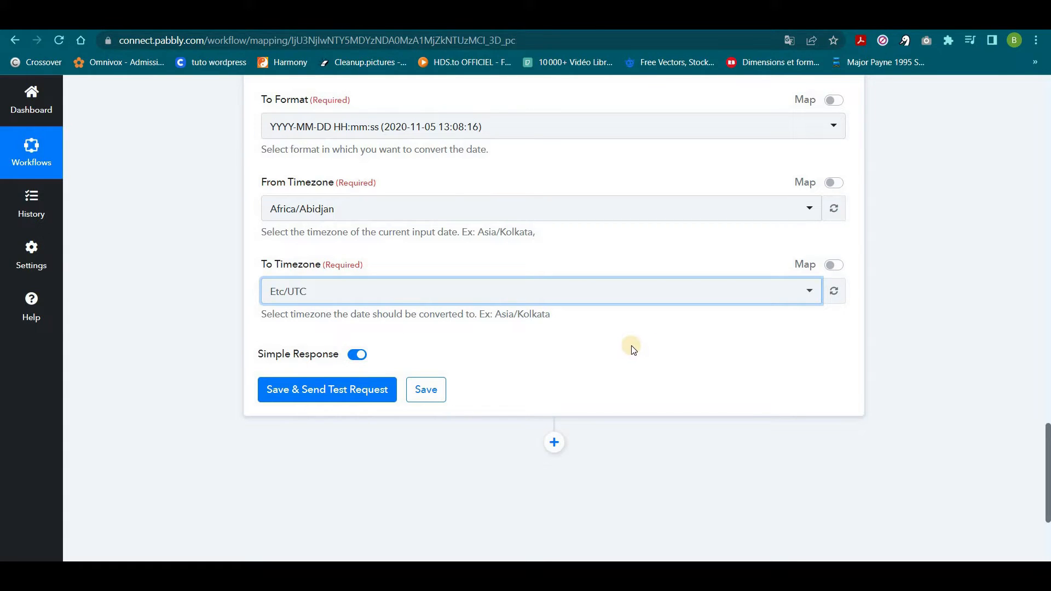
# Save the Date/Time Formatter step with a test request and check the converted date and time in the response
pyautogui.scroll(-1, 629, 348)
pyautogui.scroll(1, 598, 347)
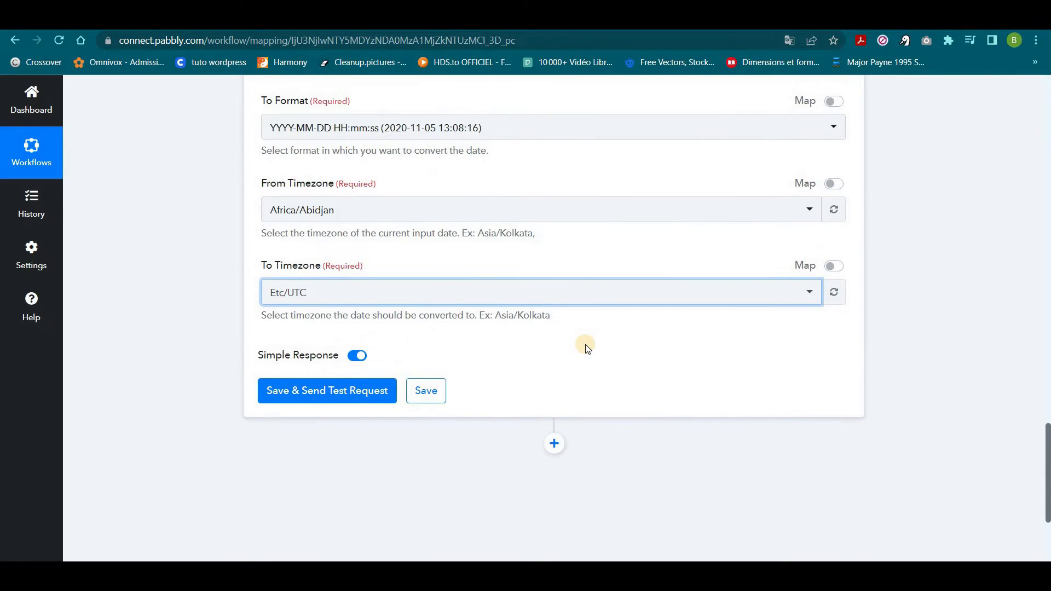
pyautogui.scroll(3, 583, 346)
pyautogui.scroll(4, 583, 349)
pyautogui.scroll(-2, 583, 348)
pyautogui.scroll(-5, 583, 348)
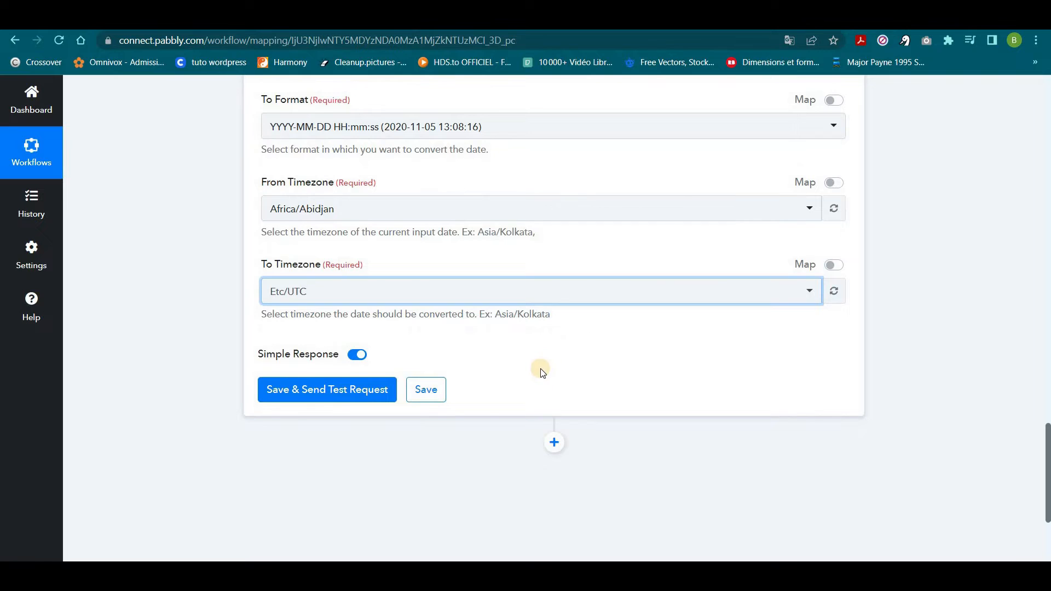
pyautogui.click(328, 391)
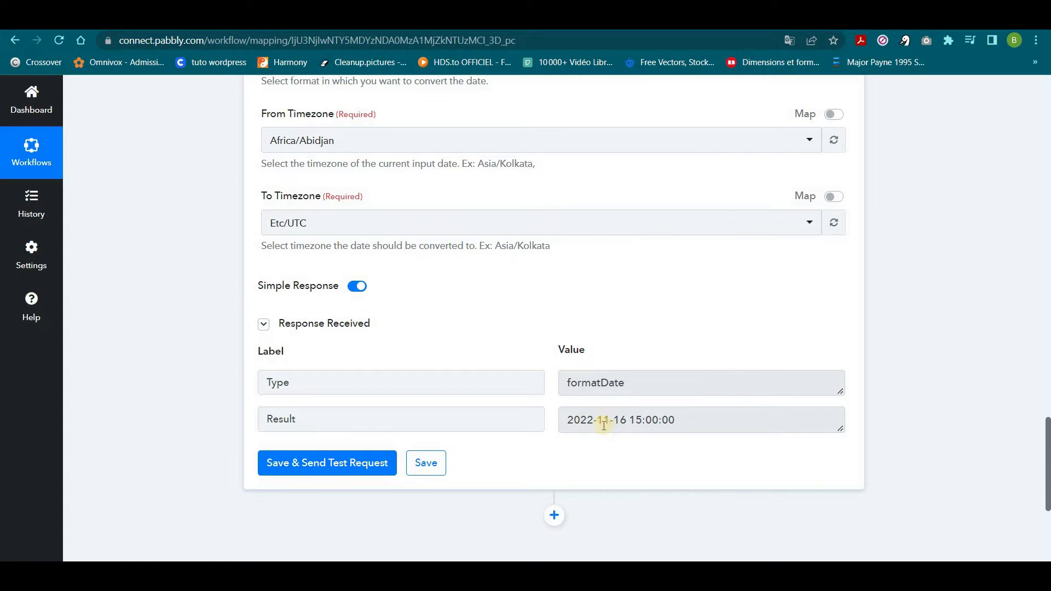
pyautogui.moveTo(633, 420); pyautogui.dragTo(680, 419)
pyautogui.click(720, 420)
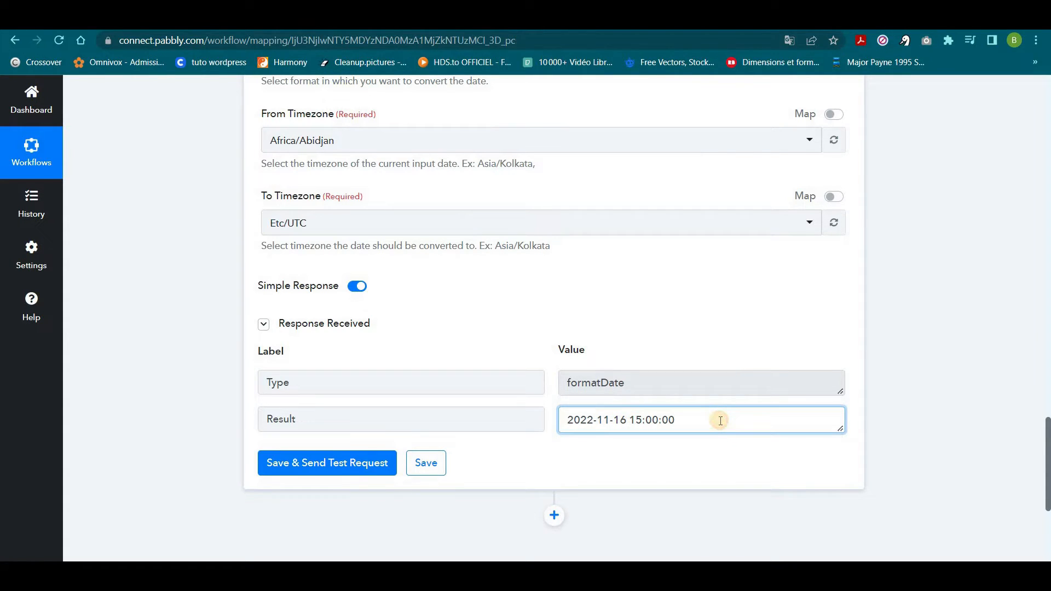
# Add a Delay by Pabbly action step after the Date/Time Formatter
pyautogui.scroll(-1, 515, 418)
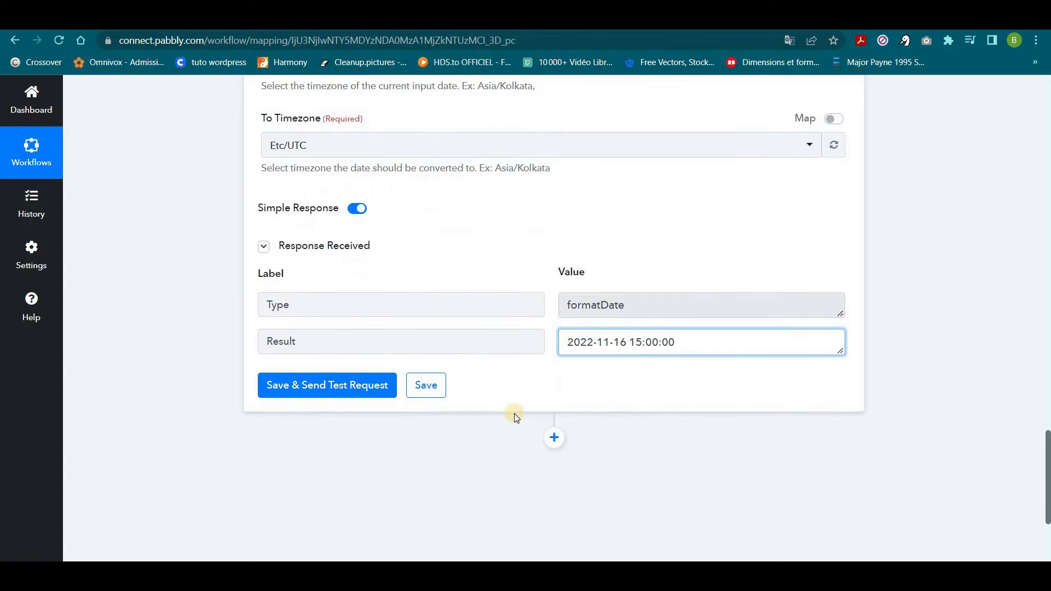
pyautogui.scroll(-1, 515, 419)
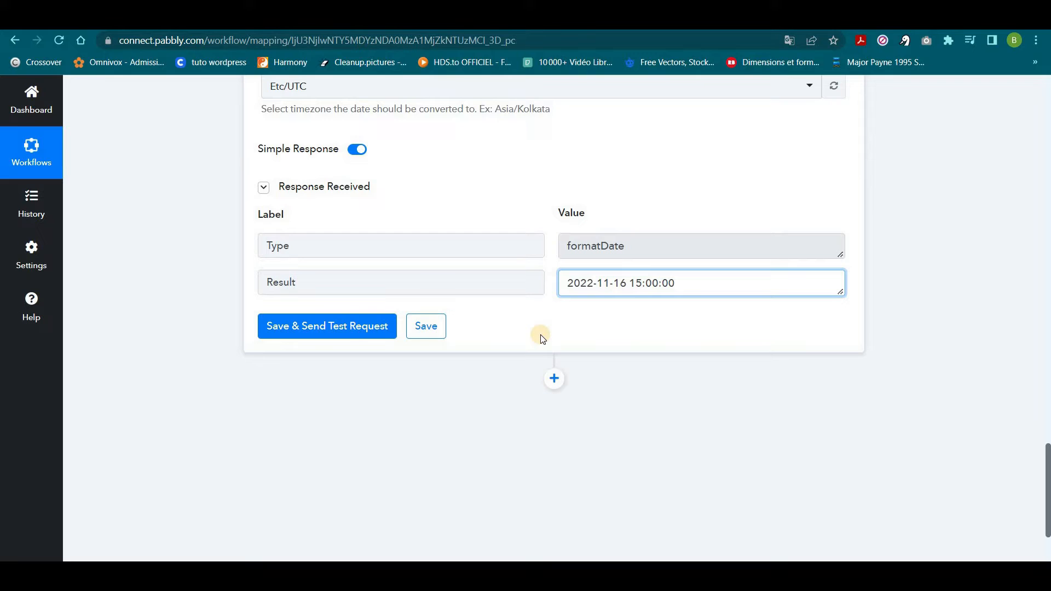
pyautogui.click(554, 379)
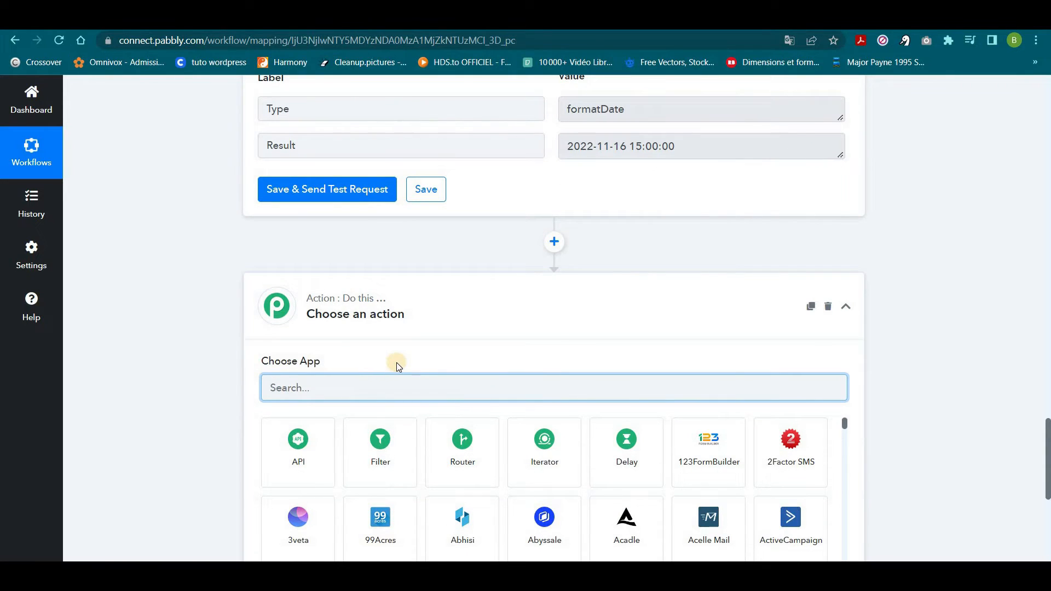
pyautogui.write('De')
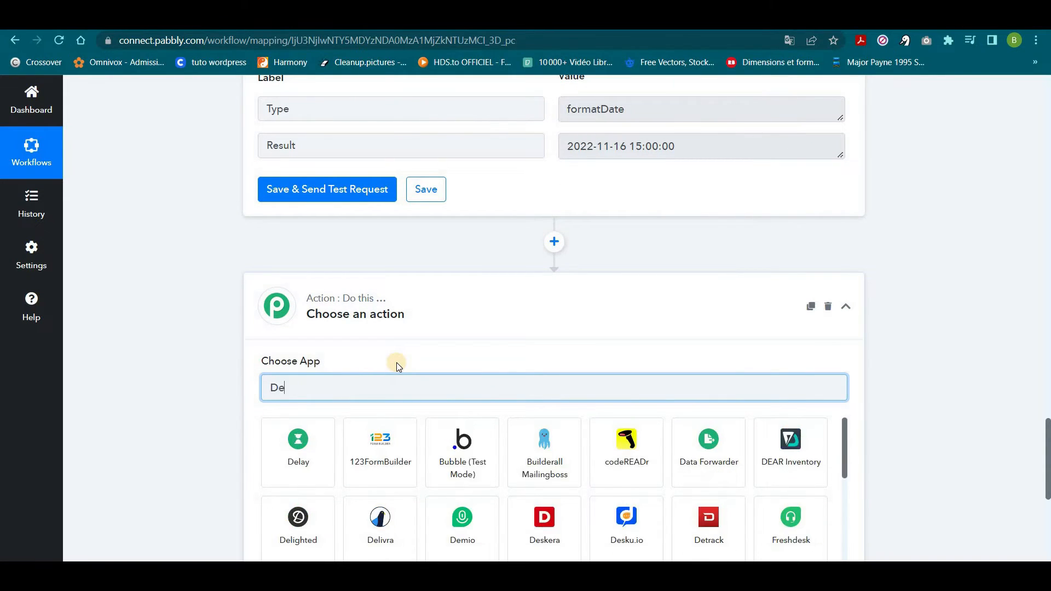
pyautogui.write('lay')
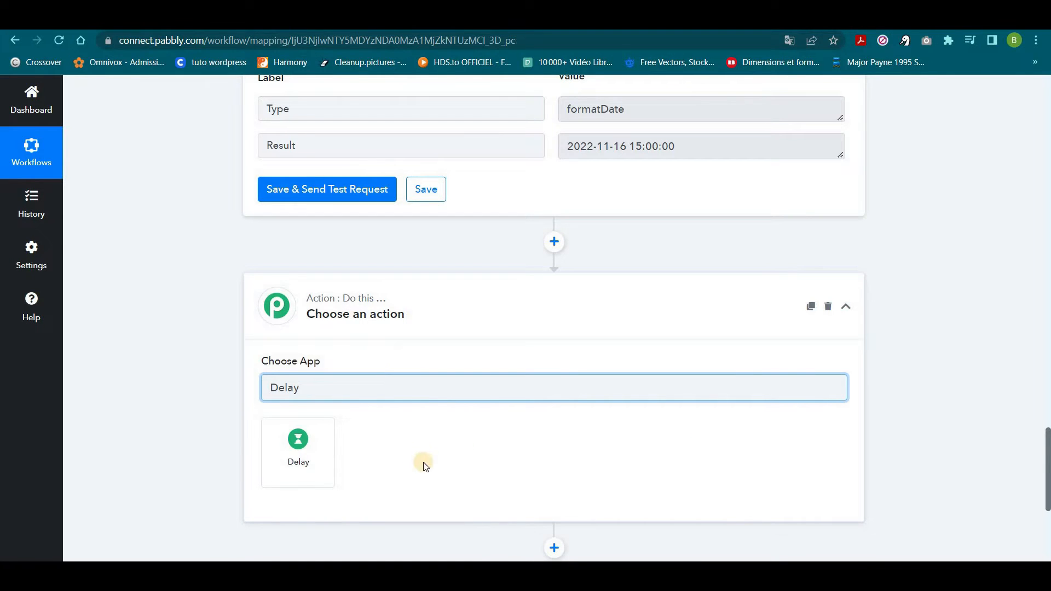
pyautogui.click(301, 447)
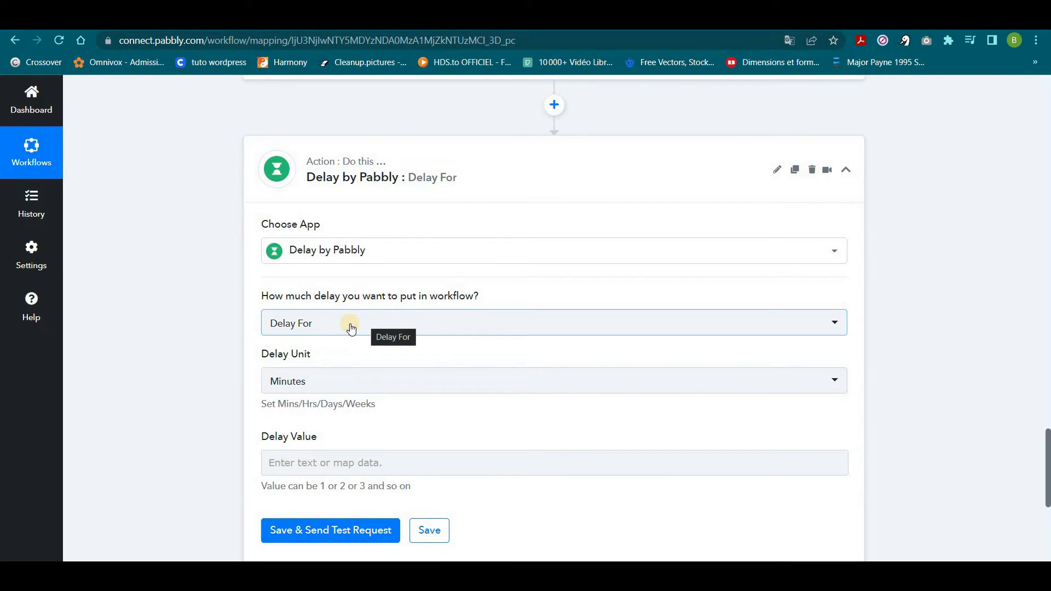
# Set the delay step's type to Delay Until
pyautogui.click(353, 327)
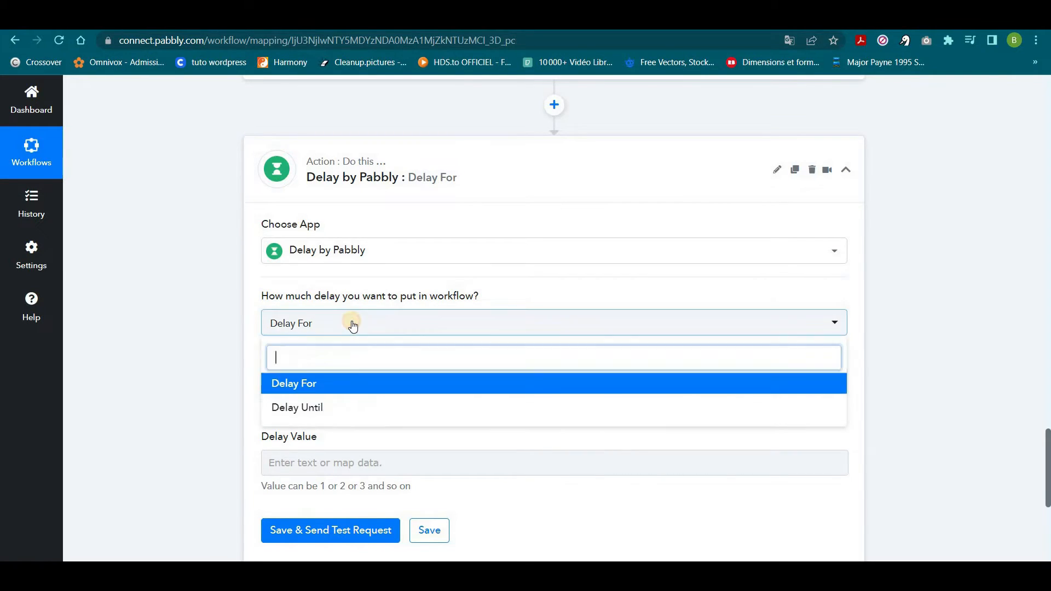
pyautogui.click(317, 408)
pyautogui.scroll(-5, 362, 331)
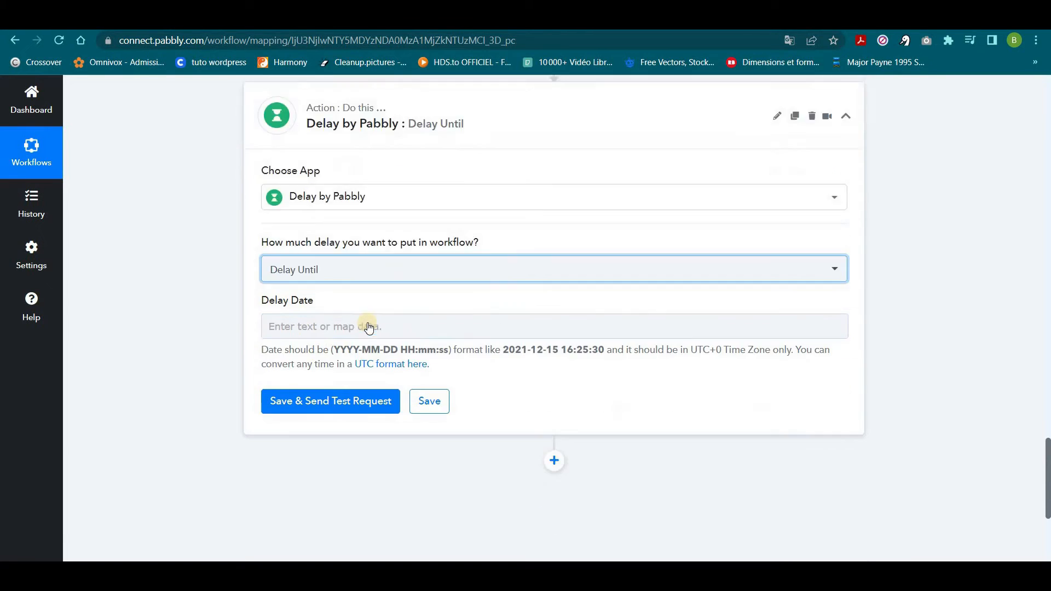
# Map the Date/Time Formatter's Result into the Delay Date field, then save the delay step with a test request
pyautogui.scroll(4, 395, 257)
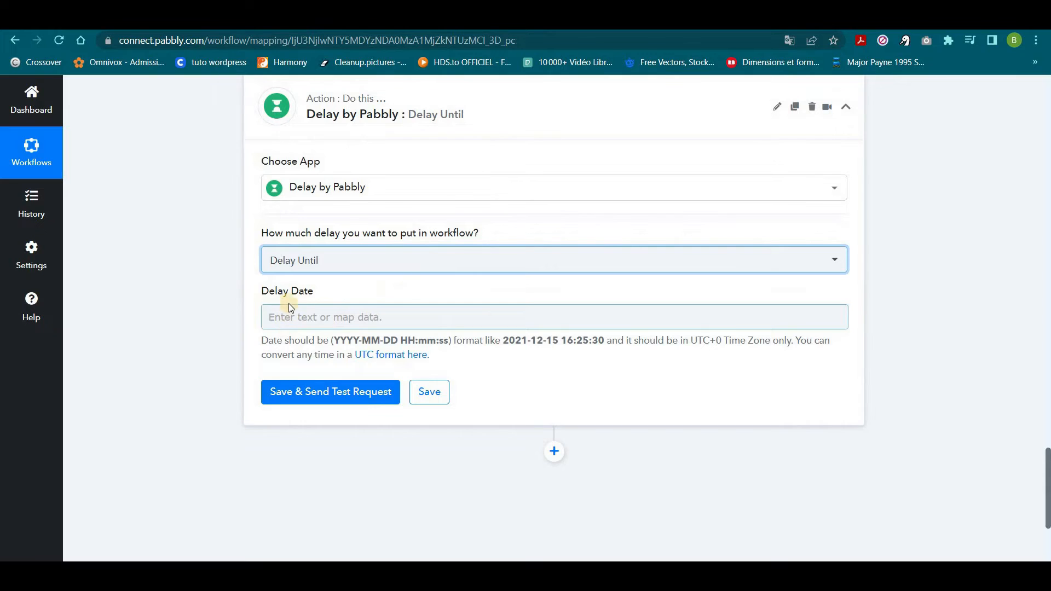
pyautogui.click(353, 318)
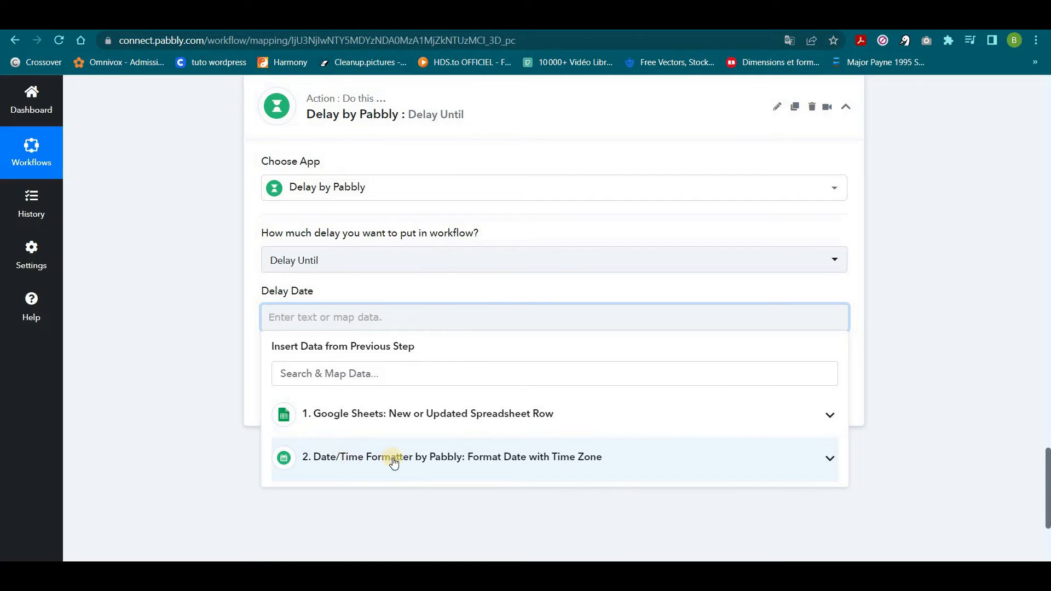
pyautogui.click(481, 463)
pyautogui.scroll(-1, 482, 462)
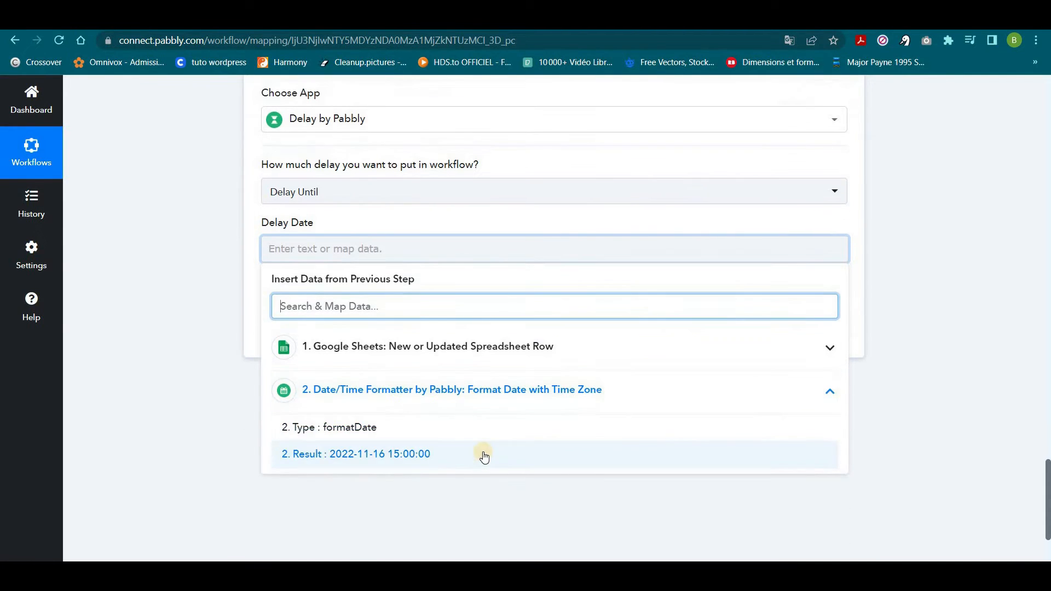
pyautogui.click(351, 454)
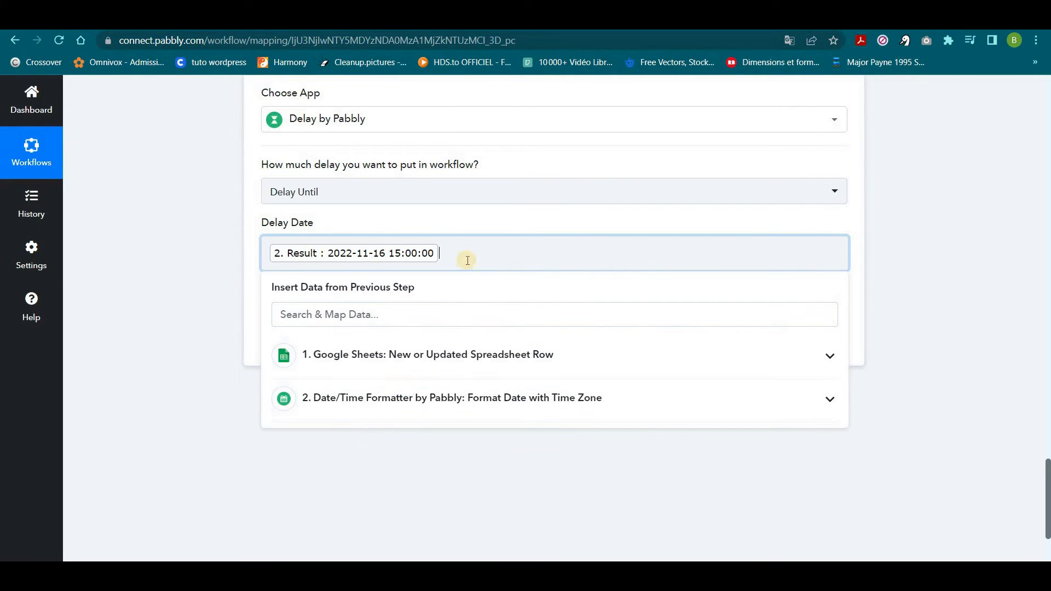
pyautogui.scroll(-1, 487, 248)
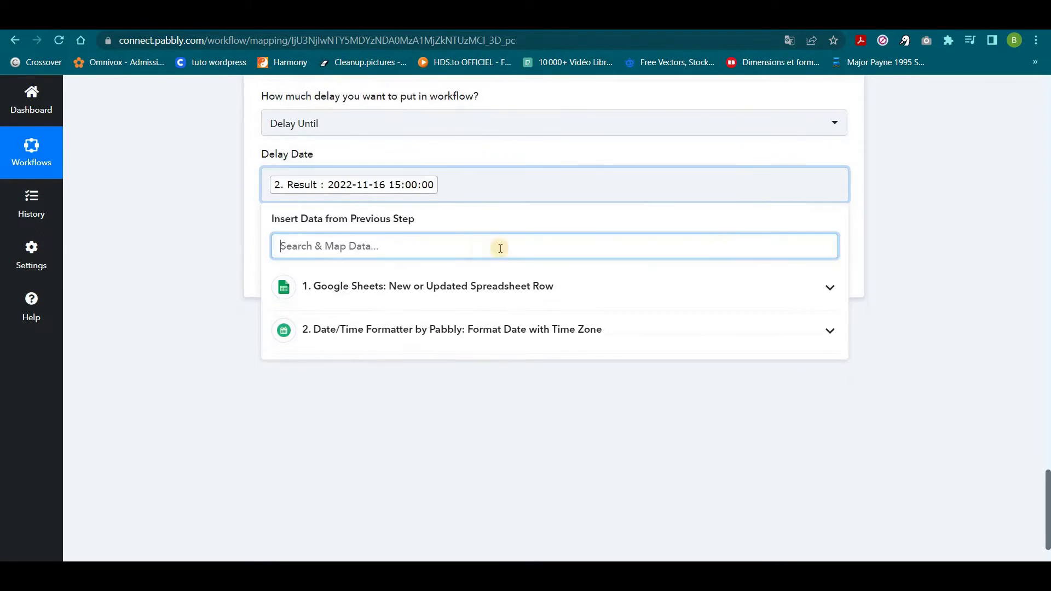
pyautogui.click(940, 246)
pyautogui.scroll(2, 638, 256)
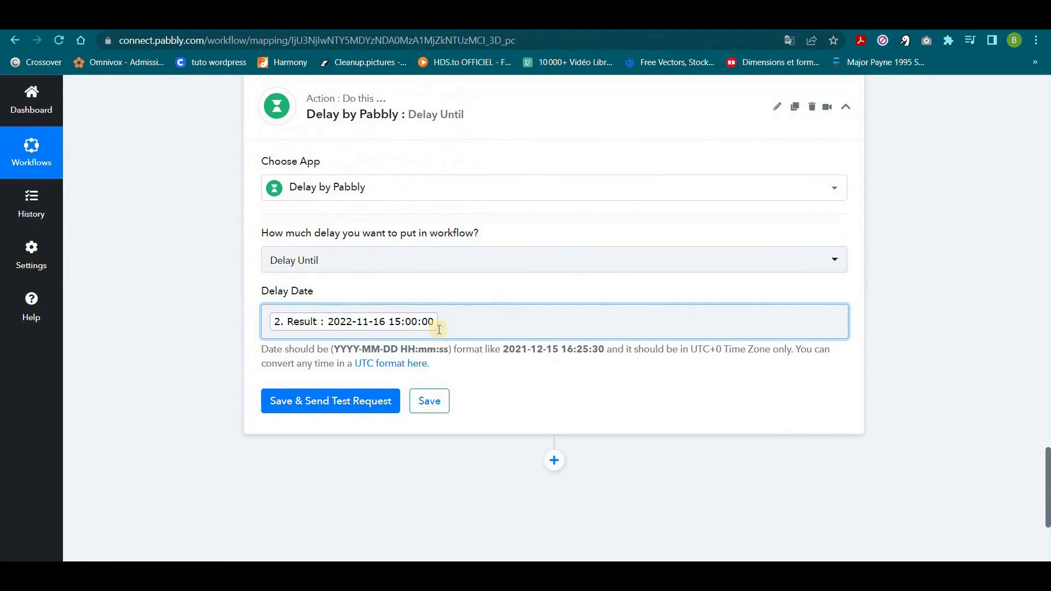
pyautogui.click(318, 405)
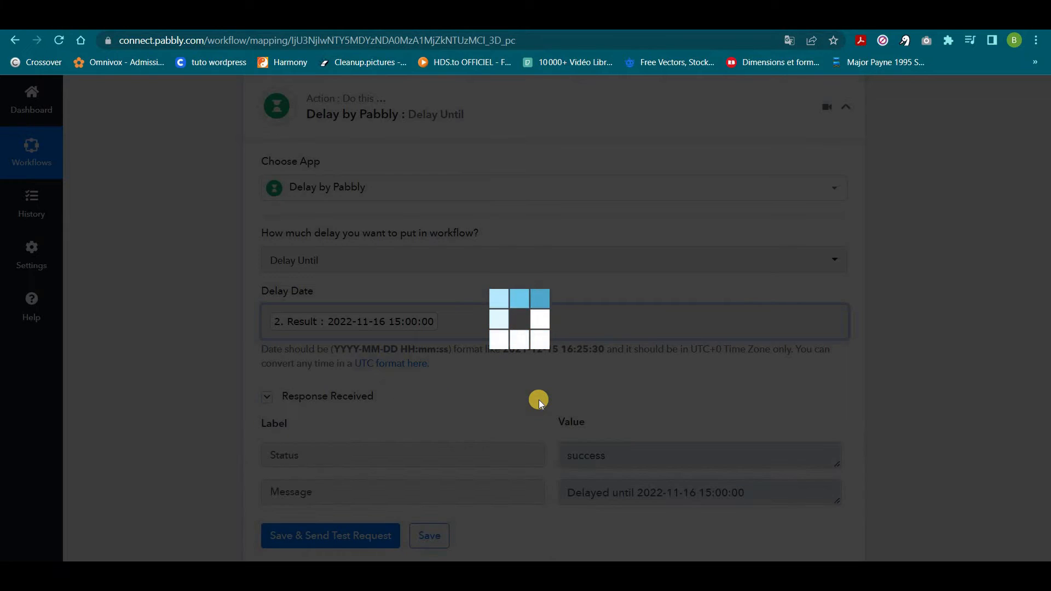
pyautogui.scroll(-1, 538, 399)
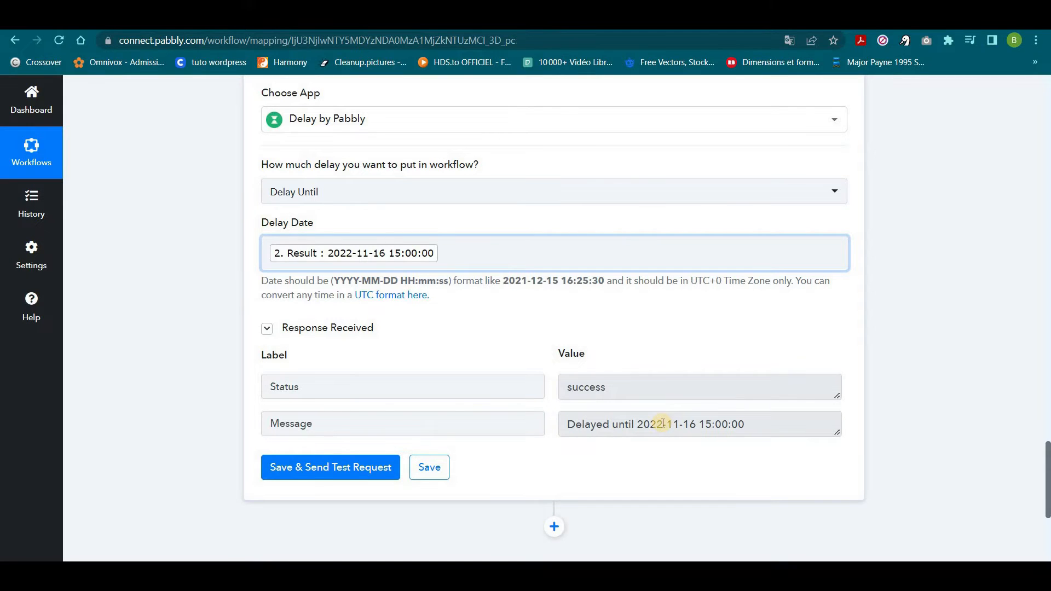
# Add another action step after the delay step
pyautogui.scroll(-4, 656, 418)
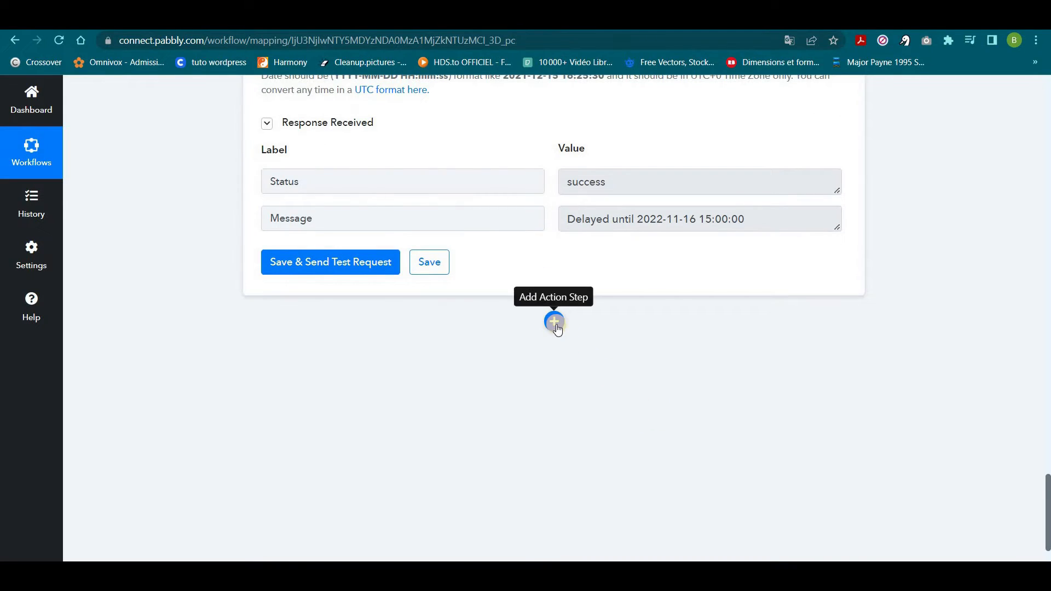
pyautogui.click(554, 322)
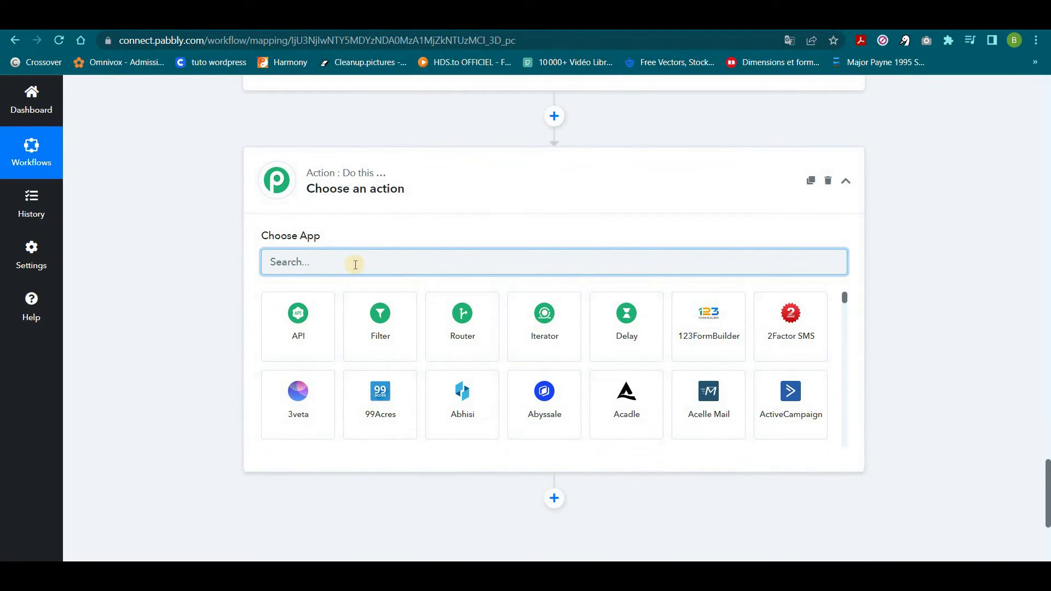
pyautogui.click(299, 321)
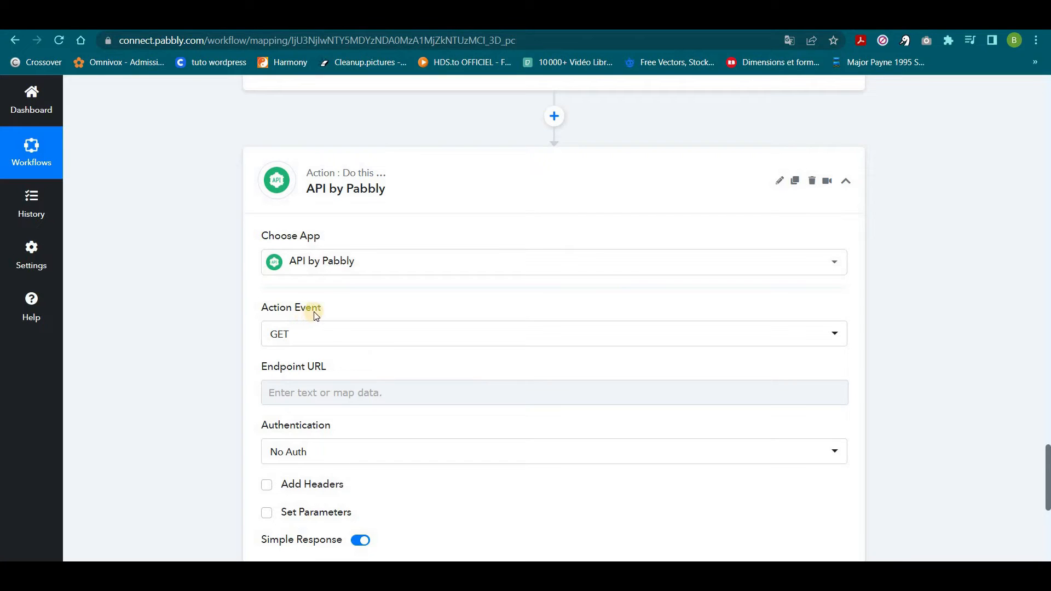
pyautogui.click(375, 344)
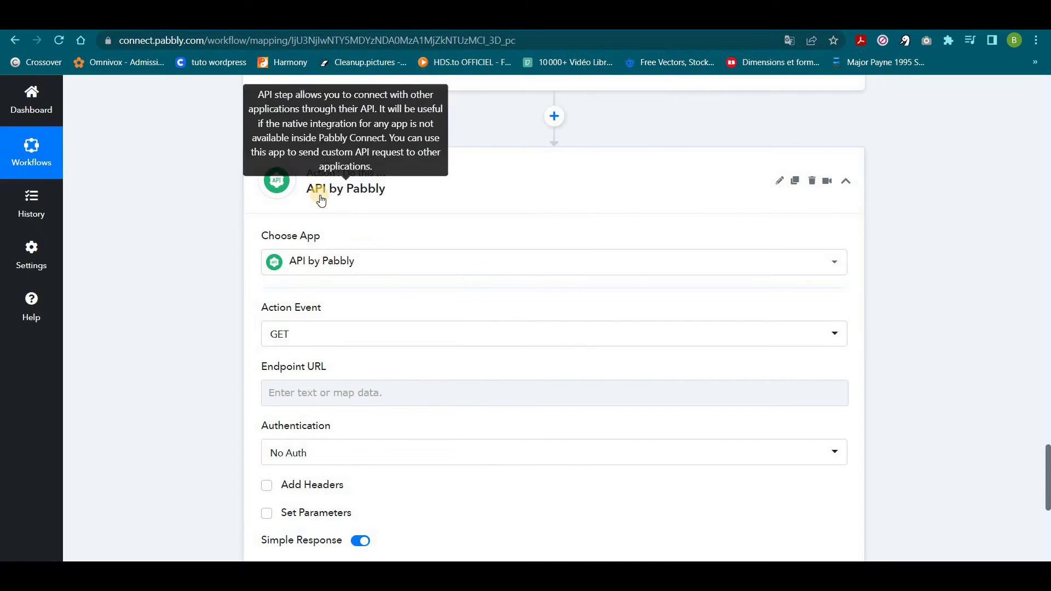
pyautogui.scroll(4, 601, 322)
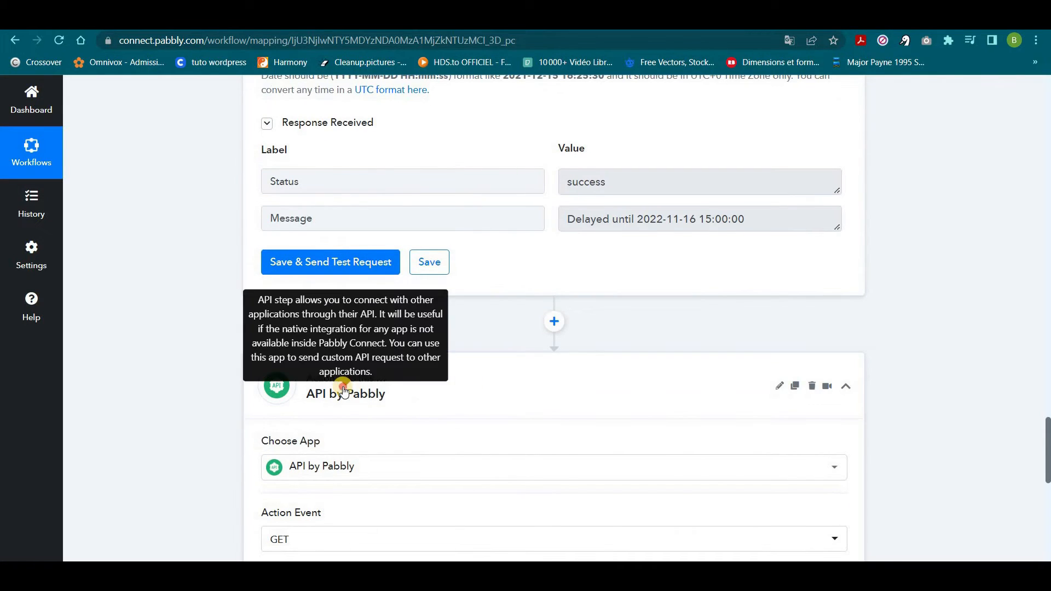
pyautogui.click(405, 392)
pyautogui.click(398, 399)
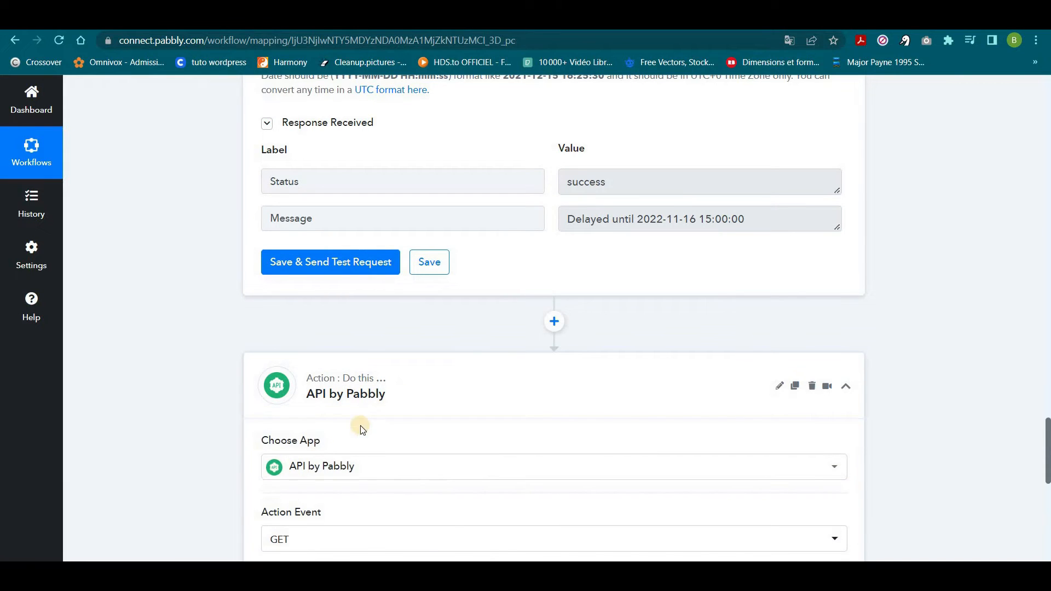
# Search the apps for "What" and choose WhatsApp Cloud API for the last action step
pyautogui.click(337, 462)
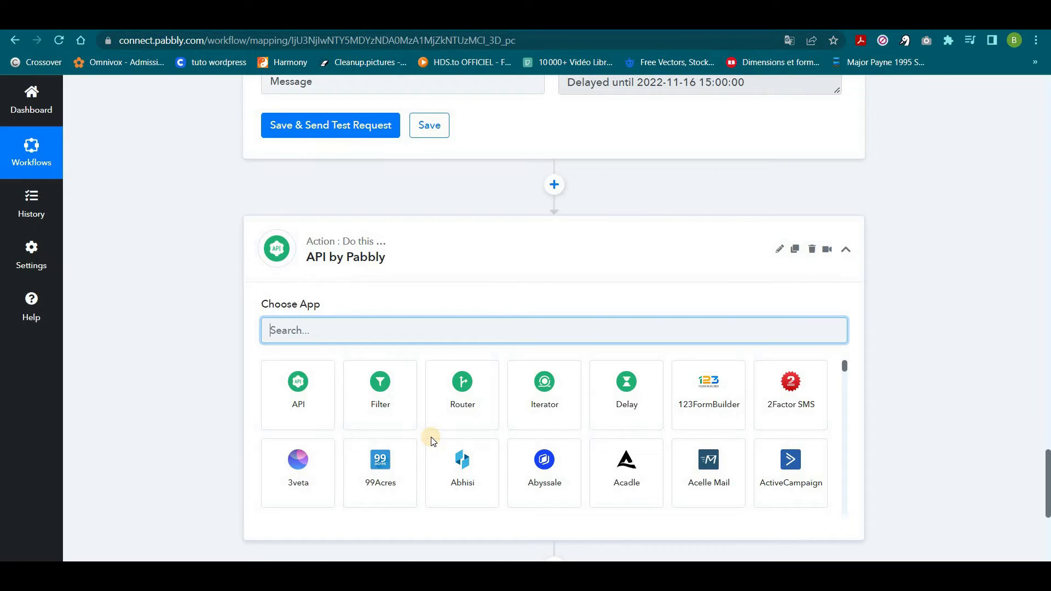
pyautogui.write('What')
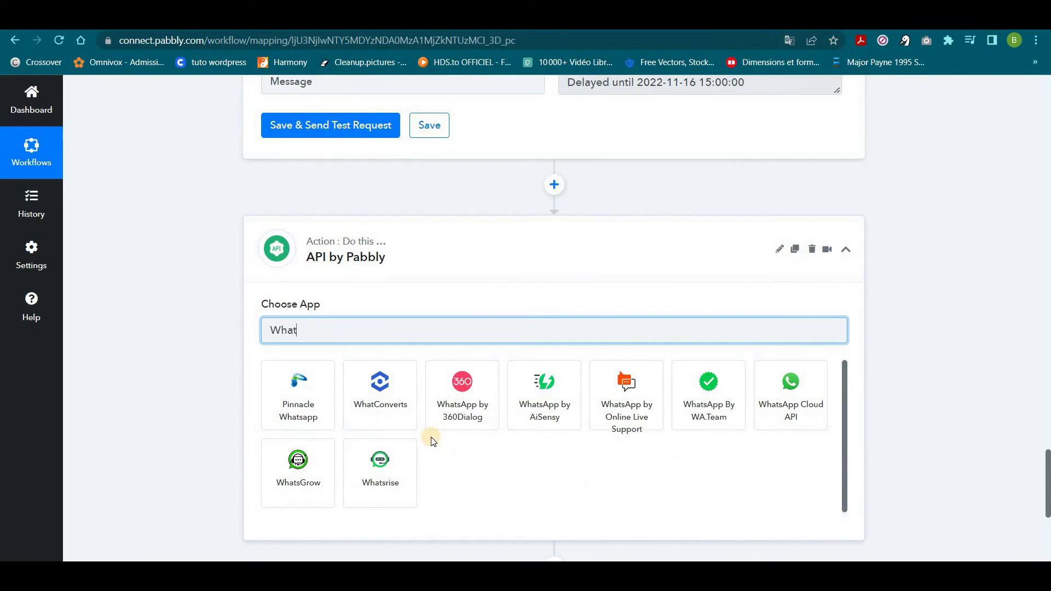
pyautogui.click(796, 397)
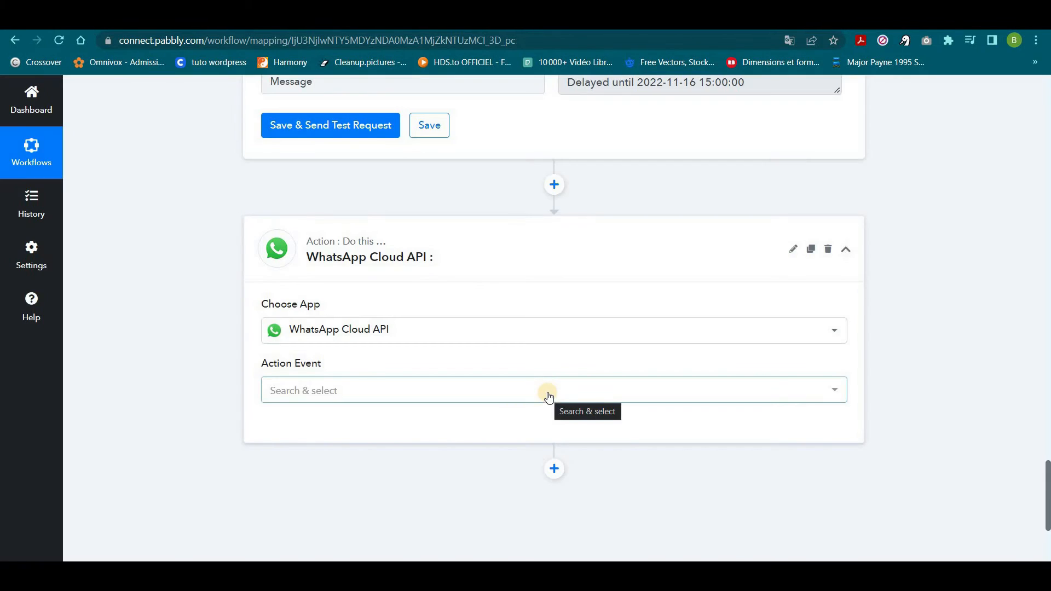
pyautogui.scroll(-1, 541, 391)
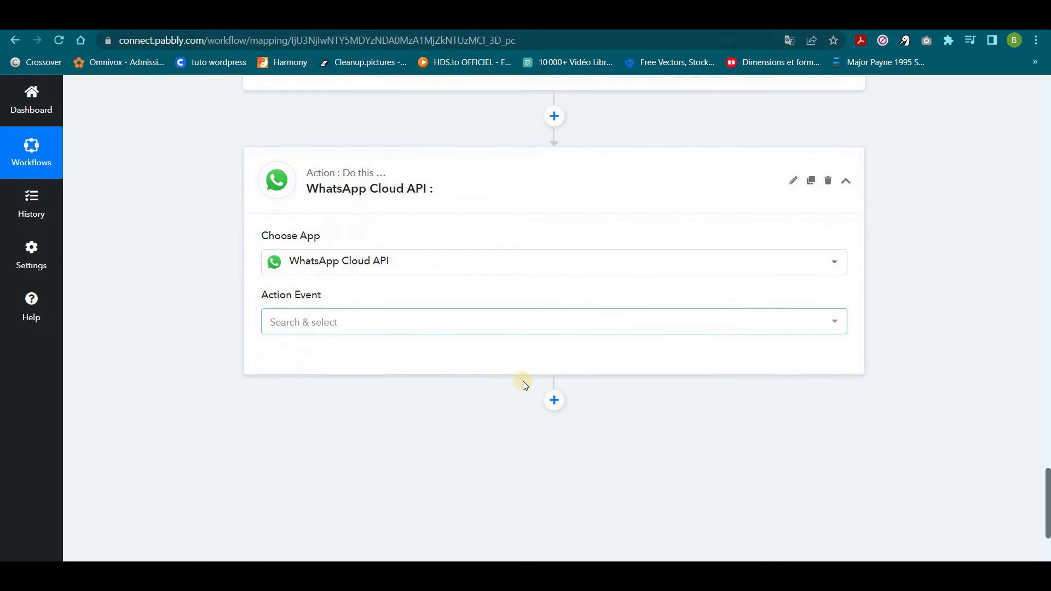
# Set the WhatsApp action event to Send Template Message and start adding a new WhatsApp Cloud API connection
pyautogui.click(374, 323)
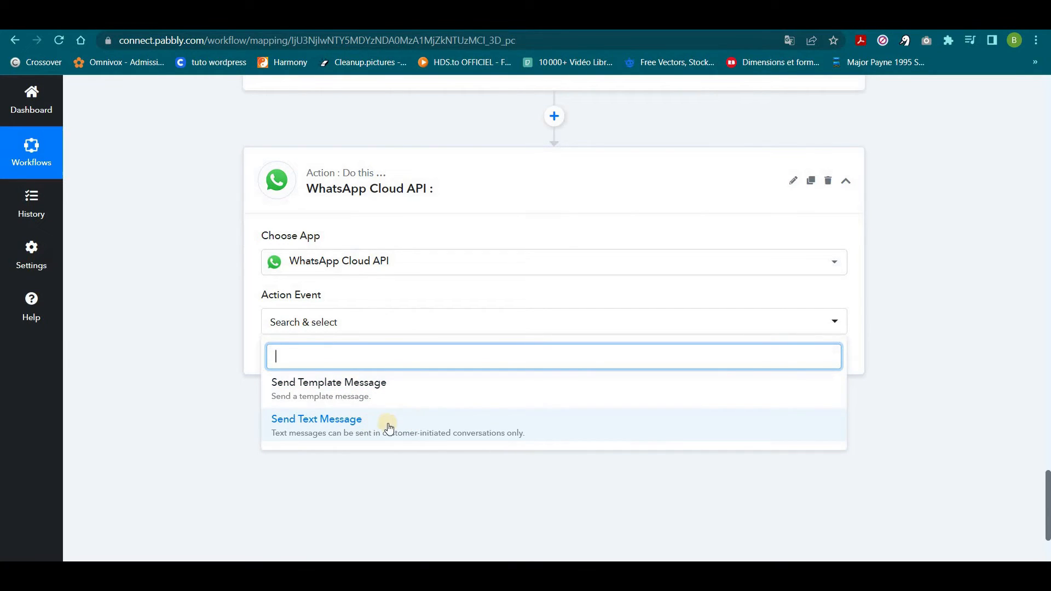
pyautogui.click(344, 390)
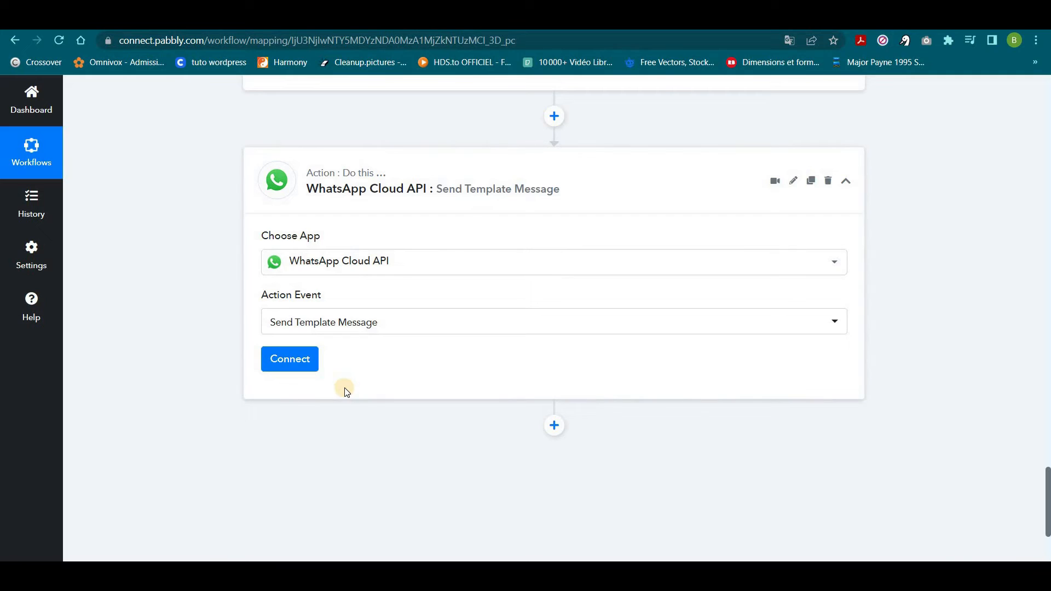
pyautogui.click(290, 359)
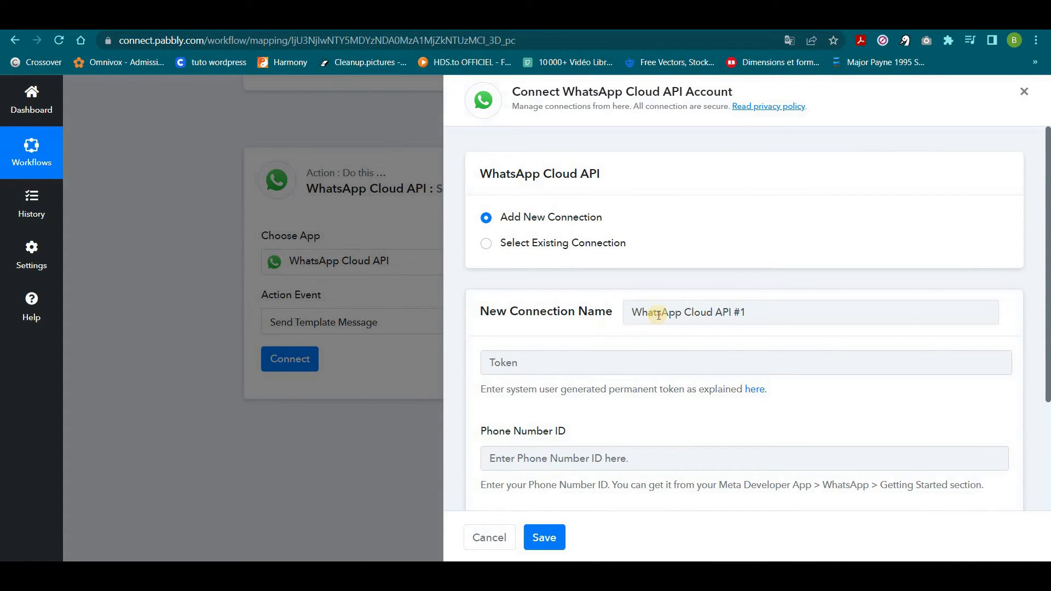
pyautogui.click(483, 246)
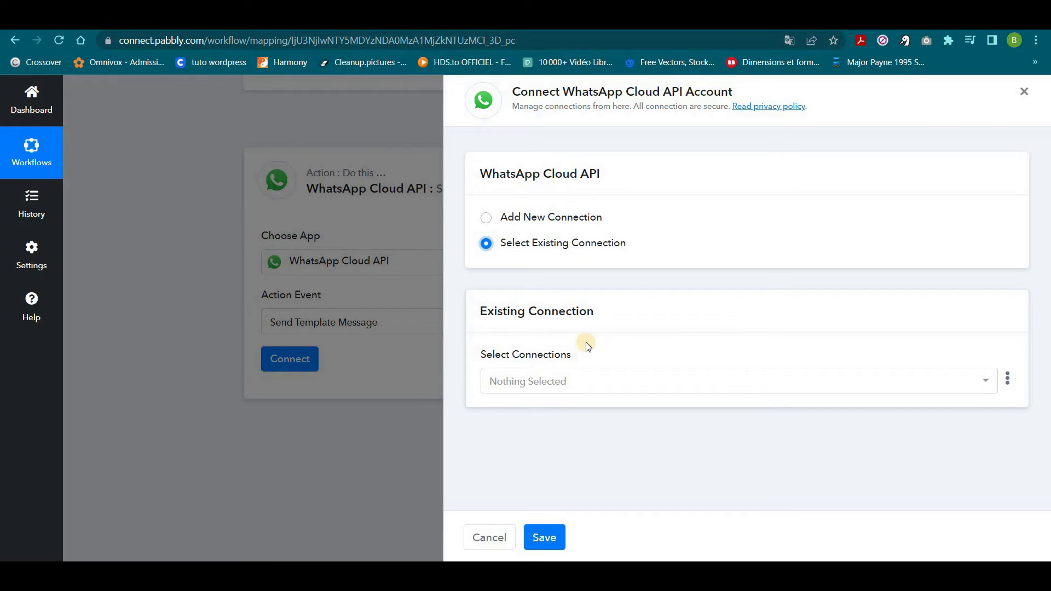
pyautogui.click(486, 220)
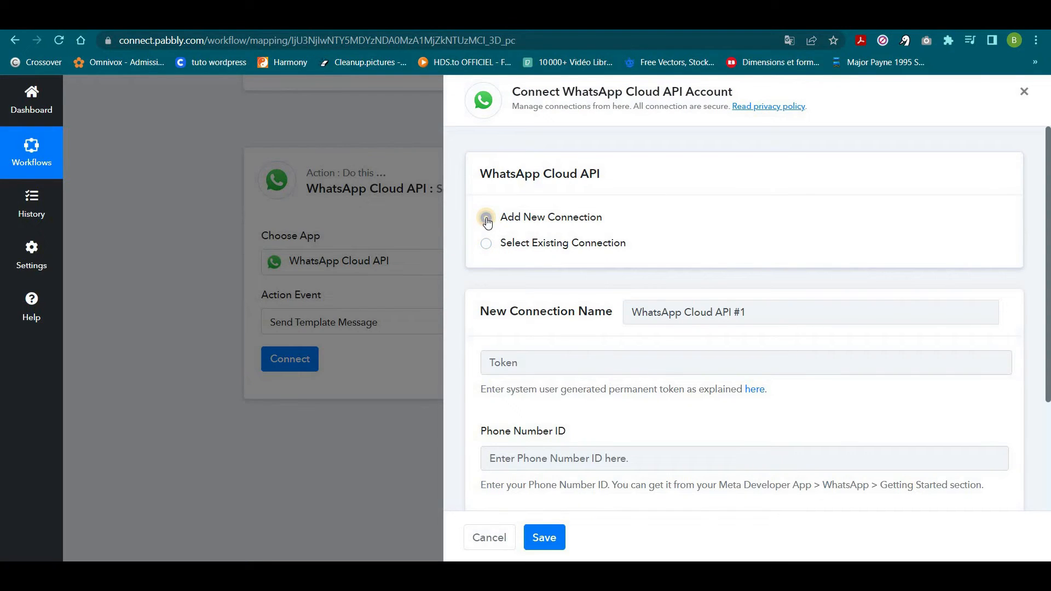
pyautogui.scroll(-3, 509, 219)
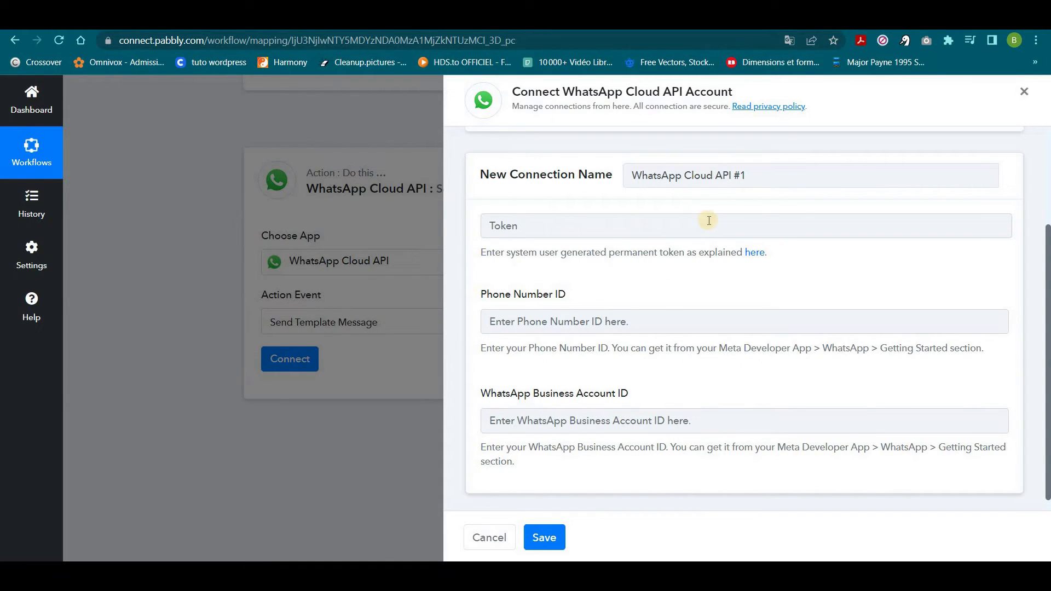
# Load developers.facebook.com in a new browser tab and go to the list of own developer apps
pyautogui.click(531, 17)
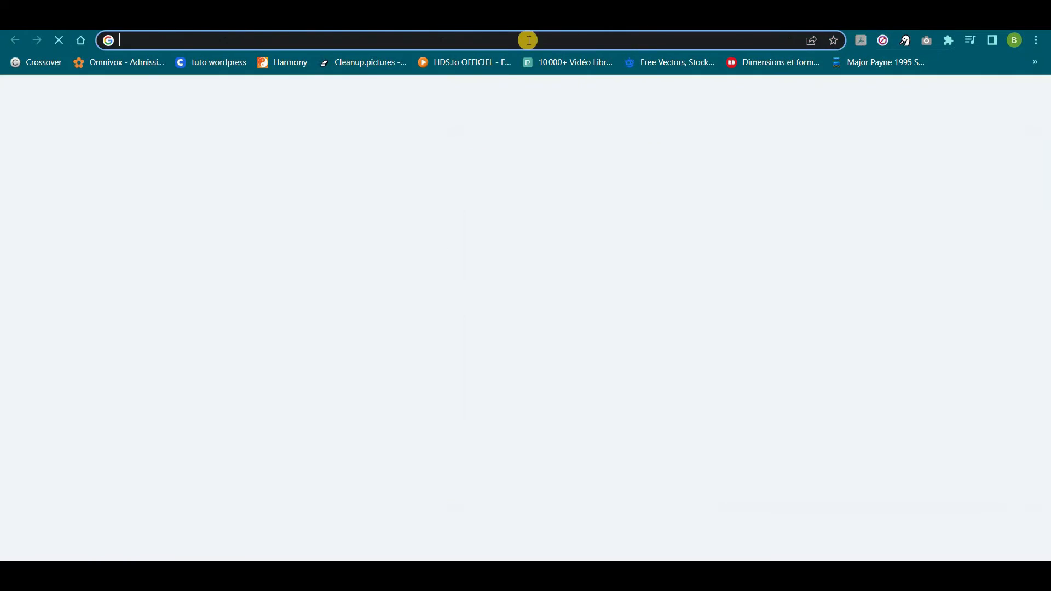
pyautogui.write('developers.facebook.com')
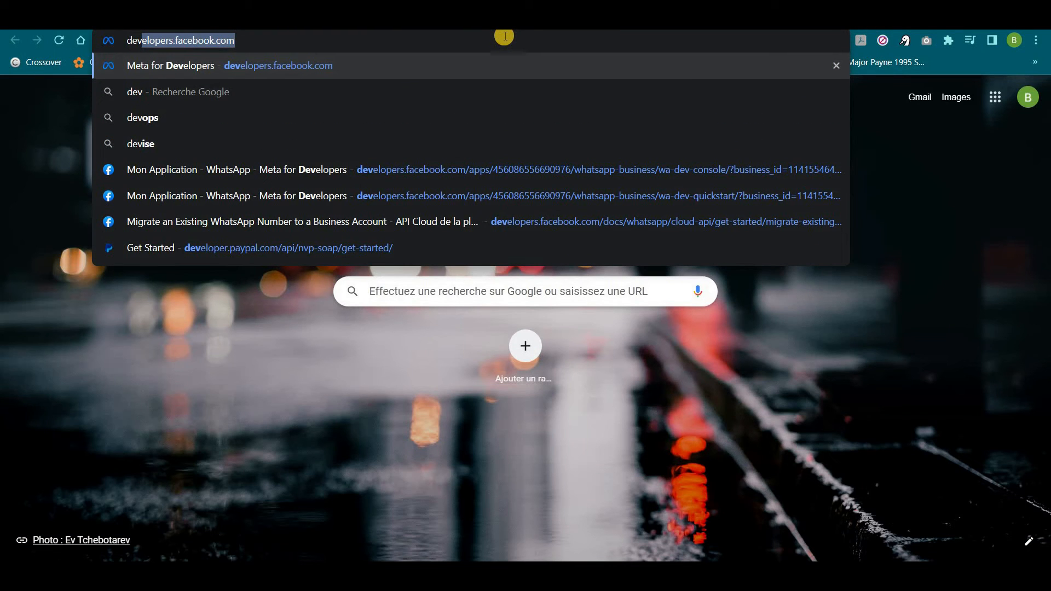
pyautogui.press('Return')
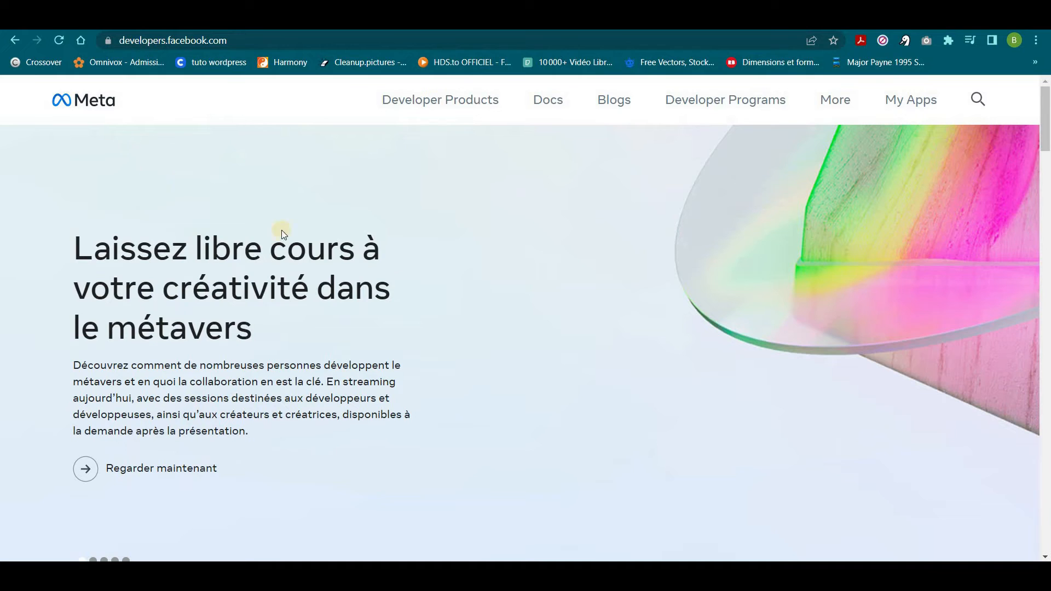
pyautogui.click(910, 103)
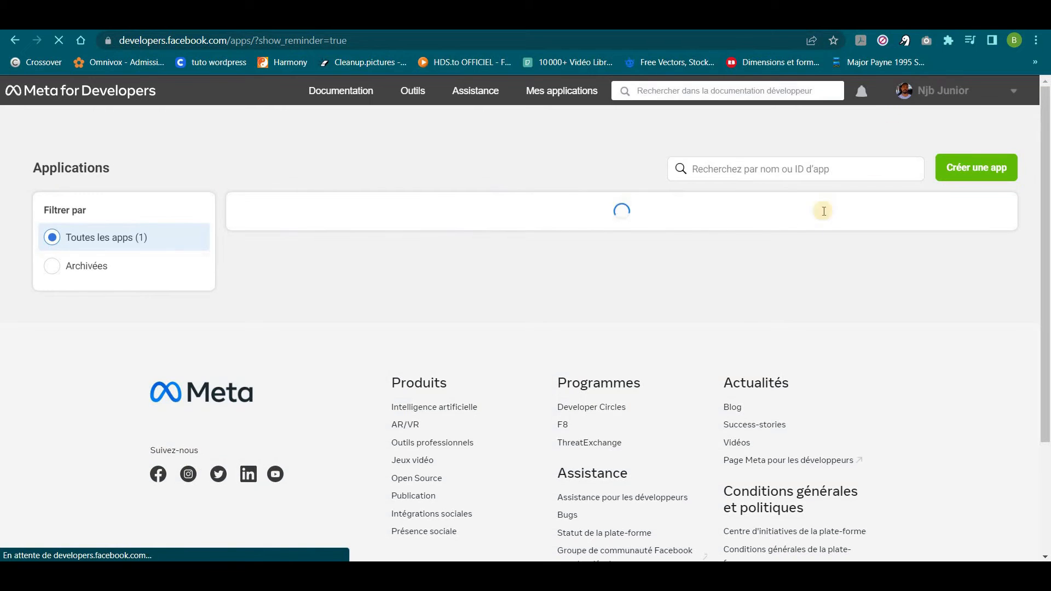
pyautogui.scroll(-2, 797, 263)
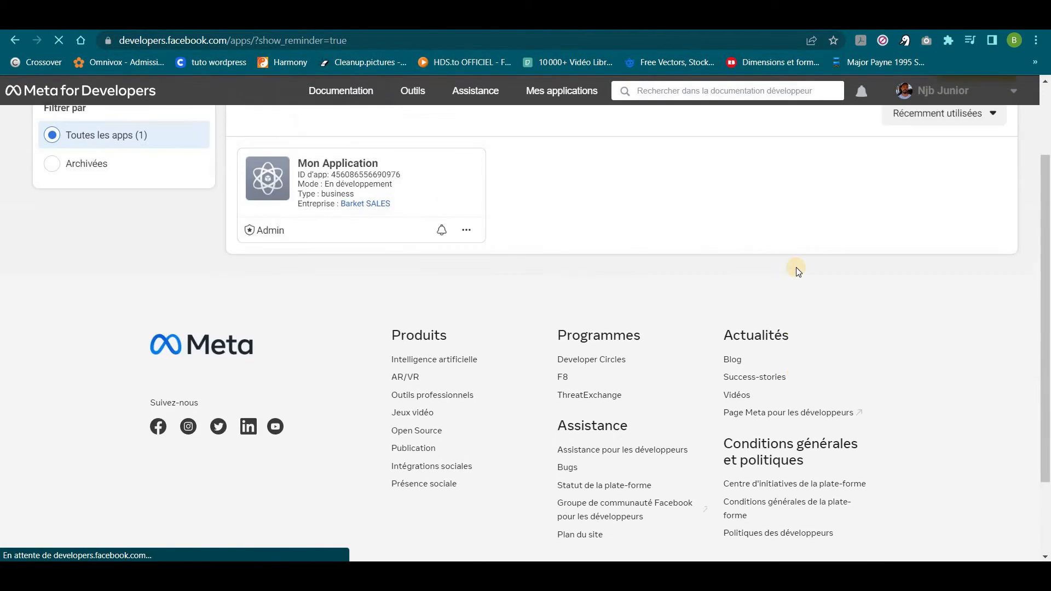
pyautogui.scroll(2, 795, 267)
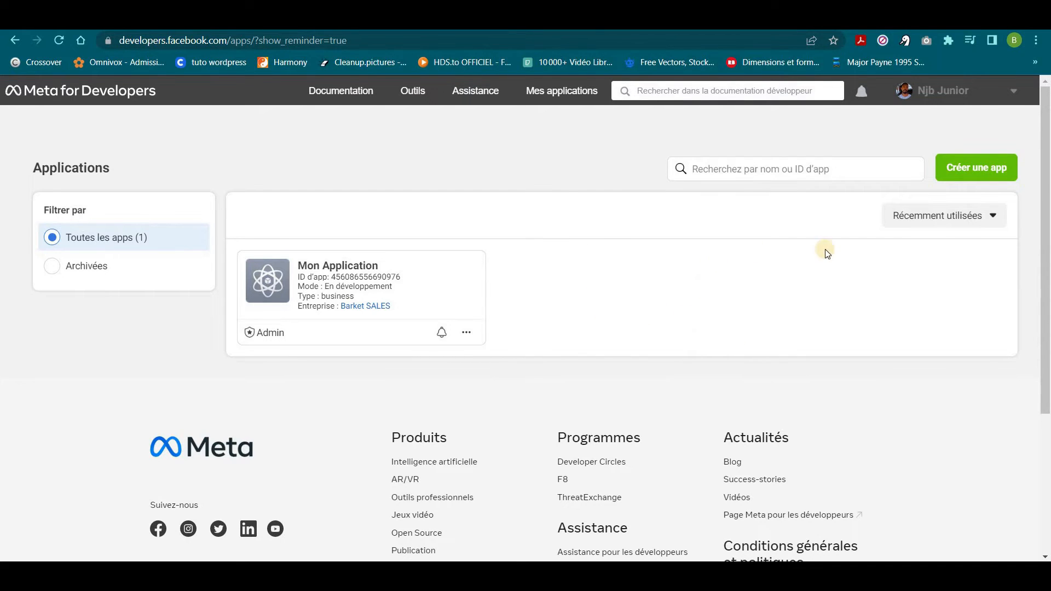
# Open Mon Application's WhatsApp API start page from its quick start and choose the test number as sender
pyautogui.click(327, 268)
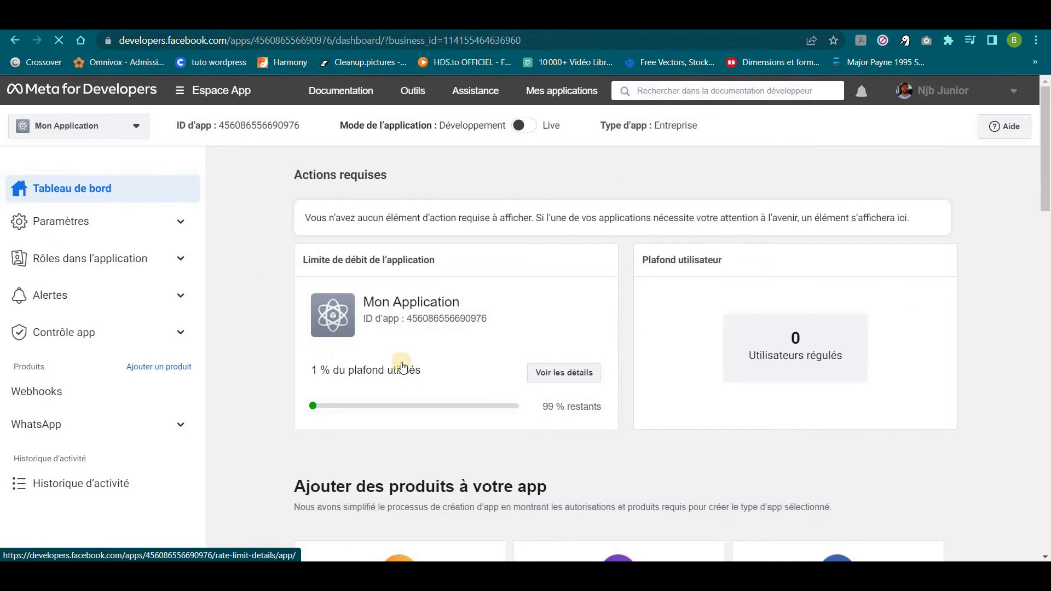
pyautogui.click(68, 427)
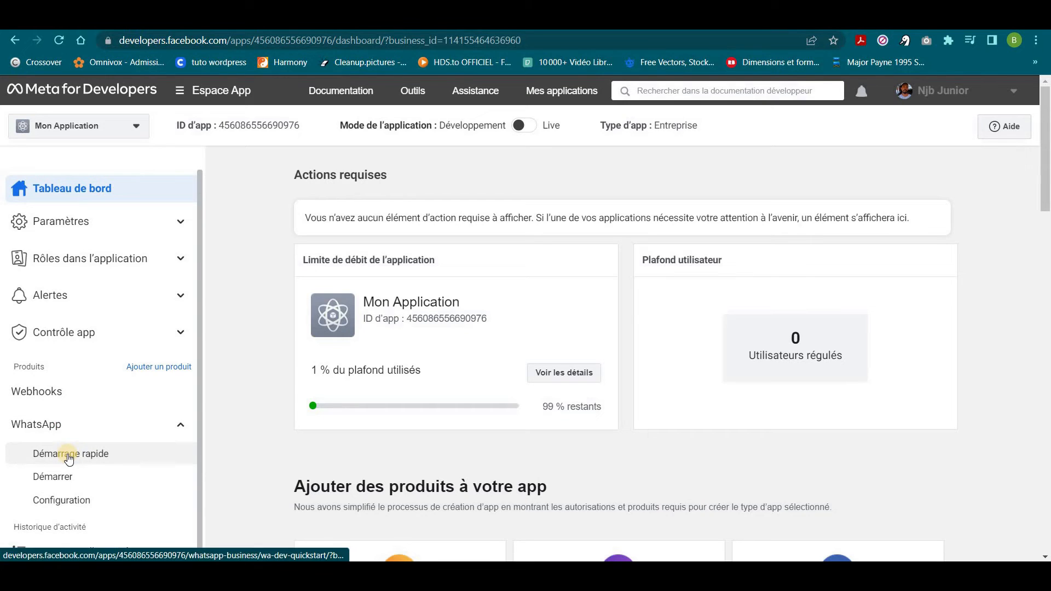
pyautogui.click(72, 455)
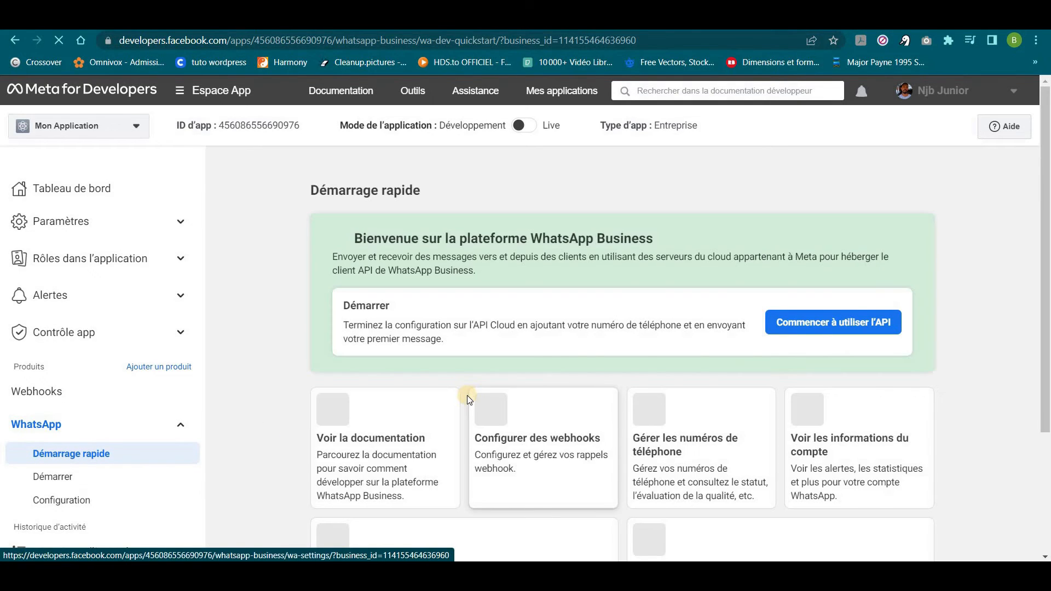
pyautogui.click(833, 324)
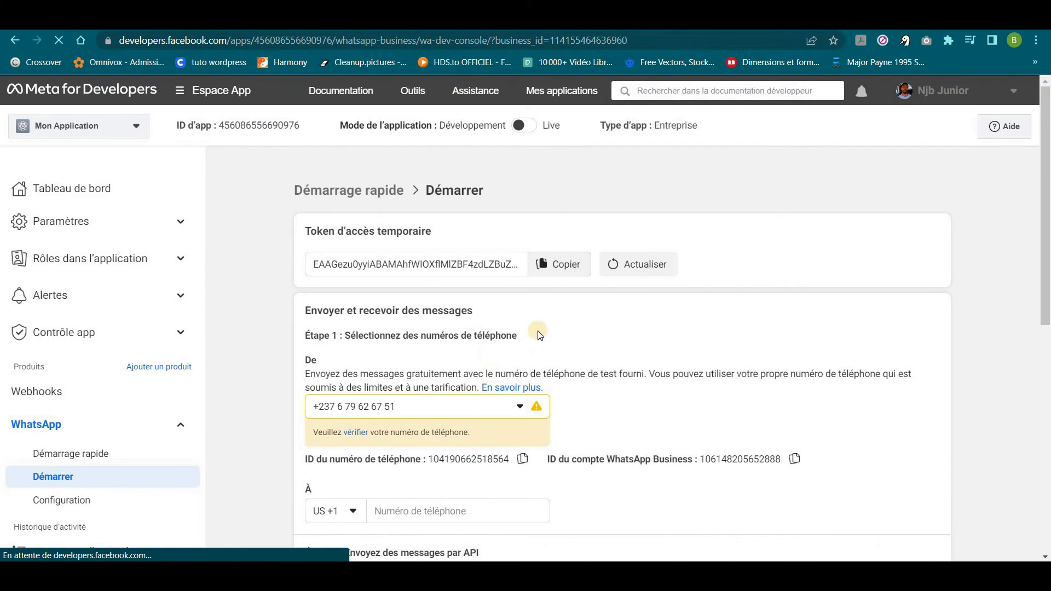
pyautogui.click(516, 406)
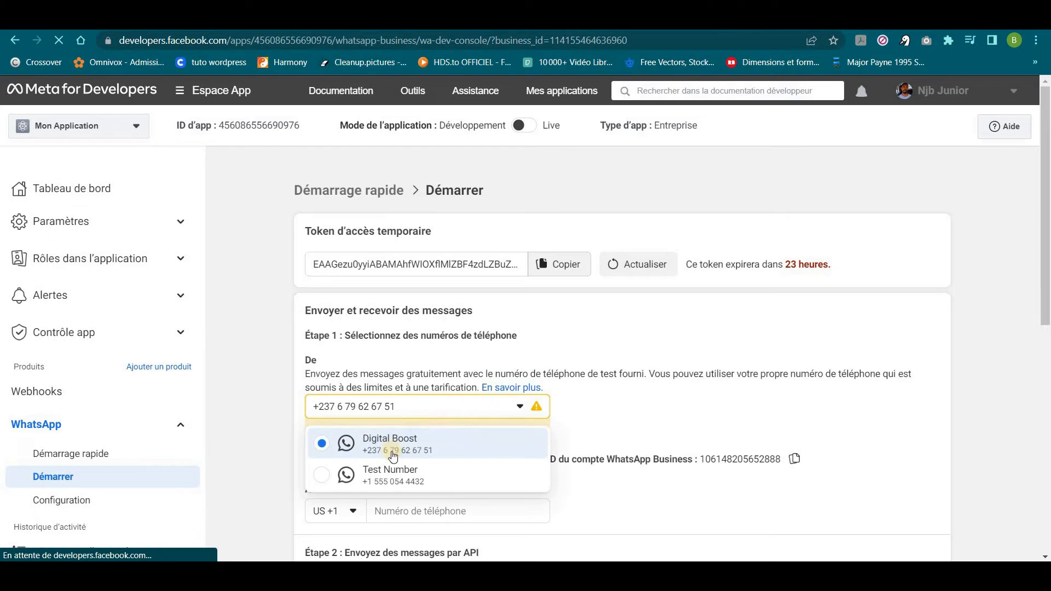
pyautogui.click(379, 472)
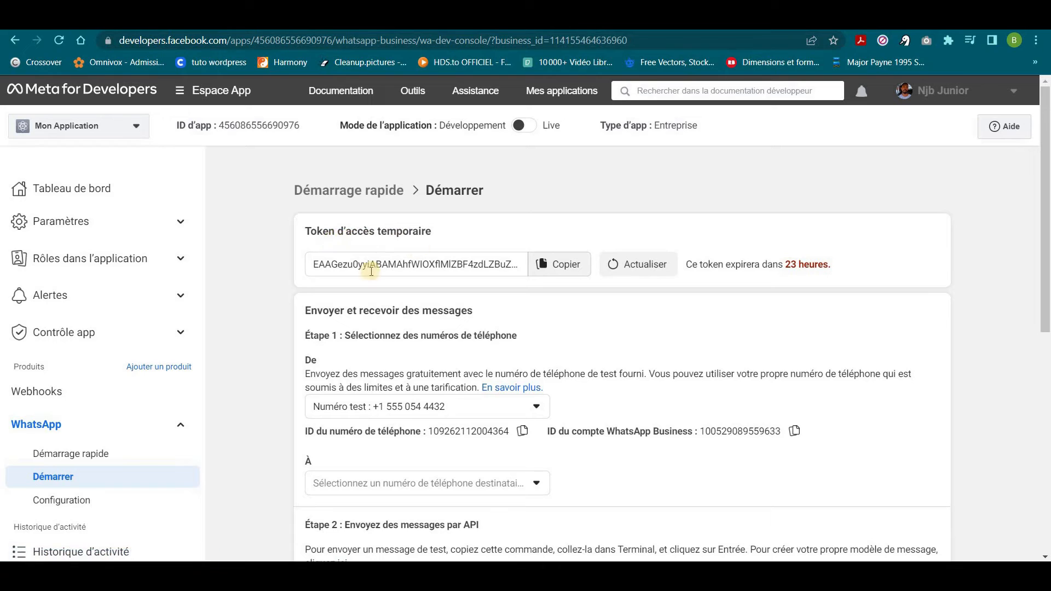
# Copy the temporary access token from Meta and paste it into the Token field of the Pabbly Connect connection
pyautogui.click(560, 264)
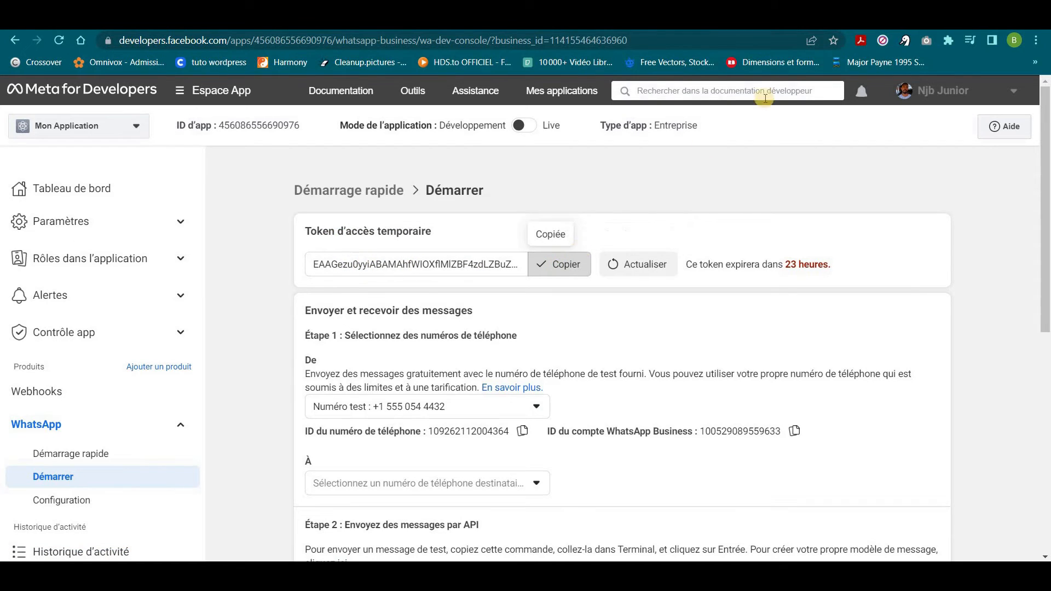
pyautogui.hotkey('ctrl', 'Tab')
pyautogui.click(574, 228)
pyautogui.hotkey('ctrl', 'v')
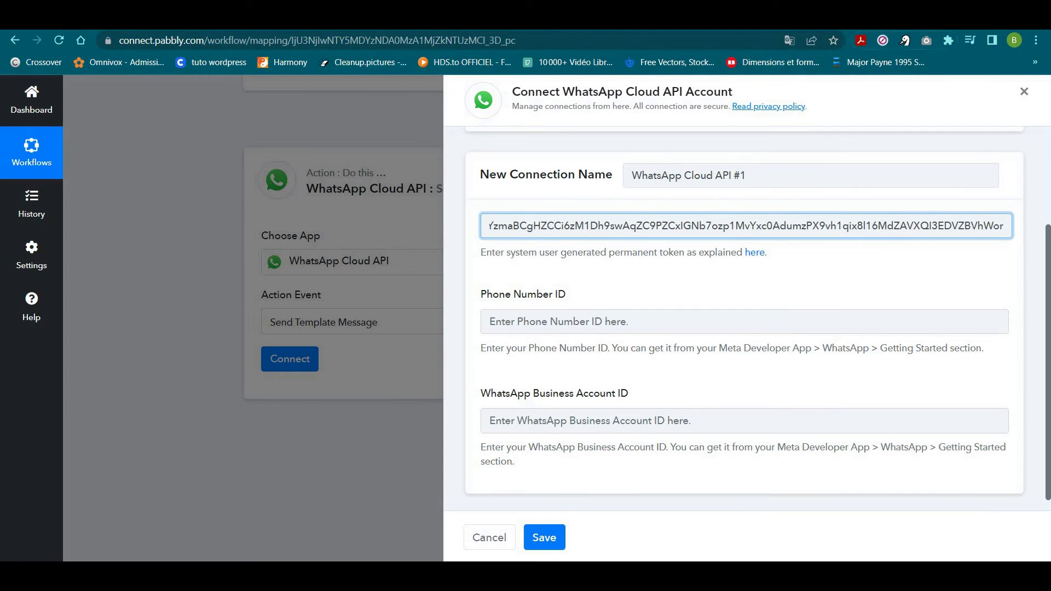
# Copy the test number's phone number ID from Meta into the Phone Number ID field of the Pabbly Connect connection
pyautogui.hotkey('ctrl', 'shift', 'Tab')
pyautogui.scroll(-1, 567, 251)
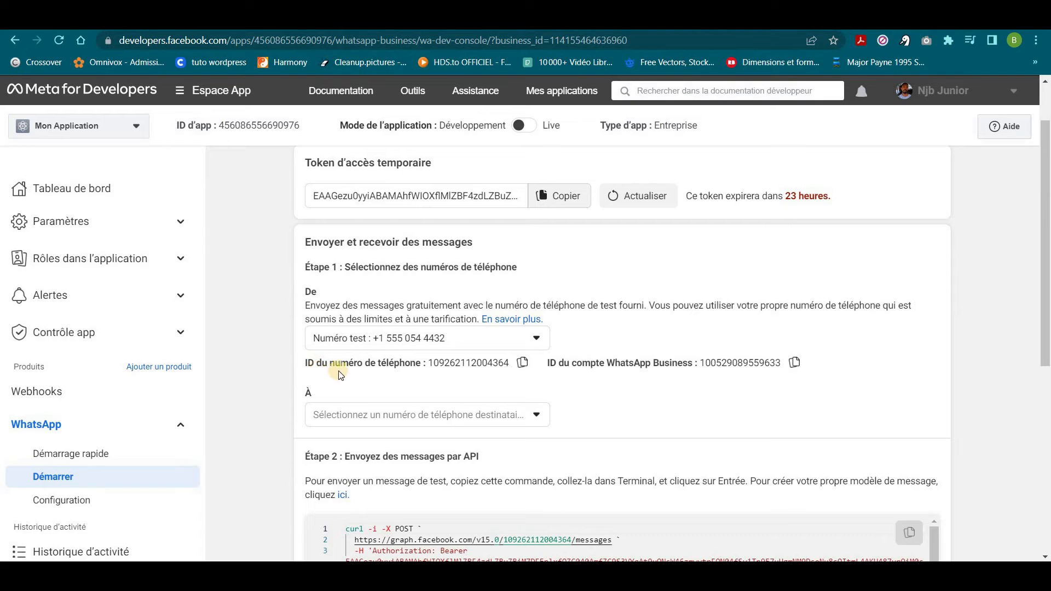
pyautogui.click(522, 363)
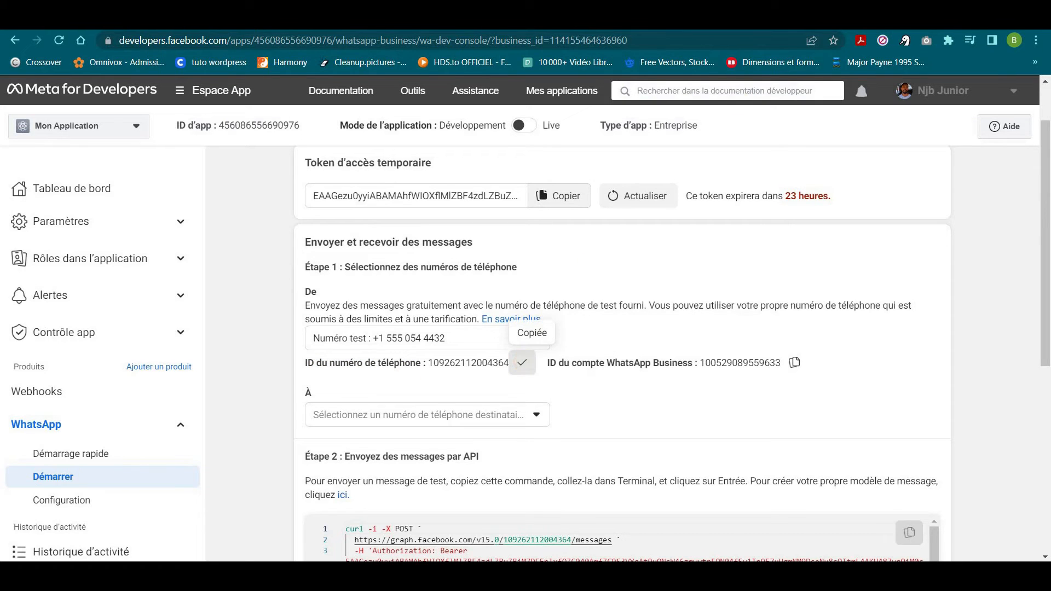
pyautogui.hotkey('ctrl', 'Tab')
pyautogui.click(562, 323)
pyautogui.hotkey('ctrl', 'v')
# Copy the WhatsApp Business Account ID from Meta into the Pabbly Connect connection and save the connection
pyautogui.hotkey('ctrl', 'shift', 'Tab')
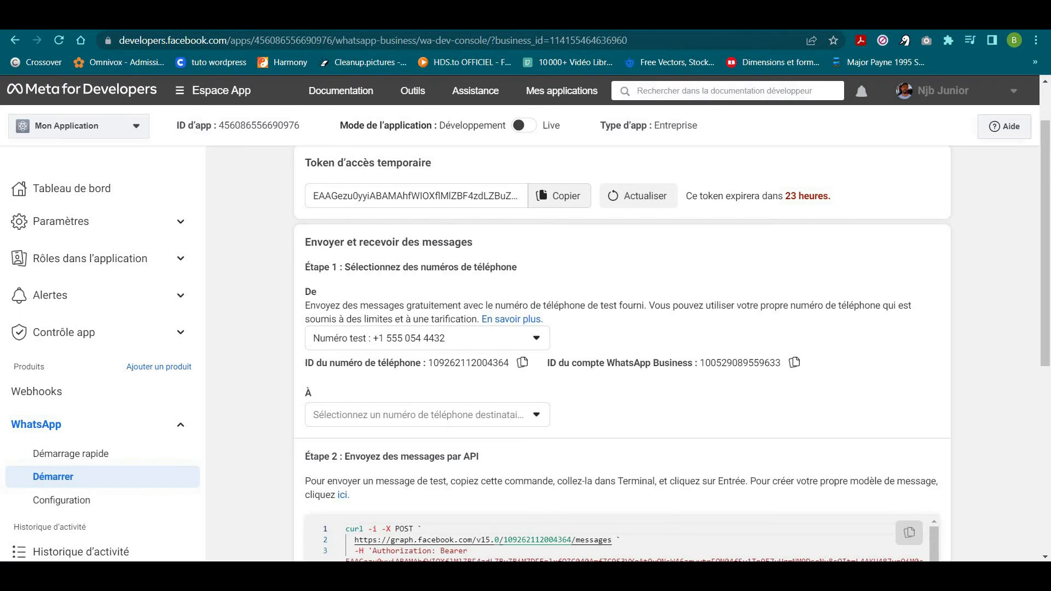
pyautogui.click(791, 361)
pyautogui.hotkey('ctrl', 'Tab')
pyautogui.click(572, 419)
pyautogui.hotkey('ctrl', 'v')
pyautogui.scroll(-1, 734, 398)
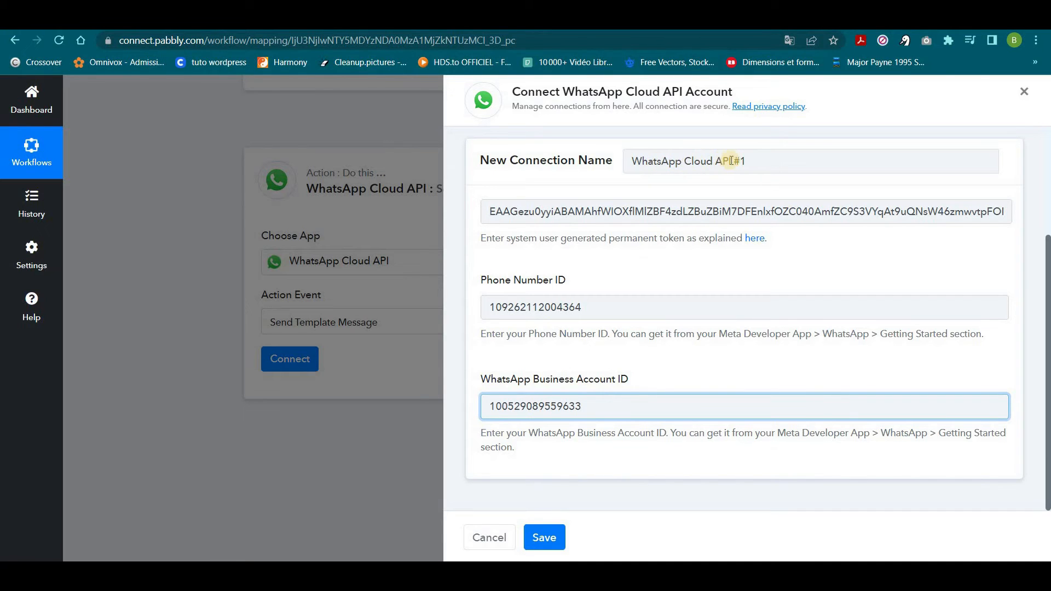
pyautogui.click(544, 539)
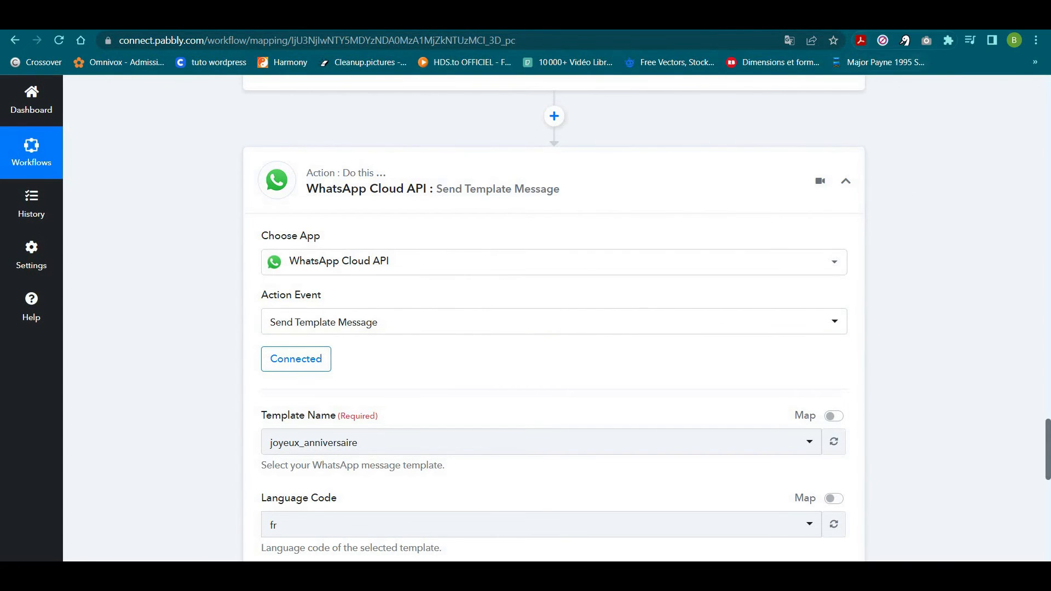
# Open the WhatsApp message template list from Meta's API start page and examine the templates' review status
pyautogui.click(843, 19)
pyautogui.scroll(-3, 391, 306)
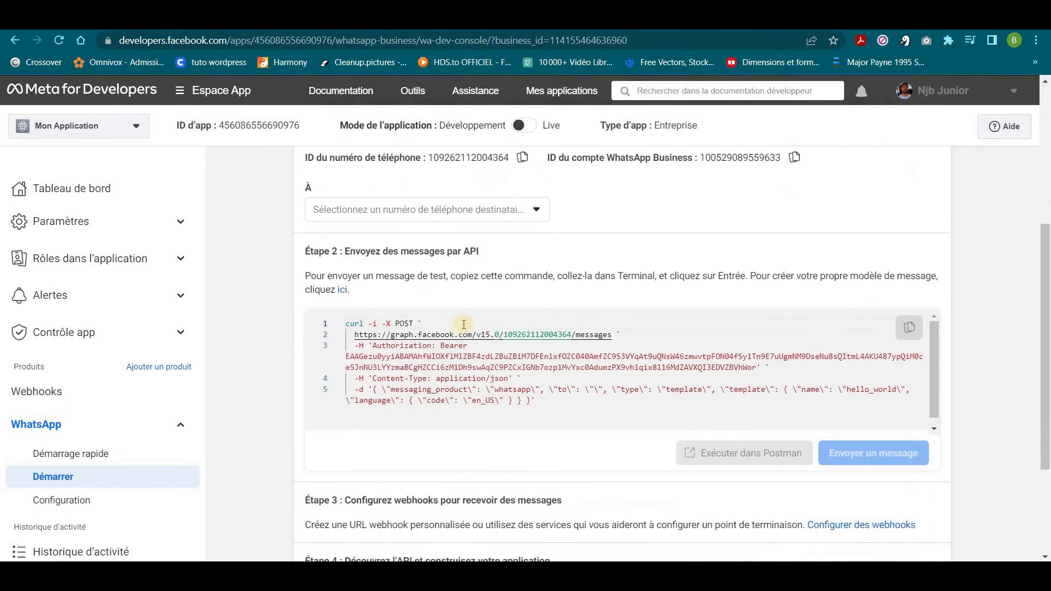
pyautogui.scroll(1, 392, 305)
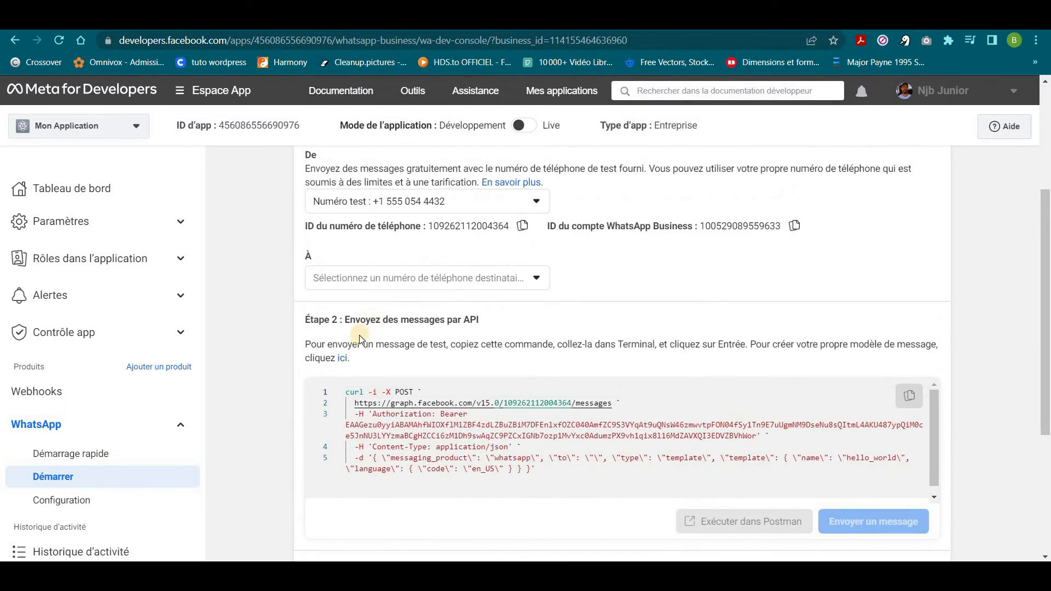
pyautogui.click(343, 361)
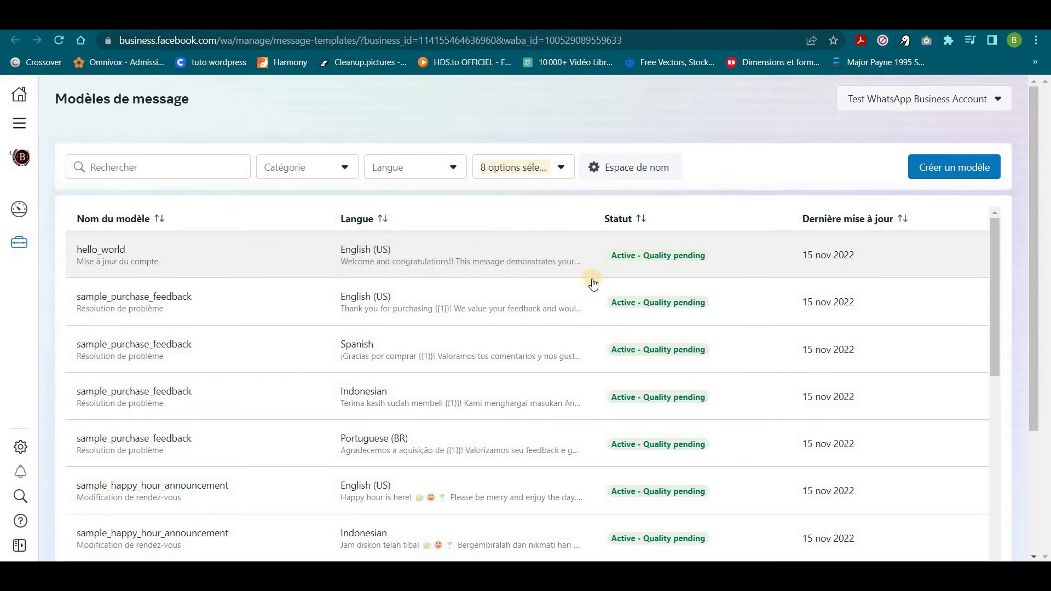
pyautogui.scroll(-9, 592, 283)
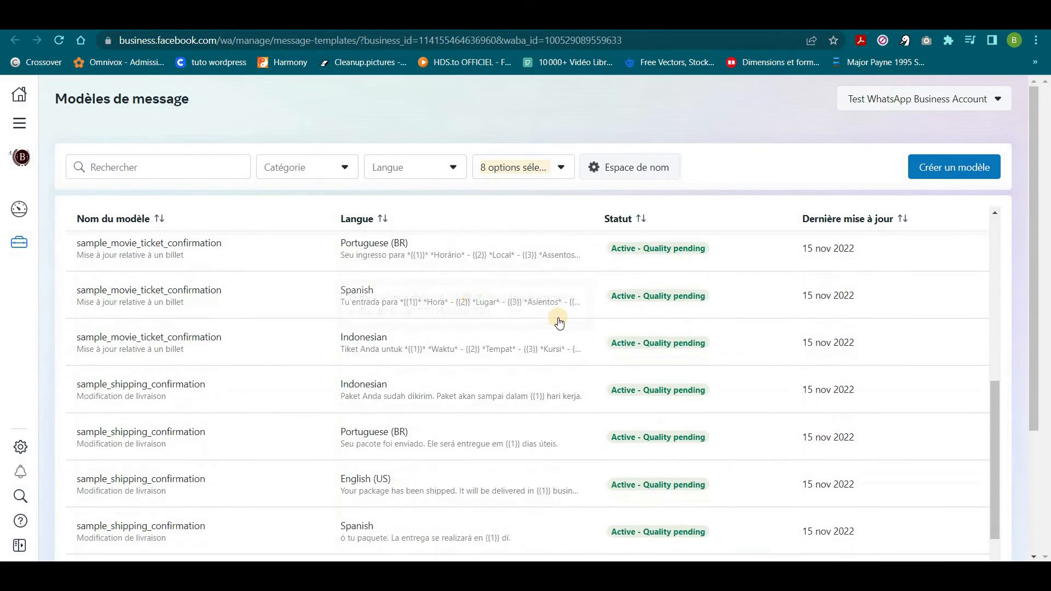
pyautogui.scroll(-6, 557, 317)
pyautogui.scroll(-3, 903, 399)
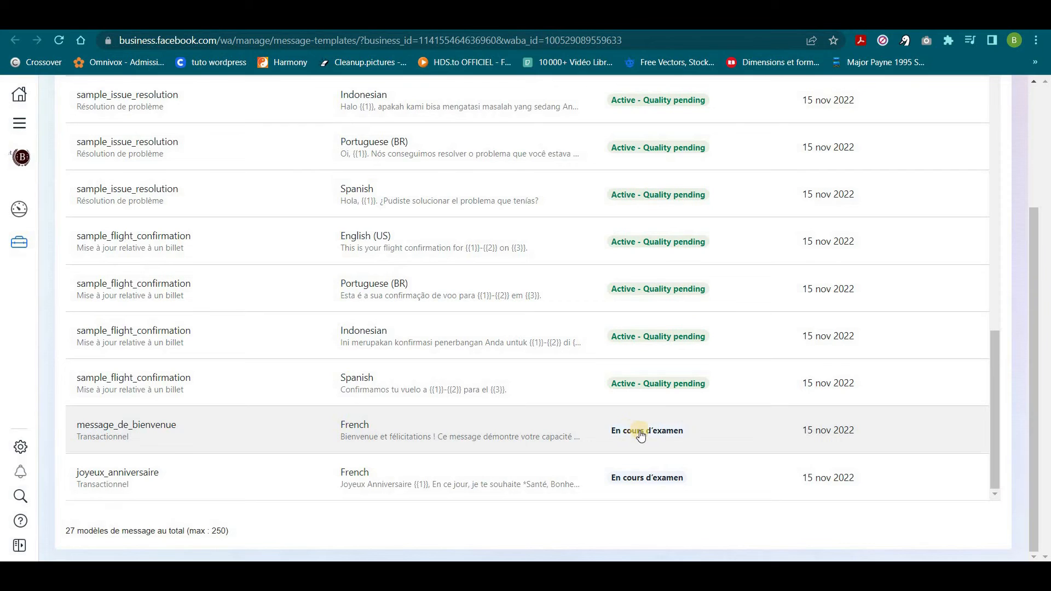
pyautogui.moveTo(641, 435)
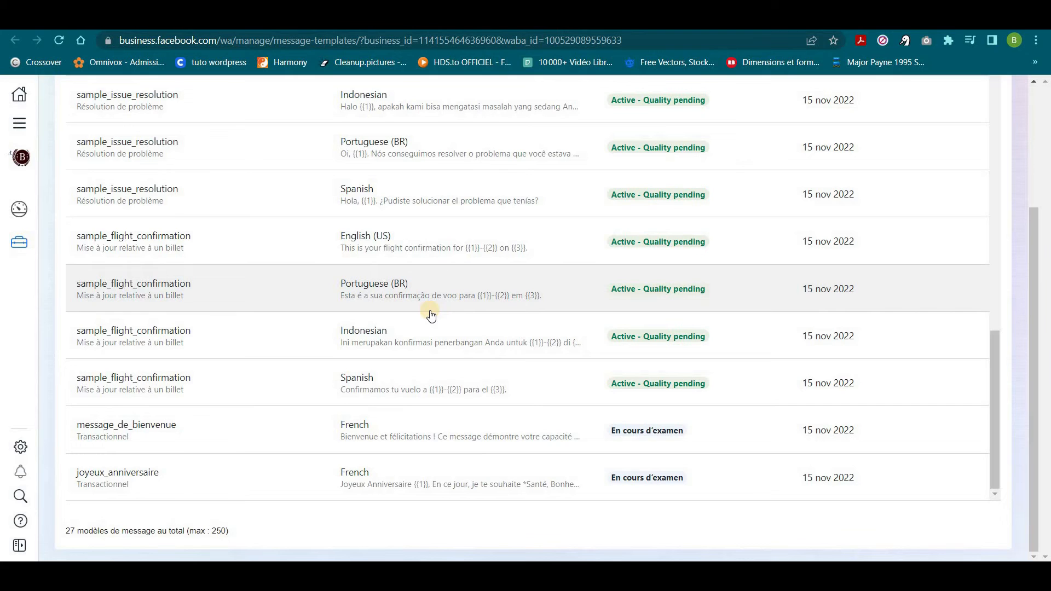
# Open the English (US) sample_issue_resolution template and examine its title, body text and preview
pyautogui.scroll(2, 383, 301)
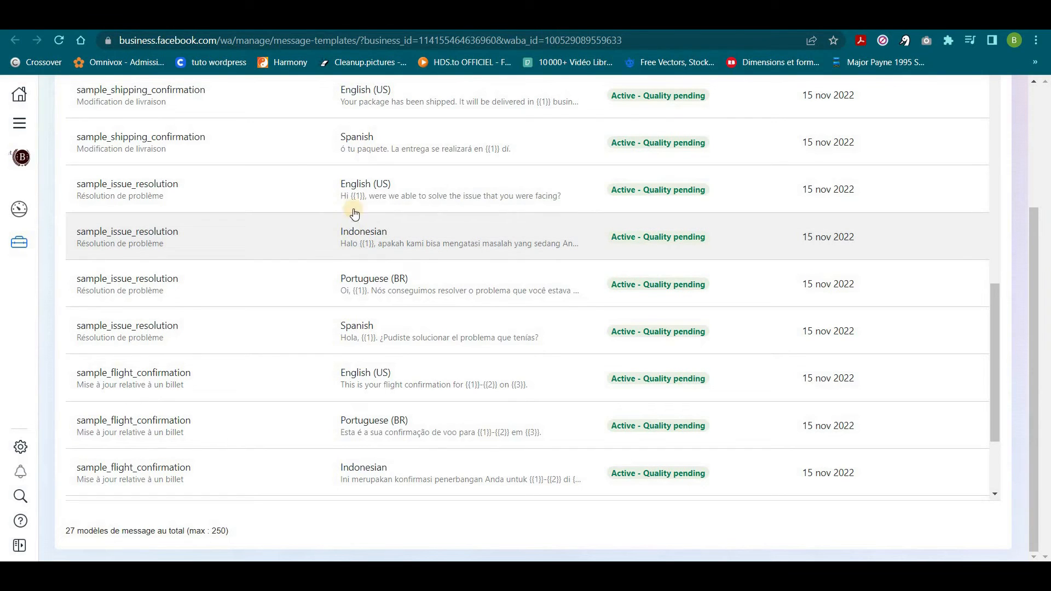
pyautogui.click(390, 183)
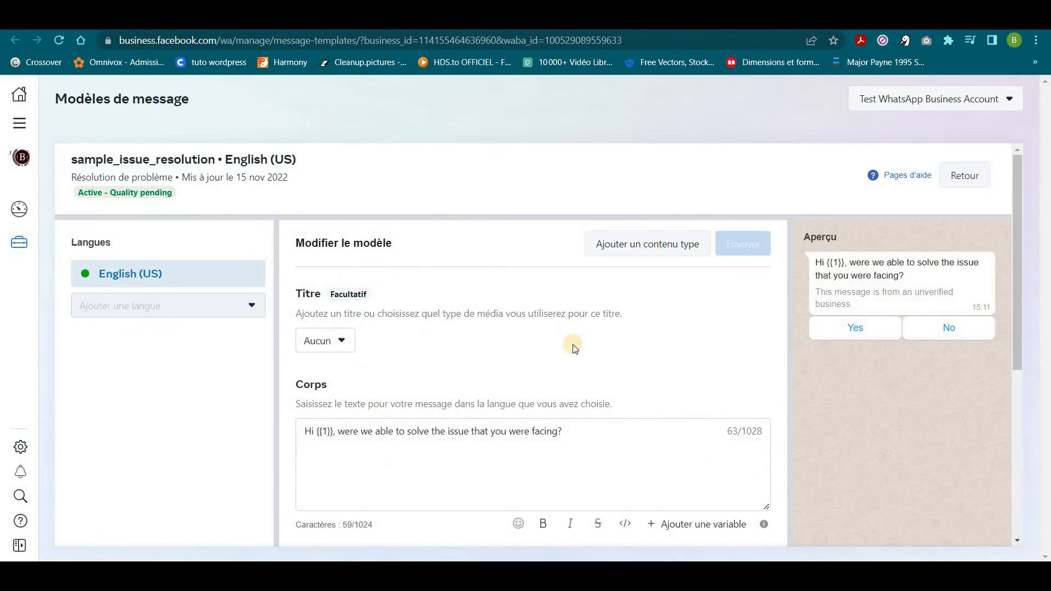
pyautogui.scroll(-2, 469, 353)
pyautogui.scroll(1, 411, 326)
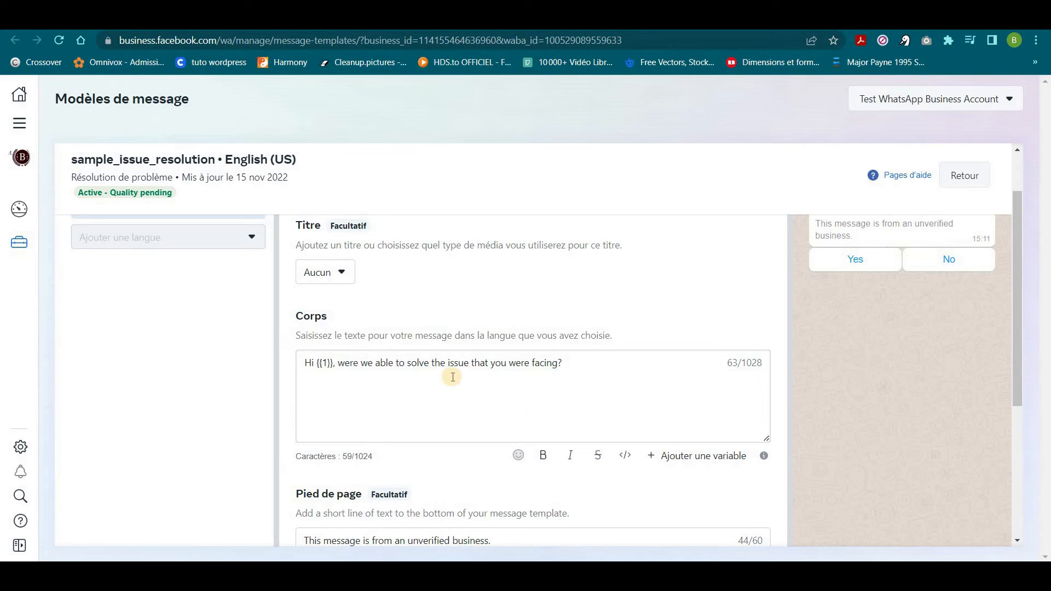
pyautogui.scroll(1, 873, 402)
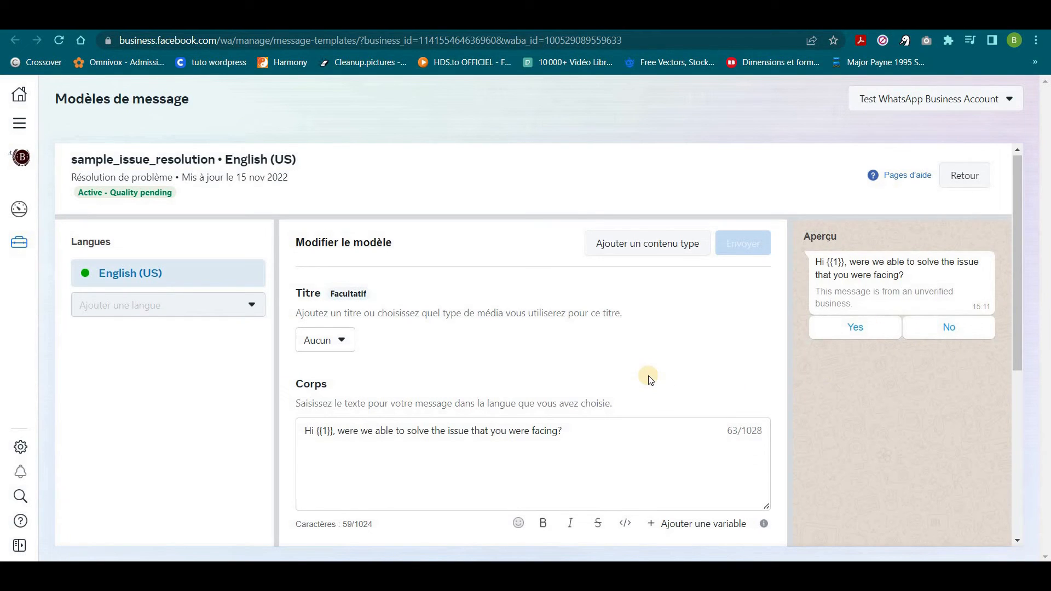
# Examine the footer text and quick-reply buttons of the sample_issue_resolution template and return to the template list
pyautogui.scroll(-6, 649, 379)
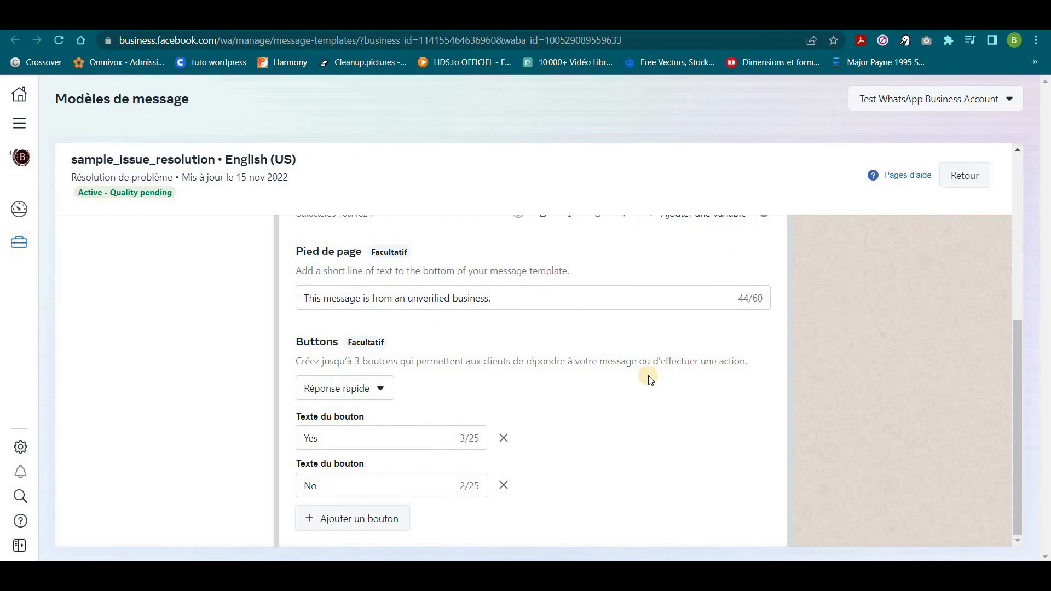
pyautogui.scroll(6, 648, 380)
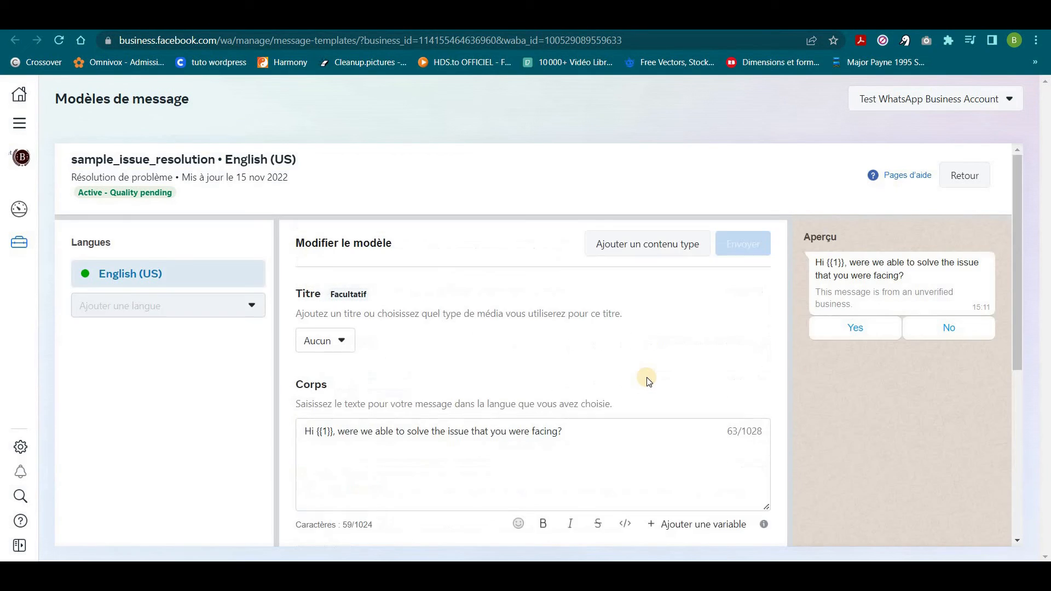
pyautogui.click(954, 180)
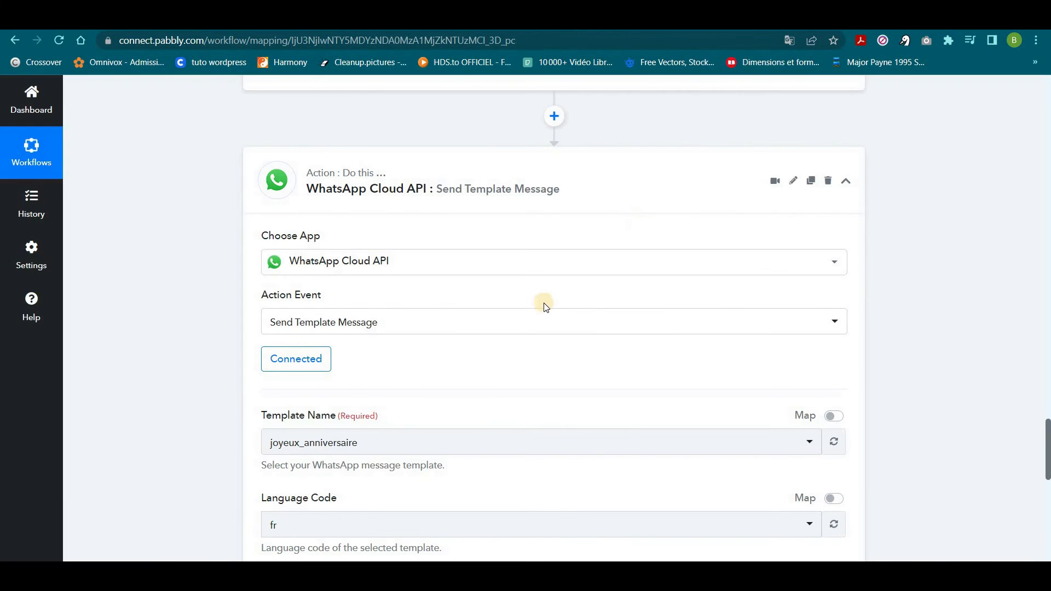
# Switch to Pabbly Connect, review the WhatsApp action's template, recipient and body fields, and open the Template Name choices
pyautogui.scroll(-2, 535, 303)
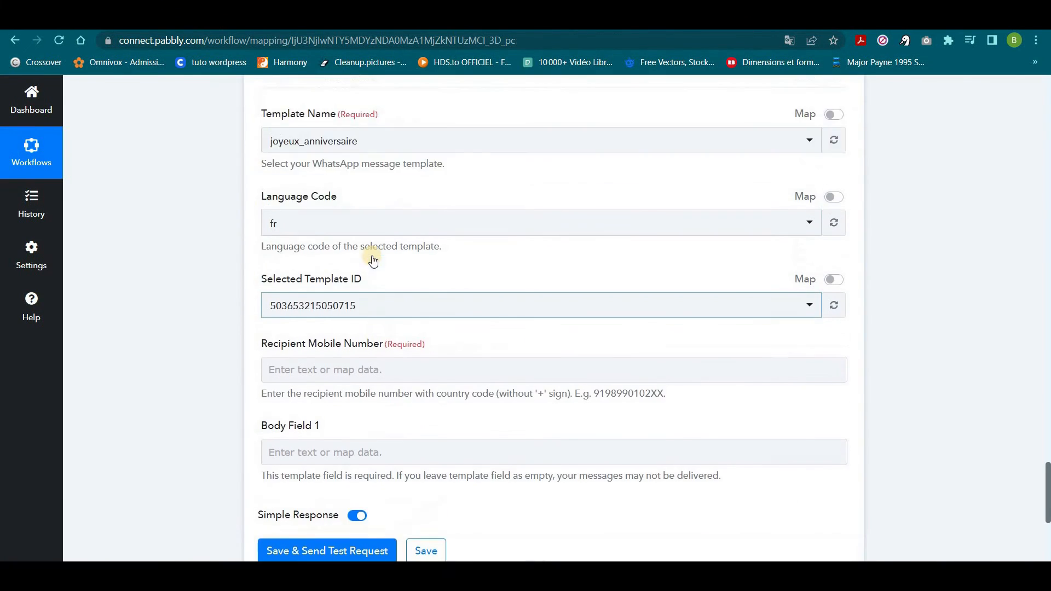
pyautogui.scroll(2, 370, 324)
pyautogui.scroll(-3, 363, 307)
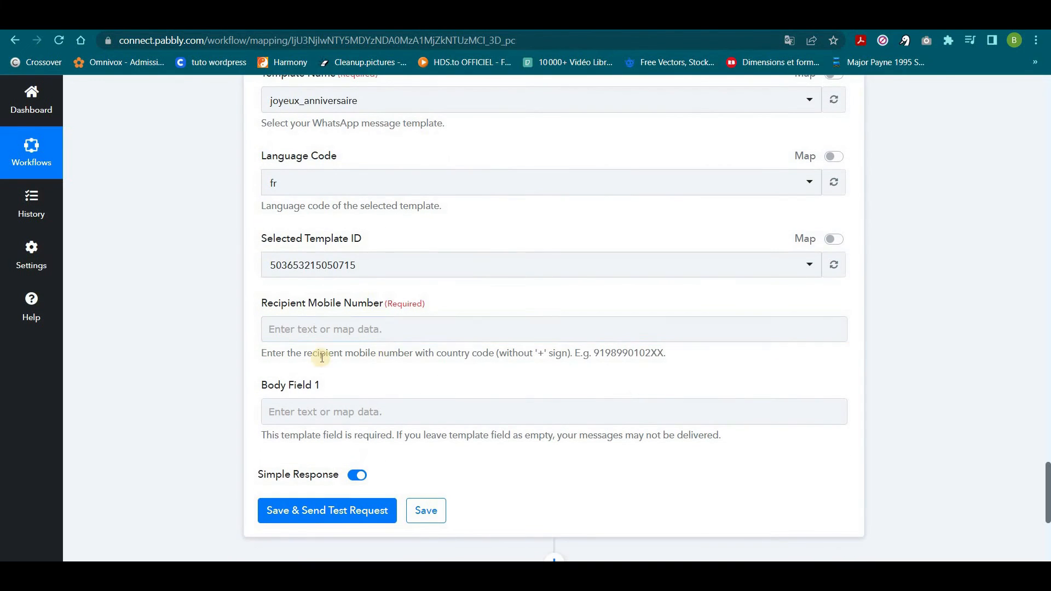
pyautogui.scroll(3, 362, 318)
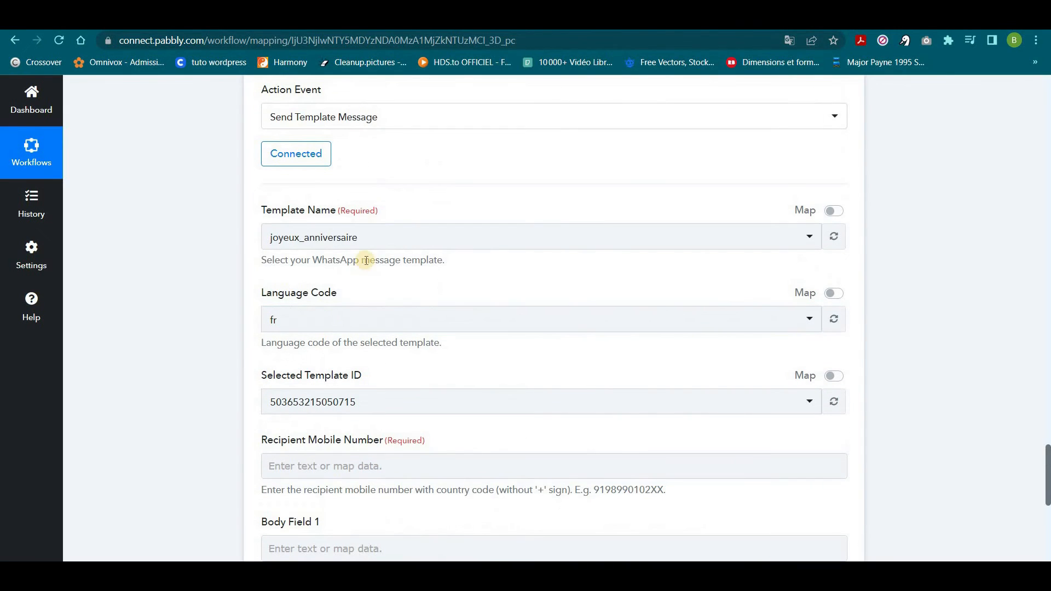
pyautogui.scroll(2, 363, 260)
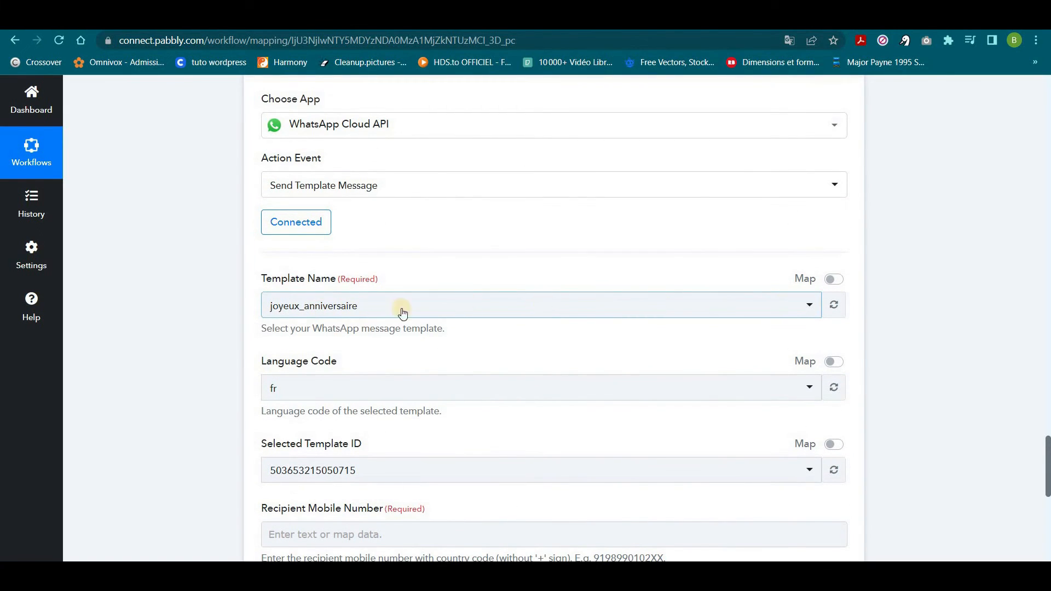
pyautogui.click(429, 309)
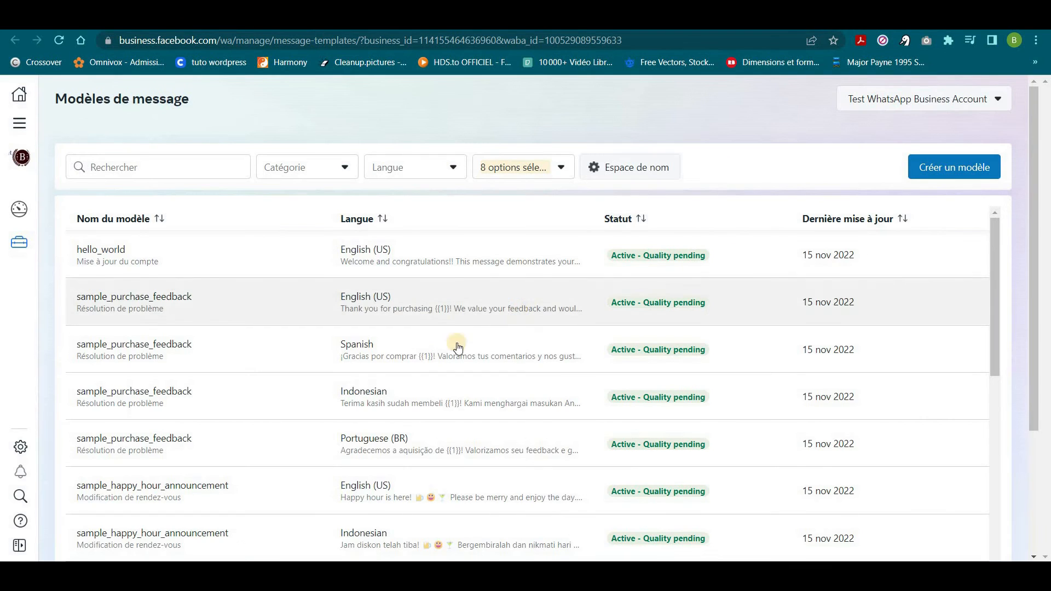
# Switch to Meta's message template list, find the English (US) sample_issue_resolution template and open it
pyautogui.scroll(-5, 232, 363)
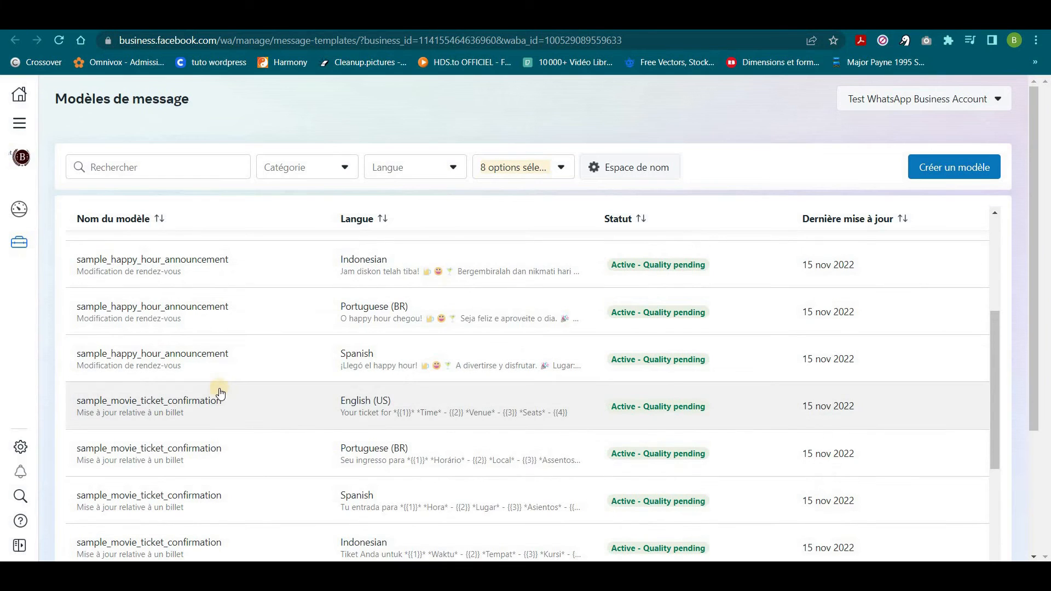
pyautogui.scroll(-1, 215, 401)
pyautogui.scroll(4, 211, 401)
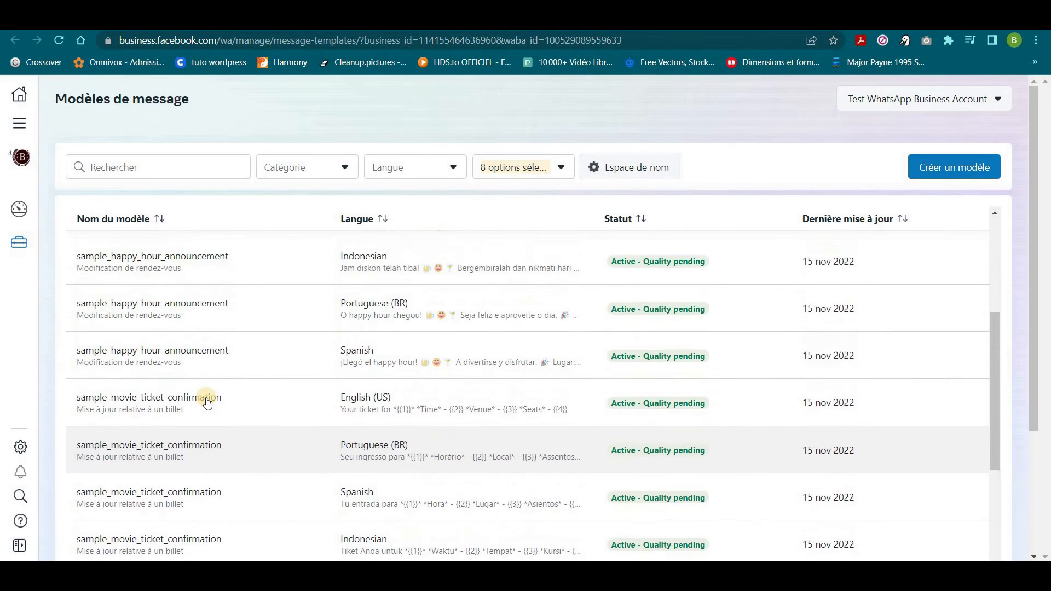
pyautogui.scroll(2, 188, 388)
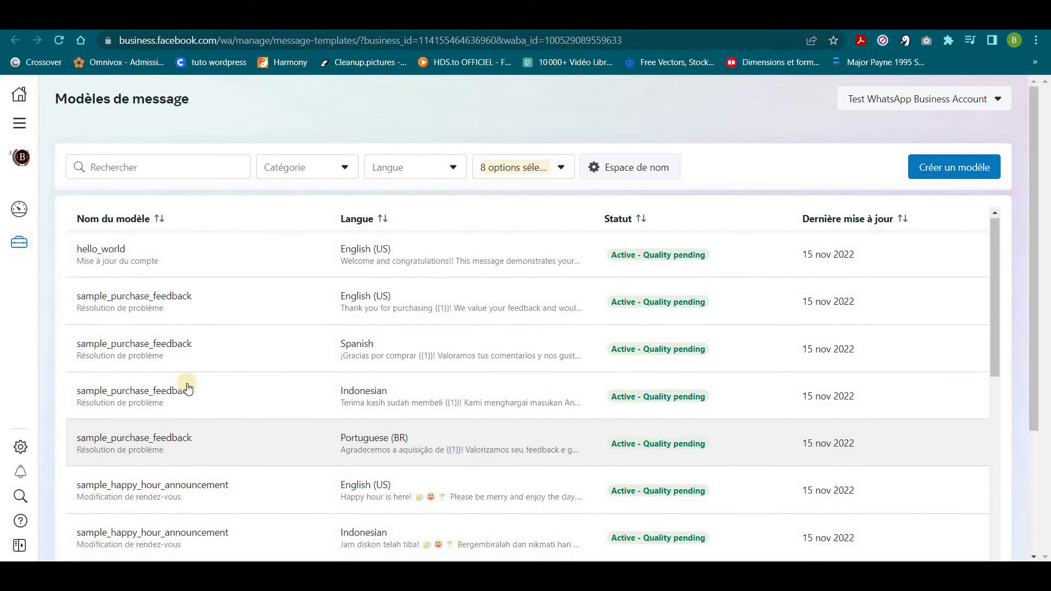
pyautogui.scroll(-6, 186, 387)
pyautogui.scroll(-6, 188, 388)
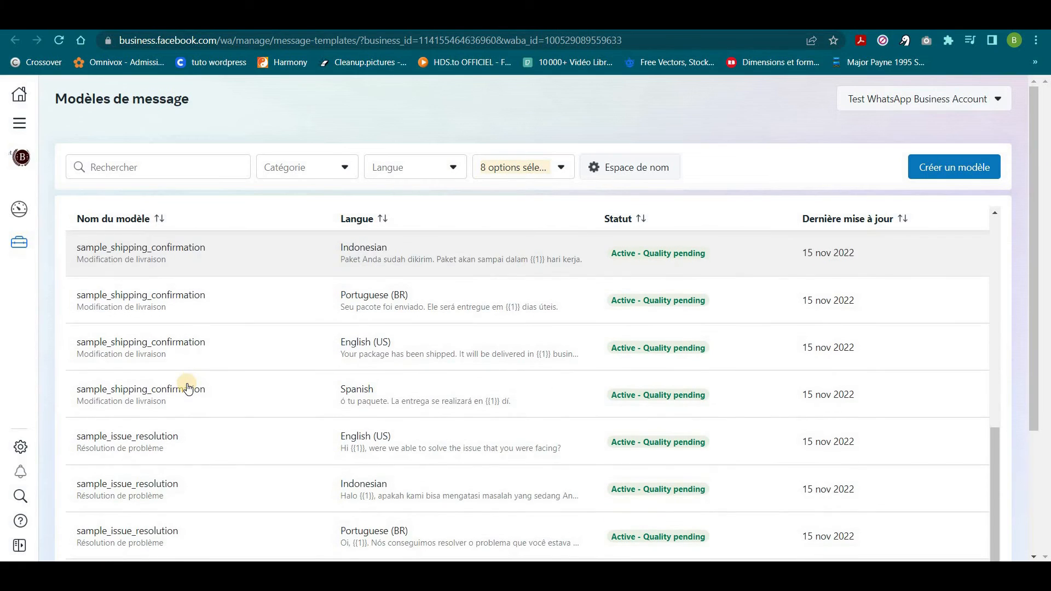
pyautogui.scroll(-2, 188, 388)
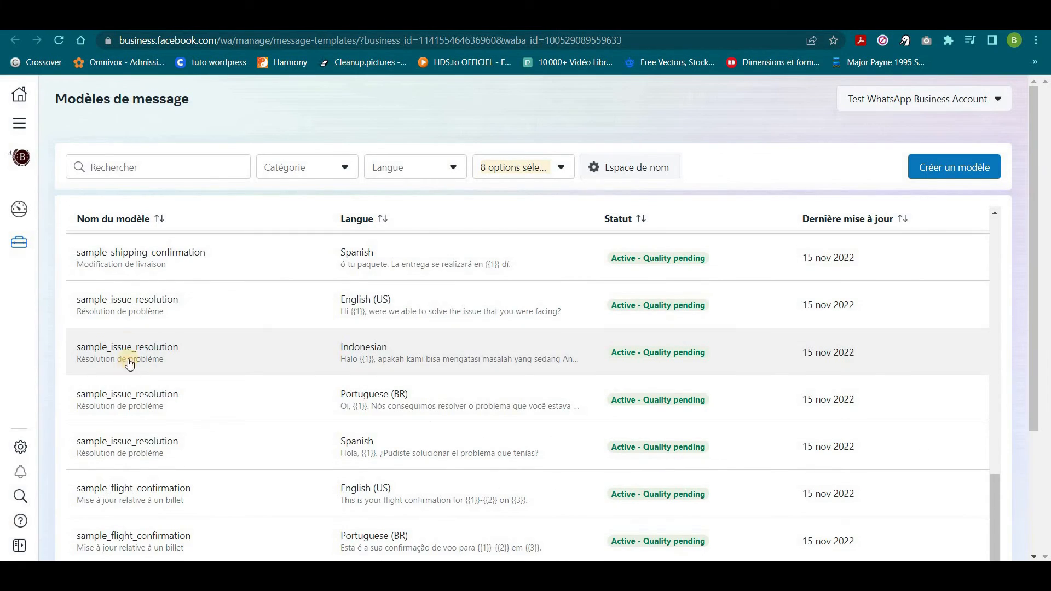
pyautogui.moveTo(79, 304); pyautogui.dragTo(180, 307)
pyautogui.click(179, 306)
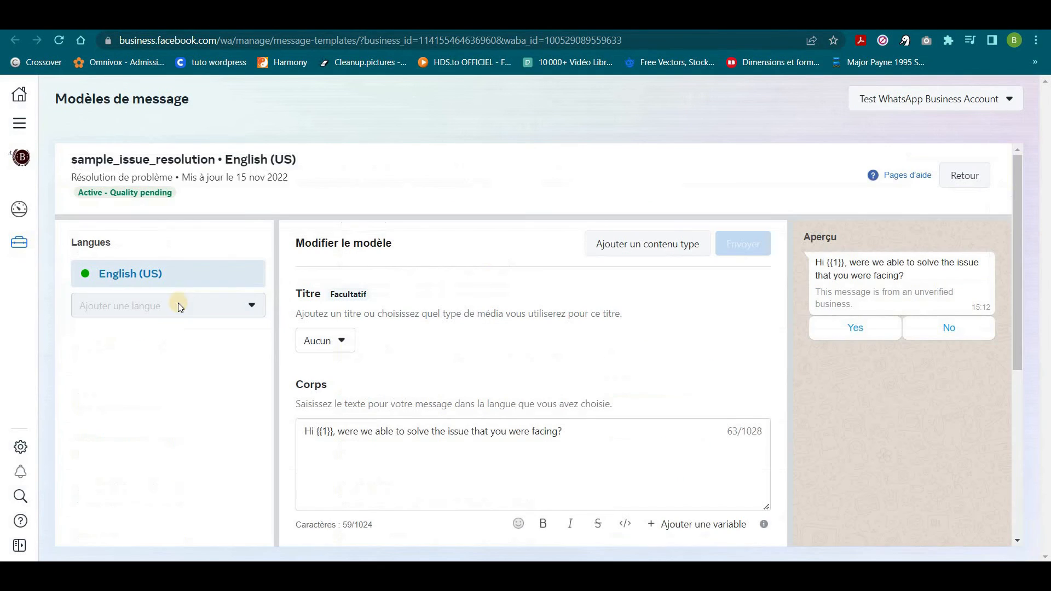
# Copy the template name sample_issue_resolution from the template's heading and return to Pabbly Connect
pyautogui.moveTo(71, 159); pyautogui.dragTo(219, 162)
pyautogui.rightClick(192, 155)
pyautogui.click(219, 168)
pyautogui.hotkey('ctrl', 'Tab')
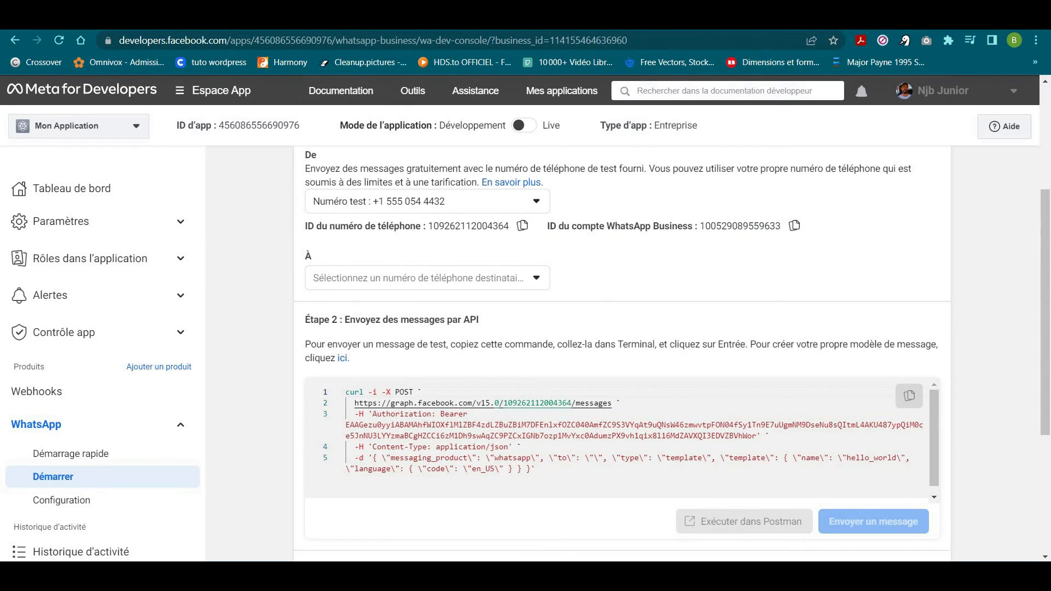
pyautogui.click(739, 19)
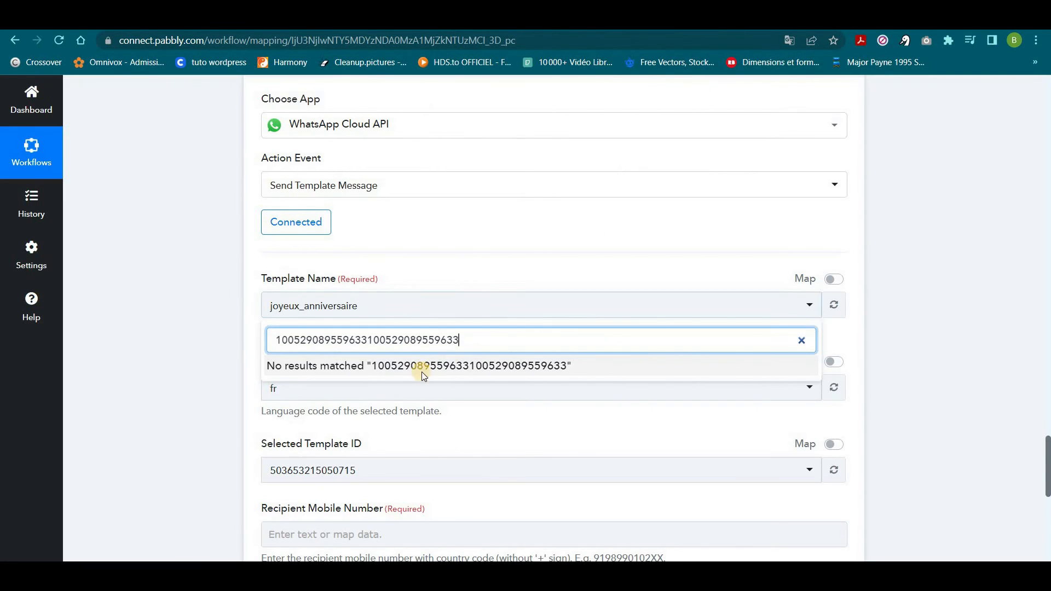
# Search the Template Name choices for the copied name and select the first sample_issue_resolution entry
pyautogui.moveTo(462, 340); pyautogui.dragTo(228, 332)
pyautogui.click(224, 327)
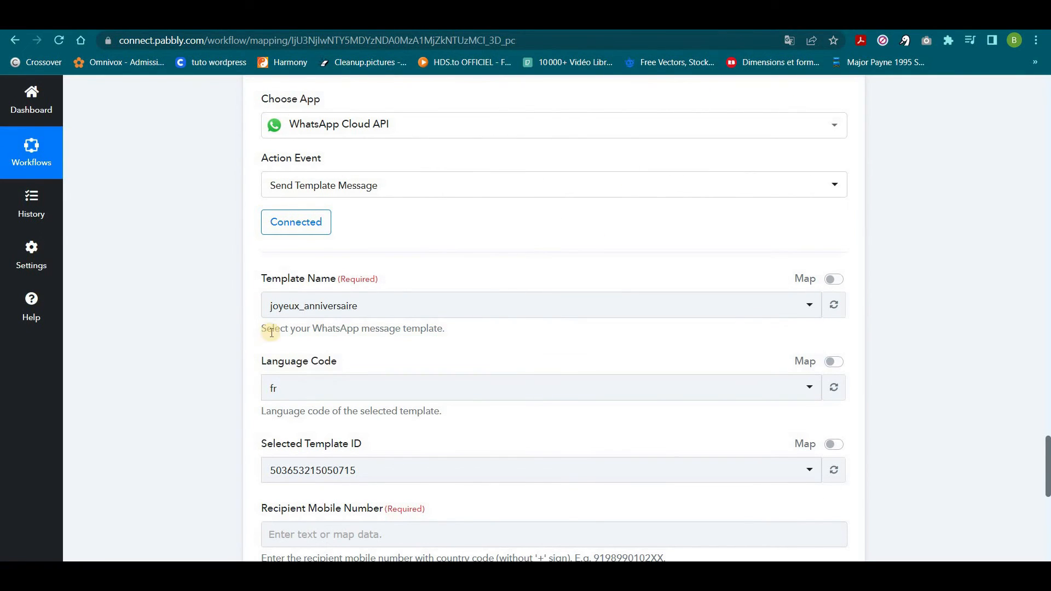
pyautogui.click(375, 301)
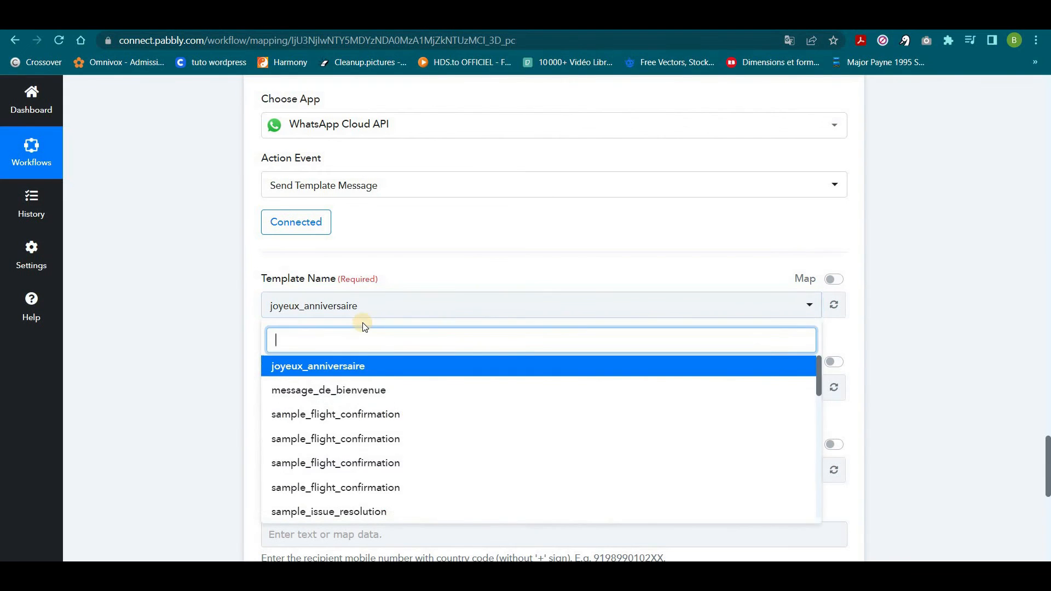
pyautogui.hotkey('ctrl', 'v')
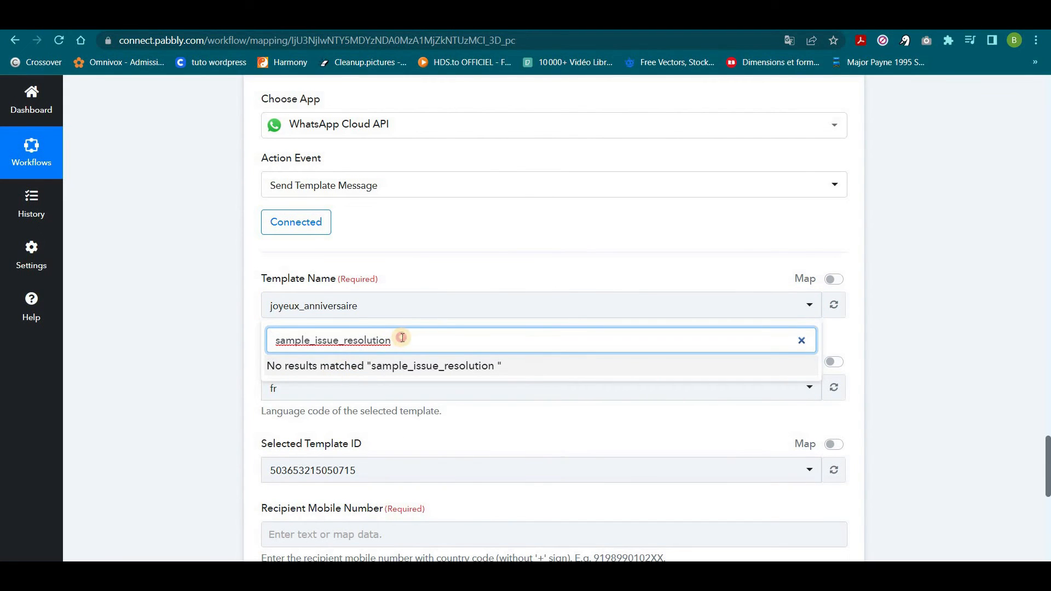
pyautogui.press('BackSpace')
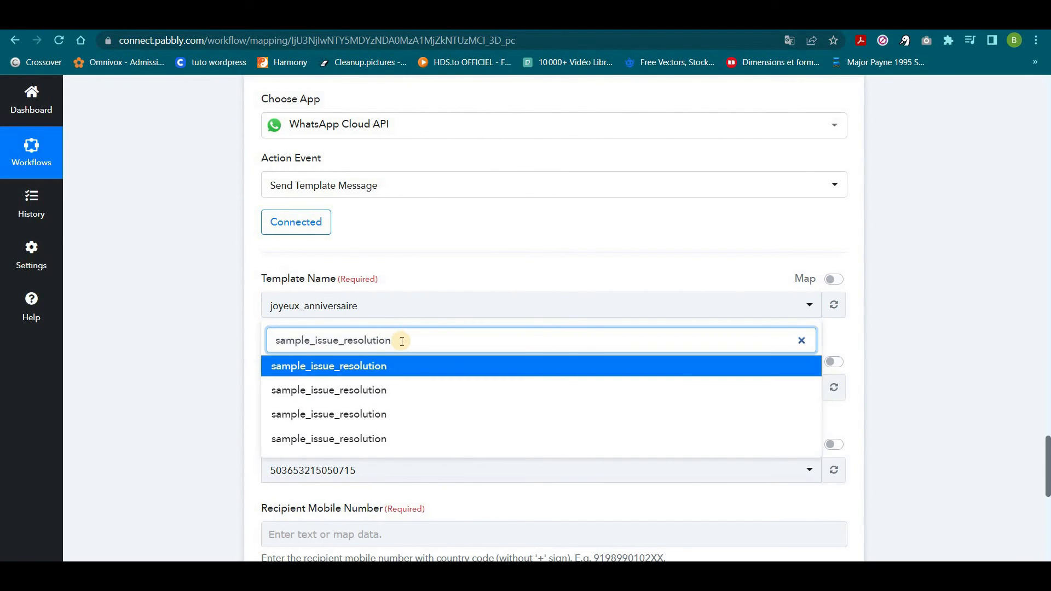
pyautogui.click(342, 365)
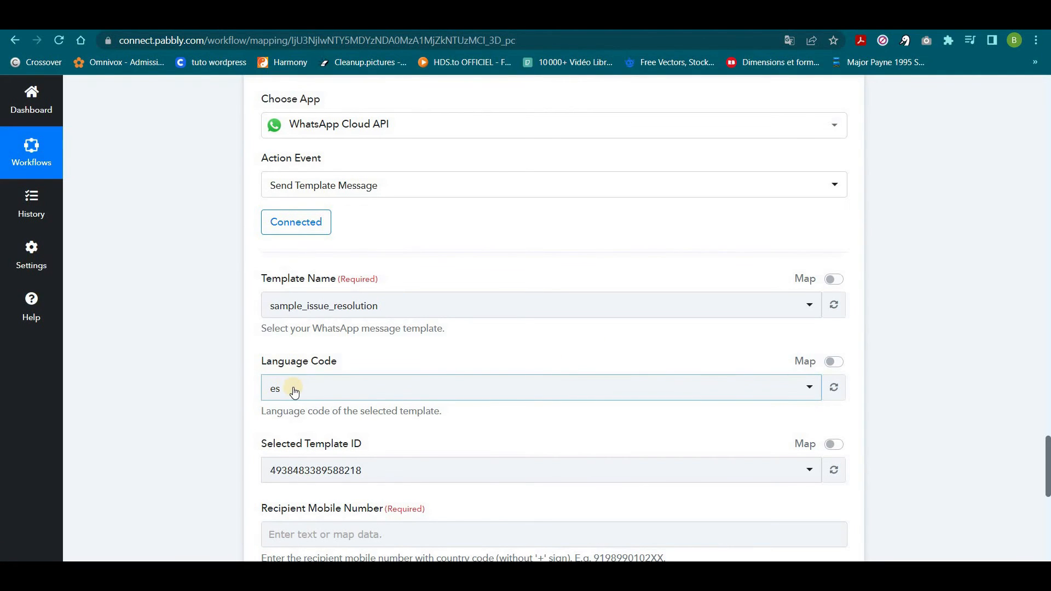
# Try the other sample_issue_resolution entries in Template Name and choose the one whose language code is en_US
pyautogui.click(811, 309)
pyautogui.scroll(-2, 493, 397)
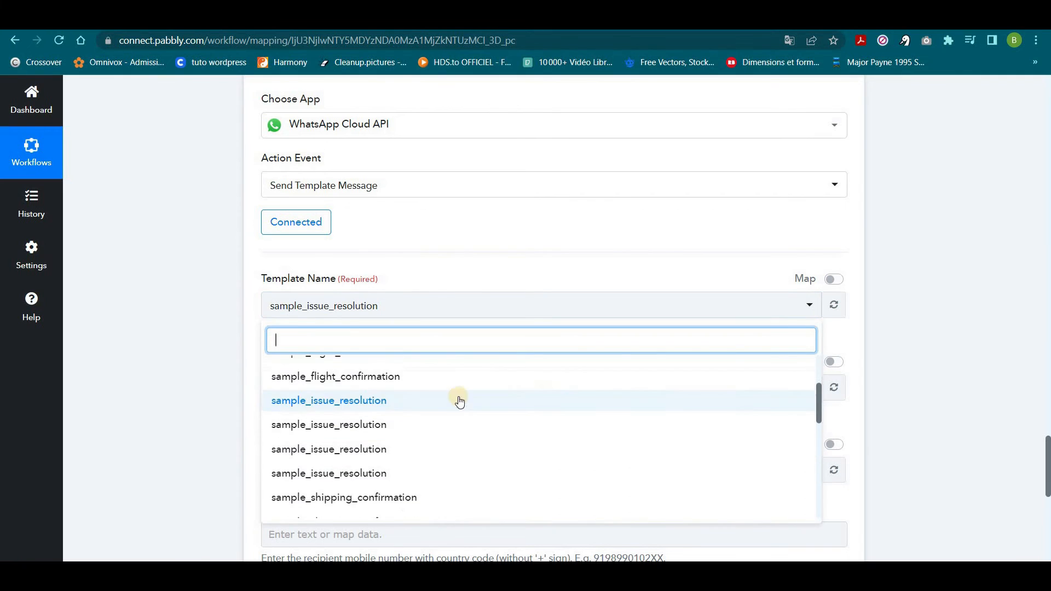
pyautogui.click(369, 428)
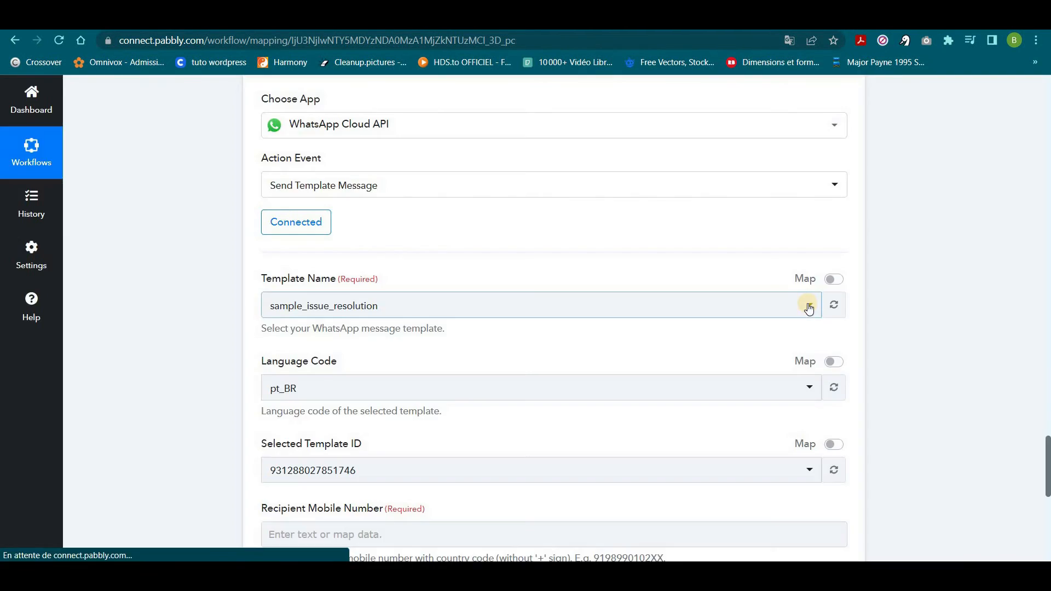
pyautogui.click(808, 308)
pyautogui.click(447, 404)
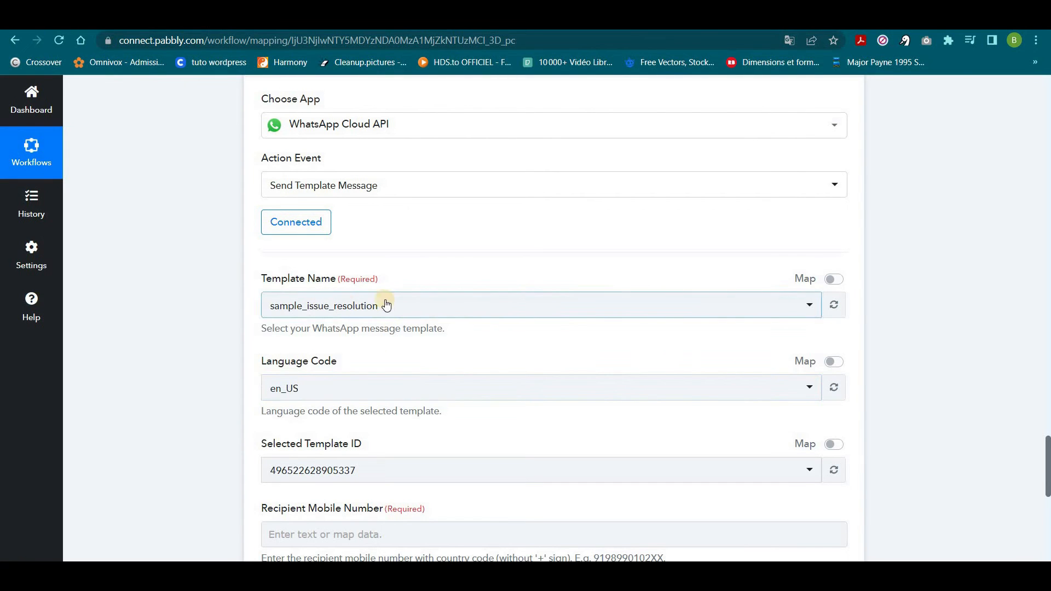
# Check the Téléphone column in the client sheet and map the Recipient Mobile Number to Téléphone from the Google Sheets trigger
pyautogui.scroll(-2, 363, 394)
pyautogui.scroll(1, 345, 397)
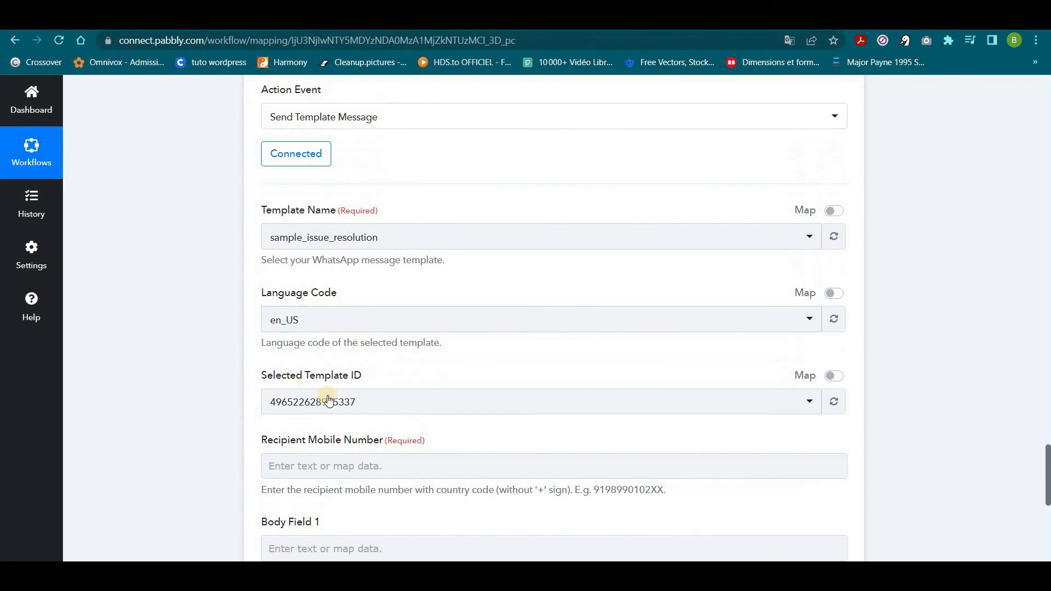
pyautogui.scroll(-4, 403, 403)
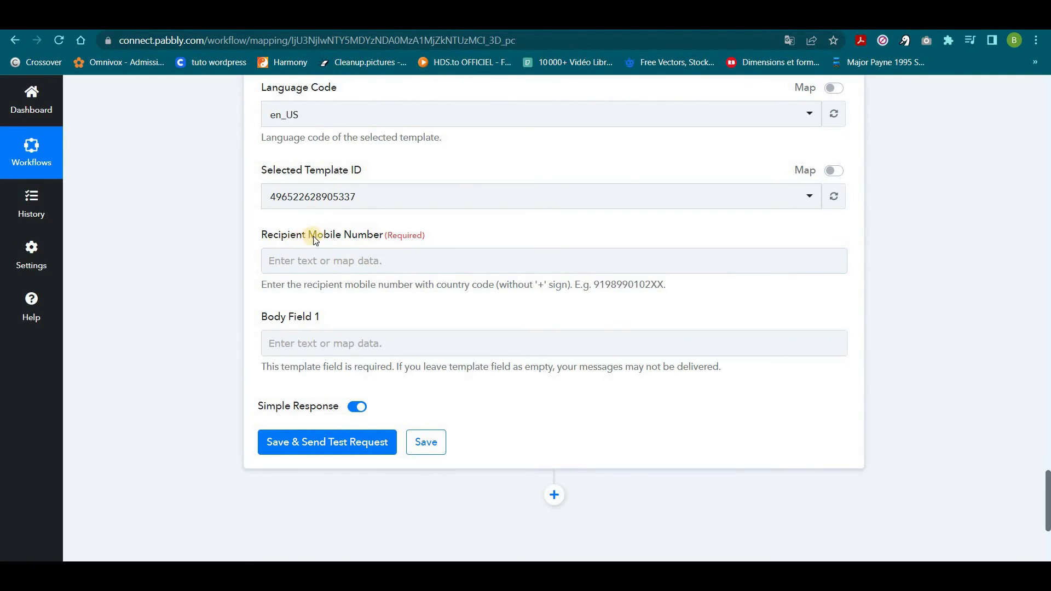
pyautogui.click(372, 264)
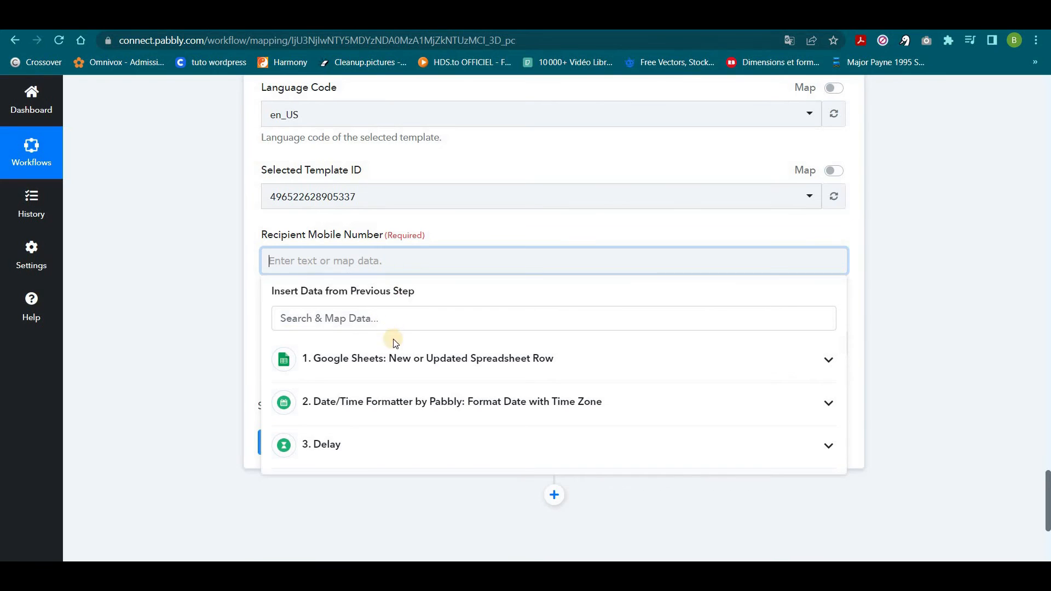
pyautogui.hotkey('ctrl', 'Tab')
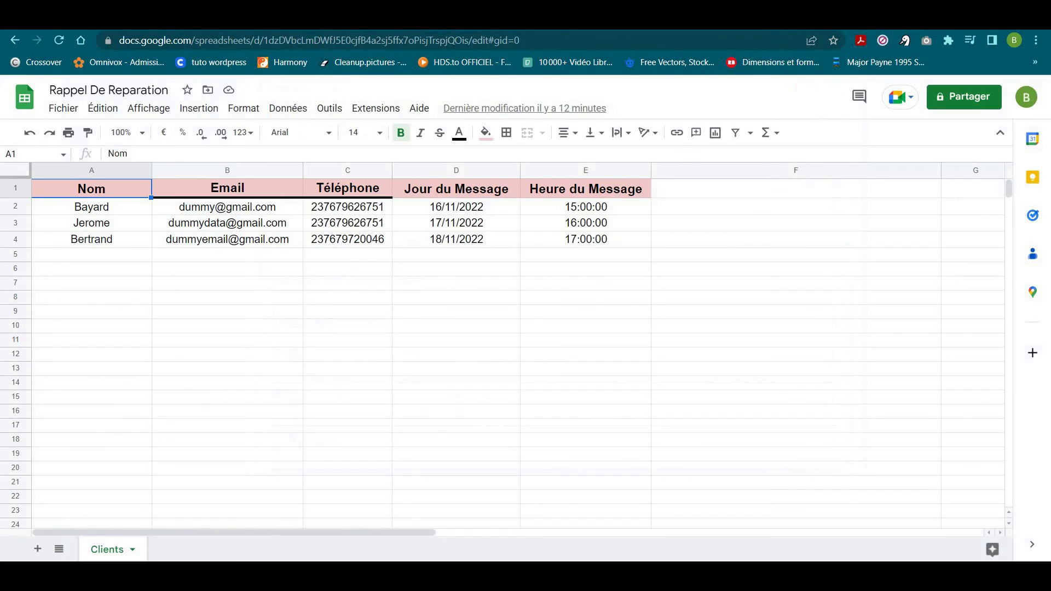
pyautogui.click(315, 210)
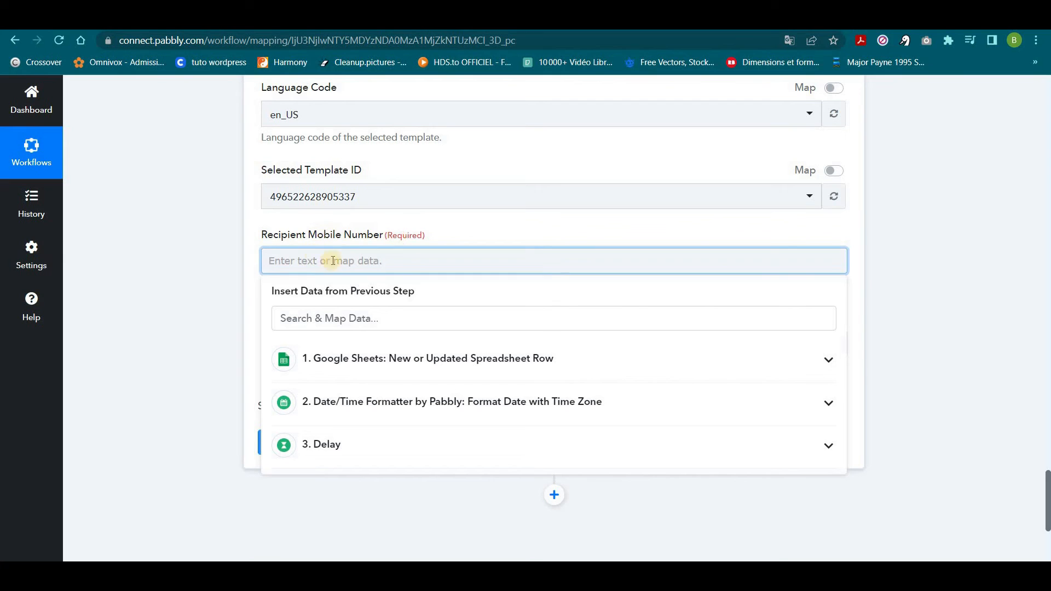
pyautogui.click(375, 361)
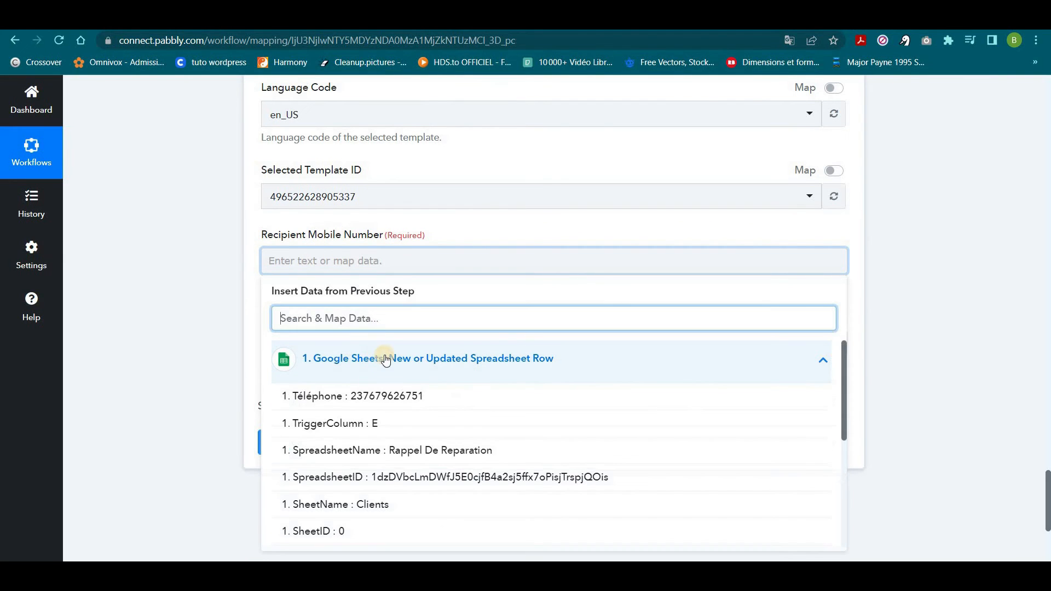
pyautogui.click(371, 398)
pyautogui.click(928, 290)
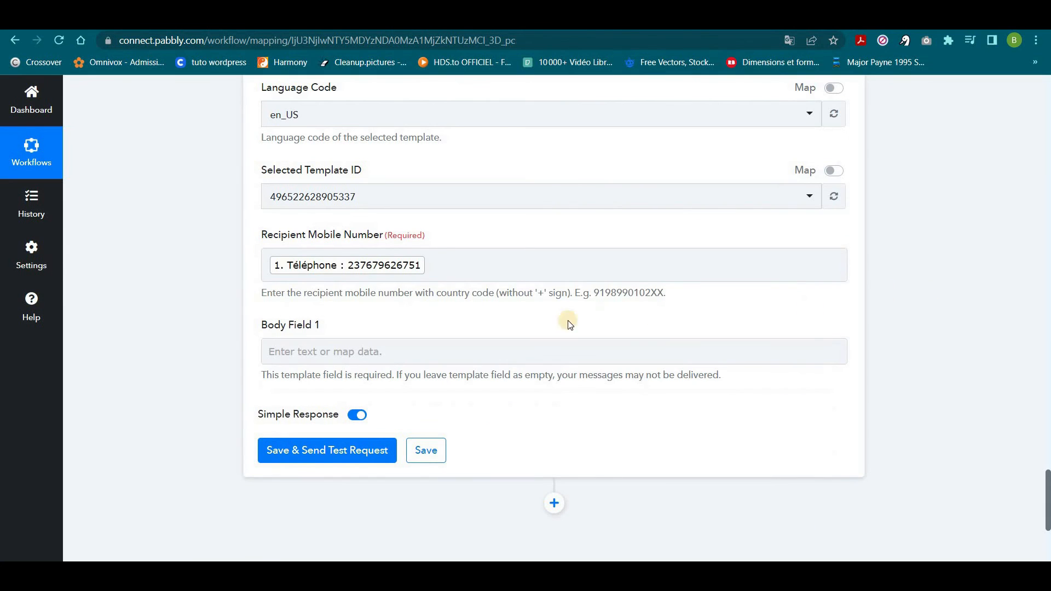
# Map Body Field 1 of the WhatsApp template to the Nom value from the Google Sheets trigger
pyautogui.scroll(-1, 446, 297)
pyautogui.click(370, 281)
pyautogui.click(363, 283)
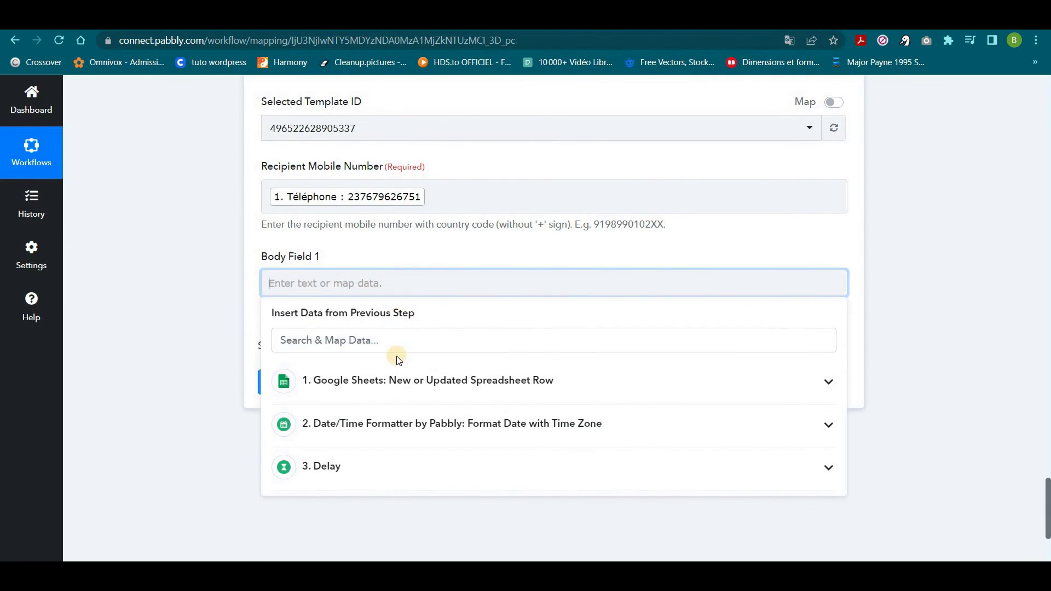
pyautogui.click(392, 378)
pyautogui.scroll(-1, 481, 419)
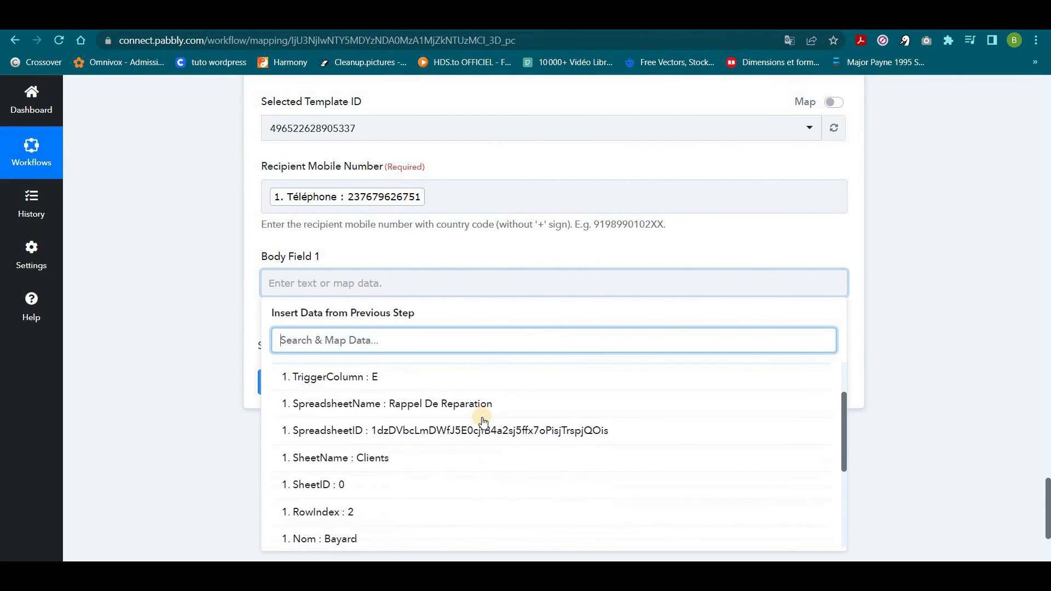
pyautogui.scroll(-1, 482, 421)
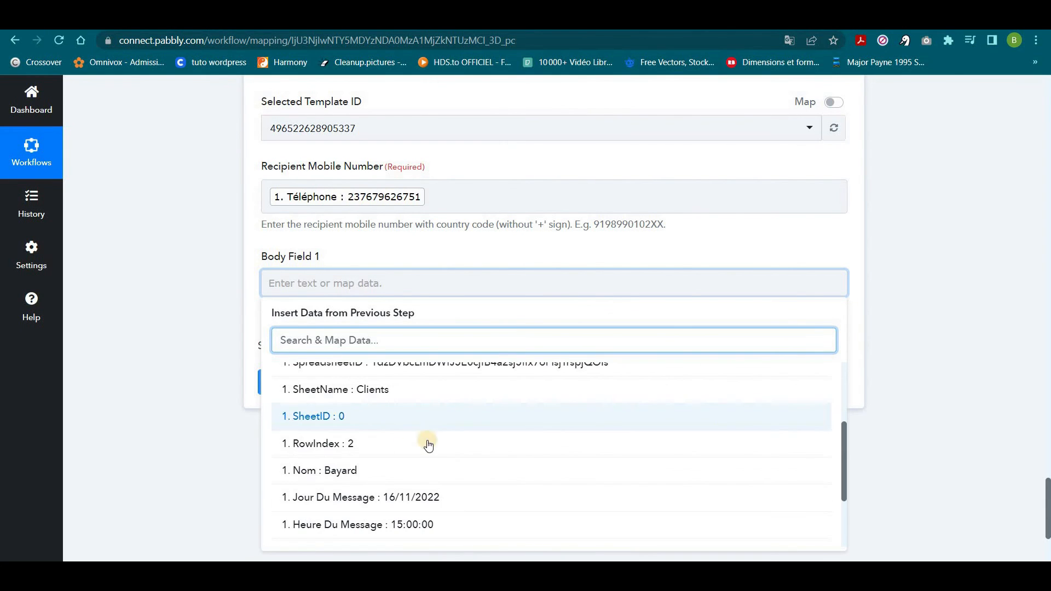
pyautogui.click(329, 471)
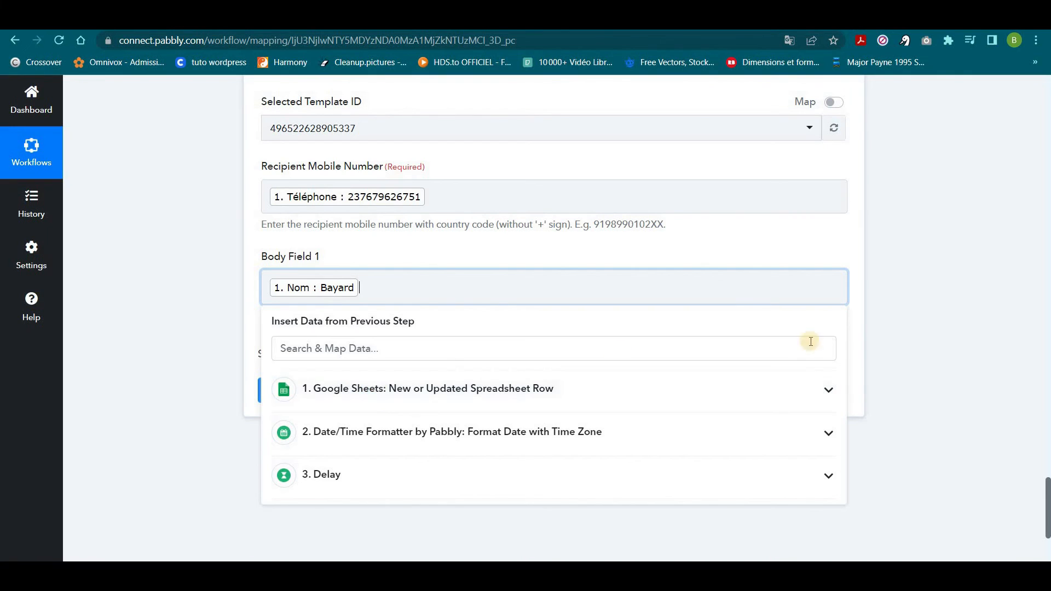
# Save the WhatsApp Cloud API template message action and send its test request
pyautogui.click(949, 324)
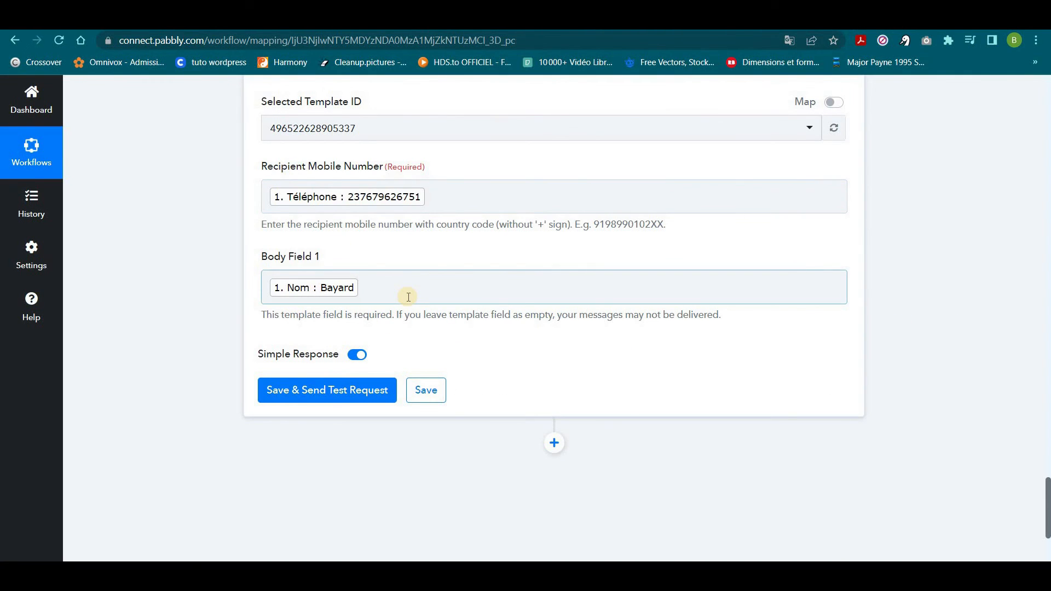
pyautogui.scroll(4, 527, 325)
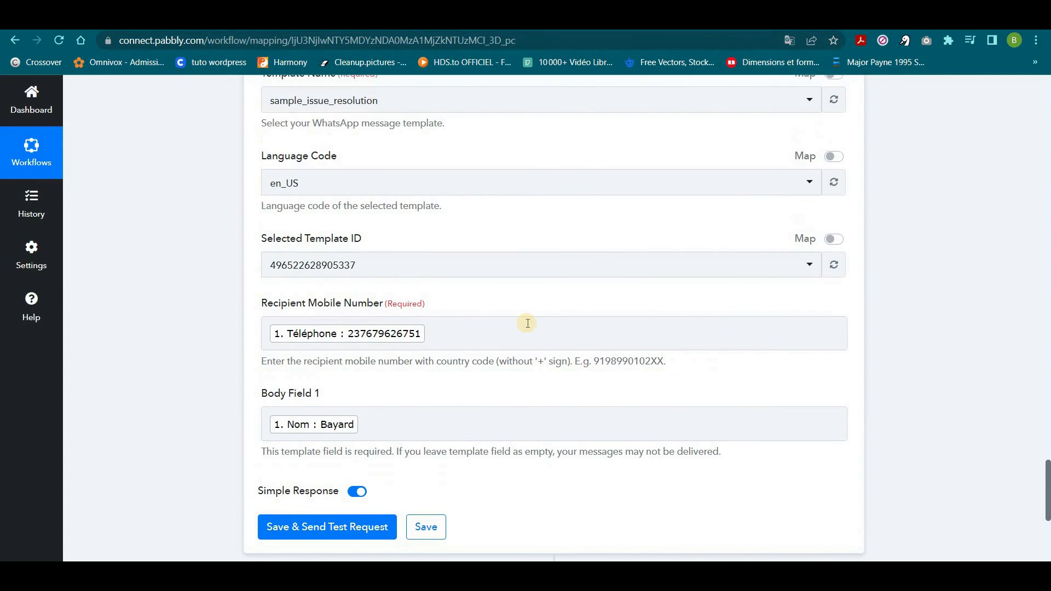
pyautogui.scroll(-3, 527, 327)
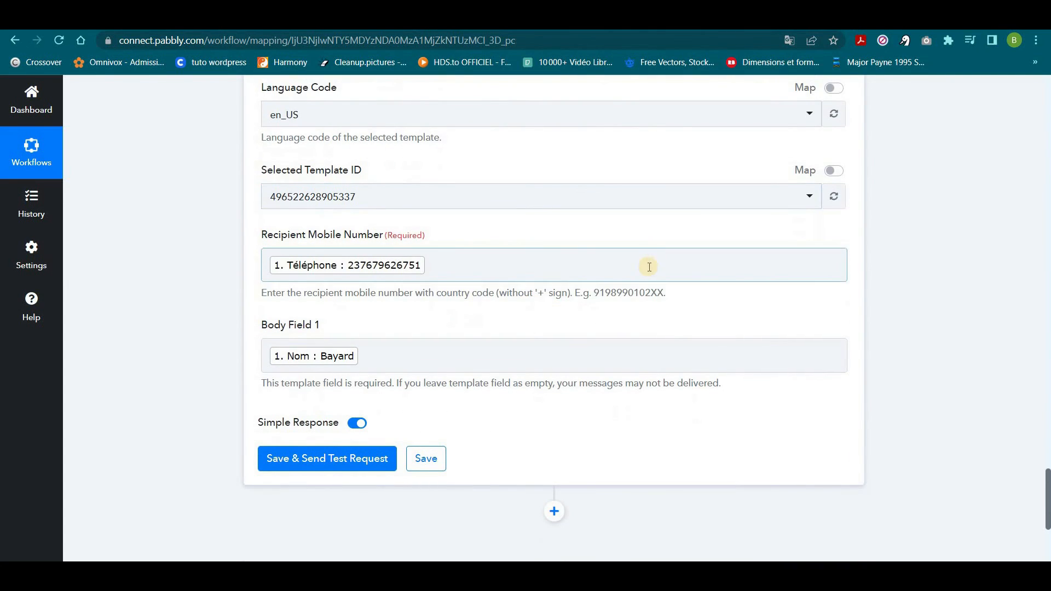
pyautogui.click(344, 459)
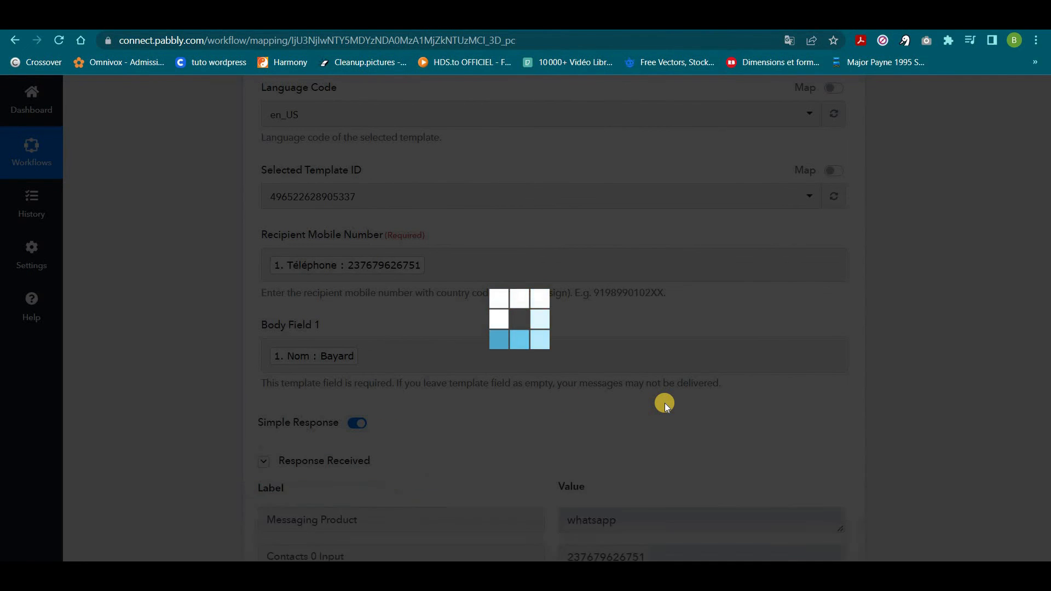
# Review the test response, switch to WhatsApp Web and open the newly received template message
pyautogui.scroll(-2, 711, 410)
pyautogui.scroll(-3, 728, 410)
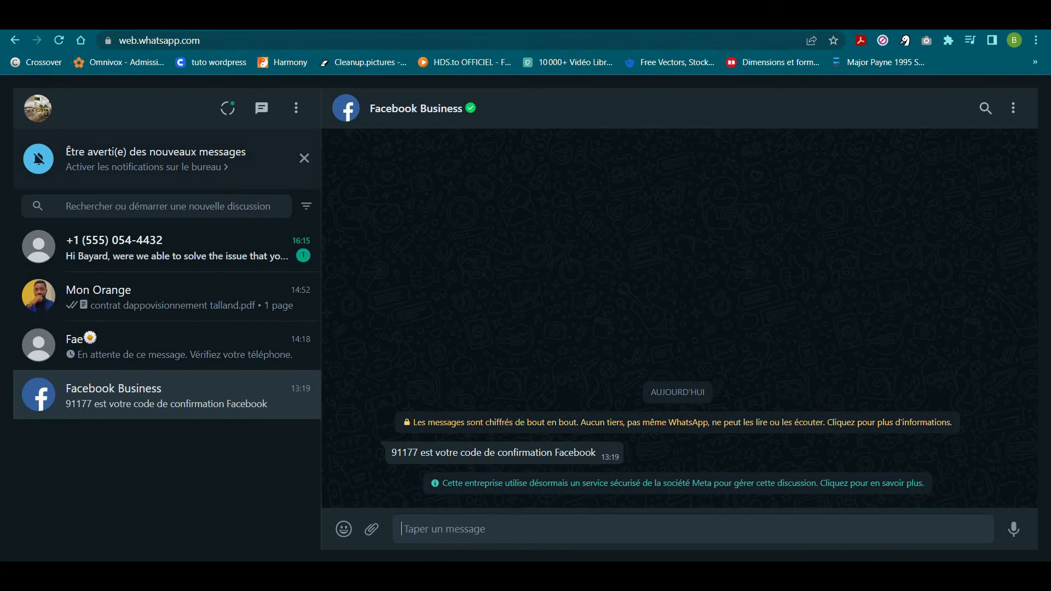
pyautogui.click(119, 250)
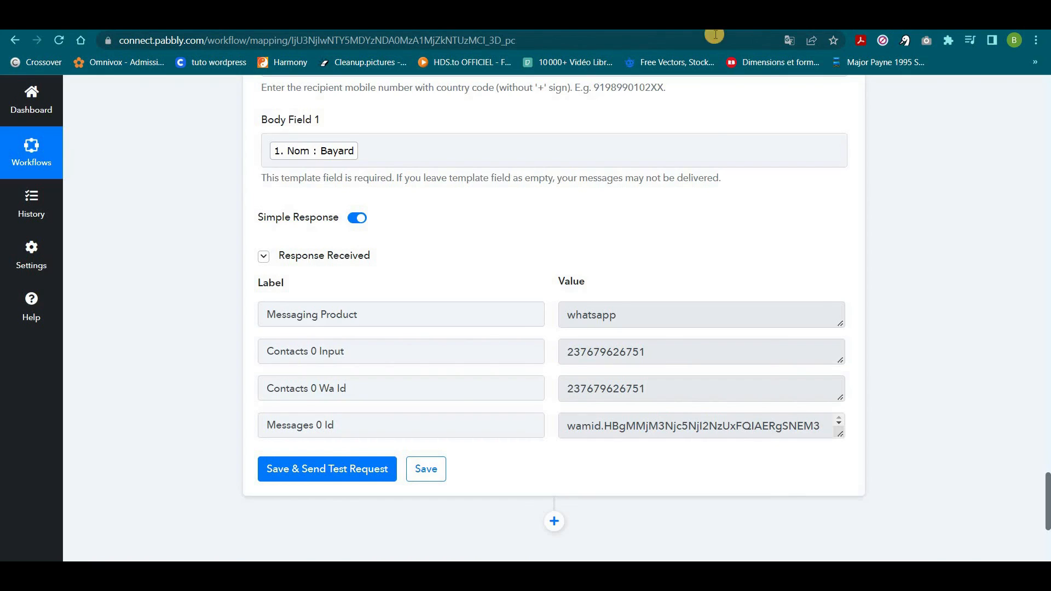
# Return to the Pabbly Connect workflow and collapse the WhatsApp Cloud API and Delay by Pabbly action steps
pyautogui.click(705, 21)
pyautogui.scroll(-5, 492, 432)
pyautogui.scroll(14, 526, 452)
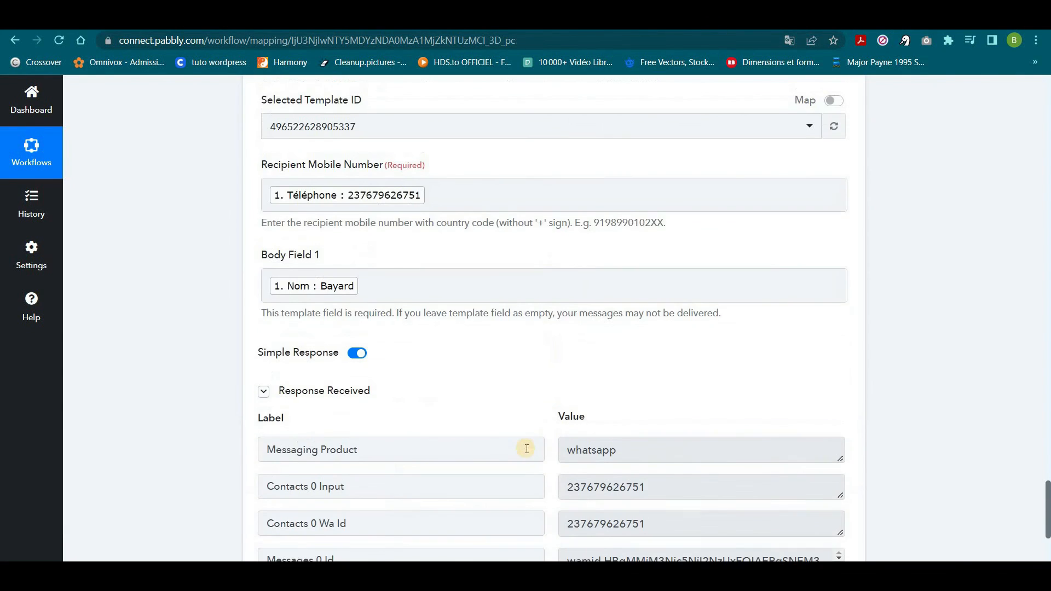
pyautogui.scroll(6, 863, 242)
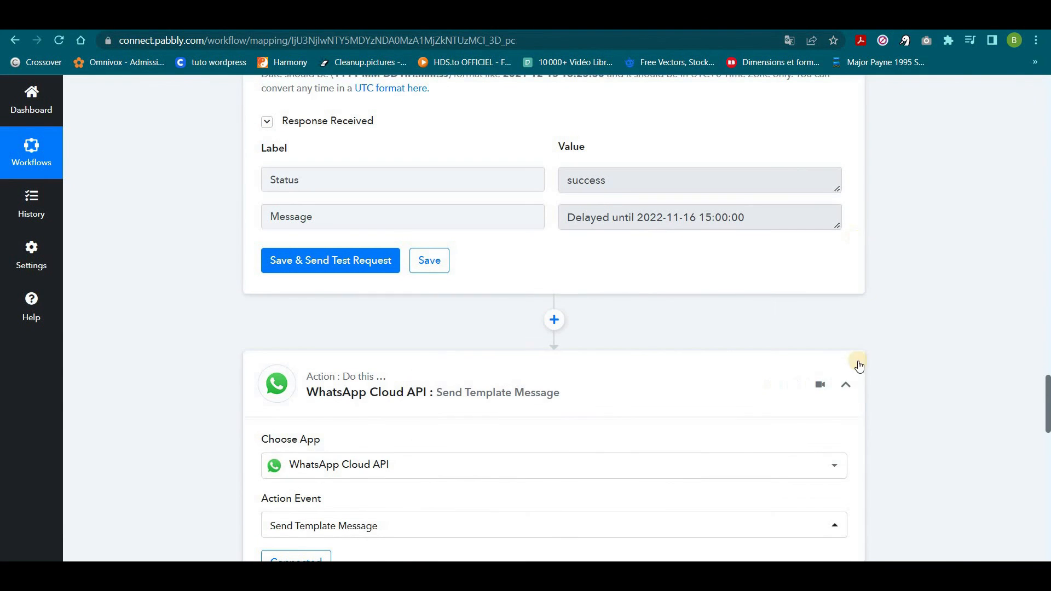
pyautogui.click(846, 388)
pyautogui.scroll(10, 818, 362)
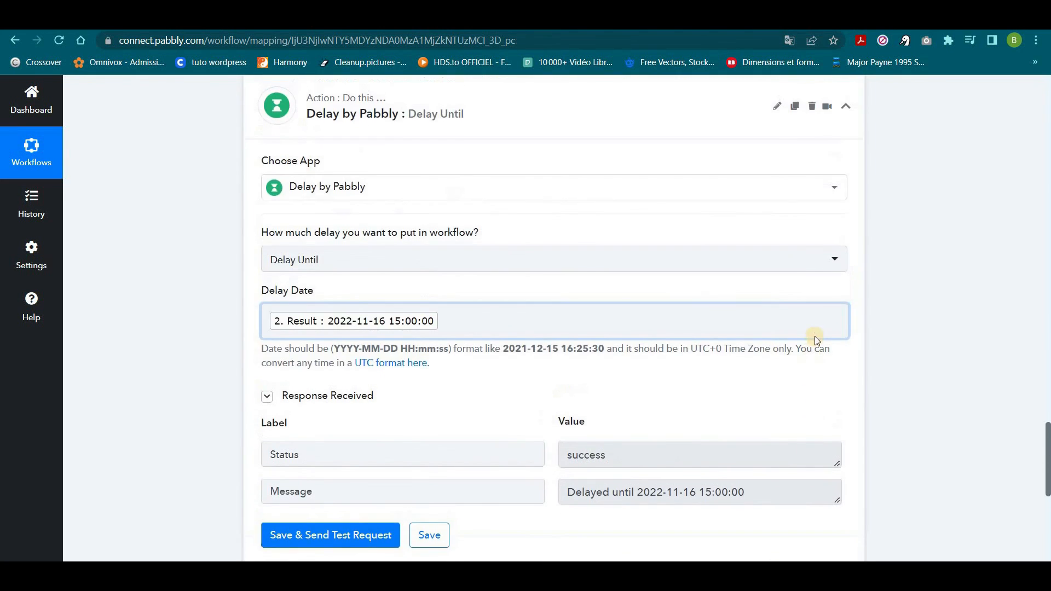
pyautogui.scroll(-4, 821, 351)
pyautogui.click(845, 378)
# Collapse the Date/Time Formatter action and the Google Sheets trigger, and look over the complete workflow
pyautogui.scroll(12, 783, 366)
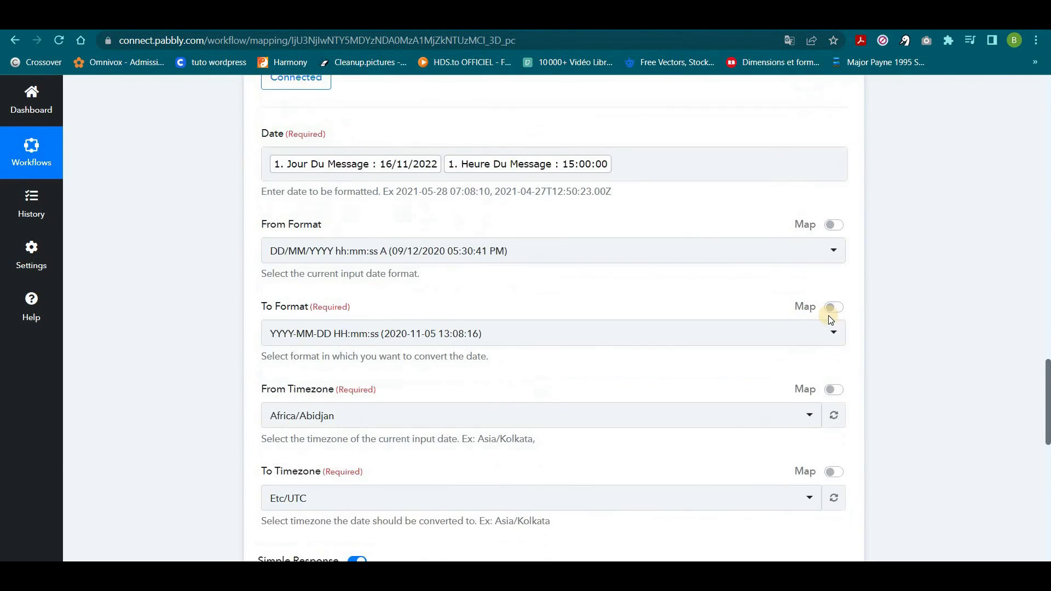
pyautogui.scroll(5, 826, 319)
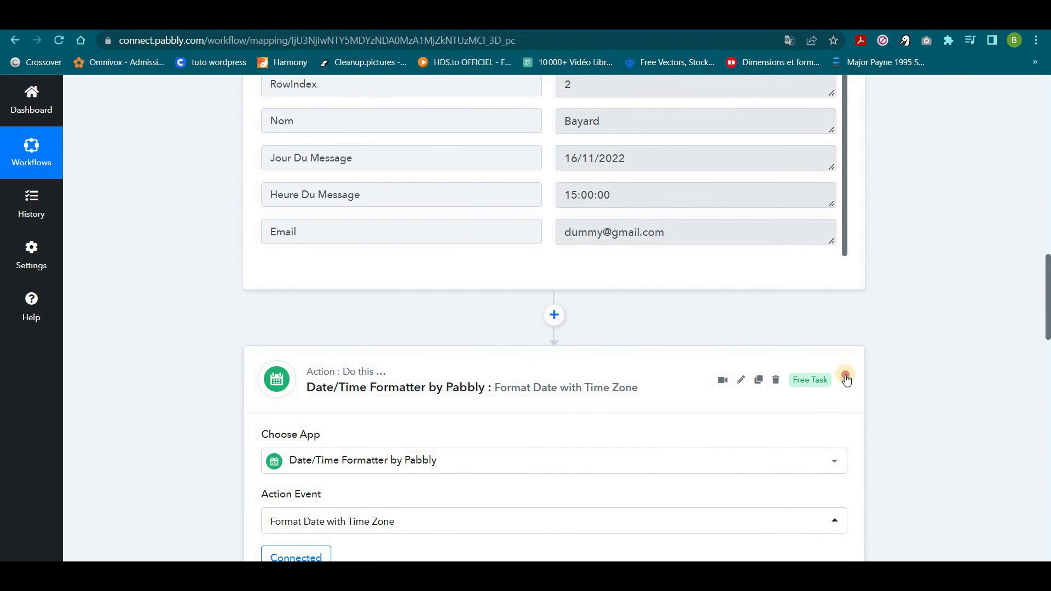
pyautogui.click(843, 378)
pyautogui.scroll(16, 778, 352)
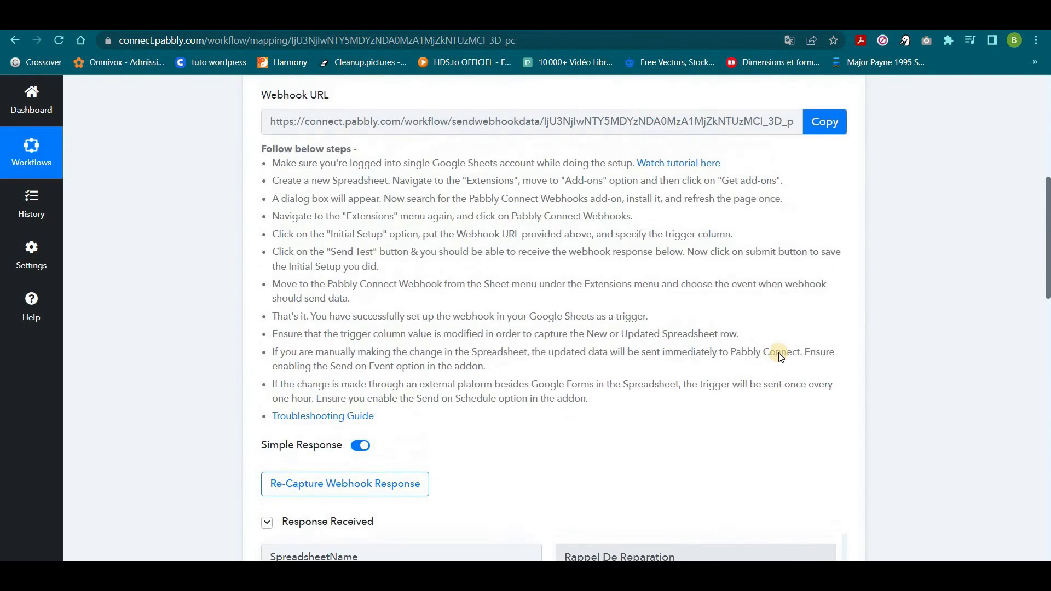
pyautogui.scroll(3, 840, 235)
pyautogui.click(846, 246)
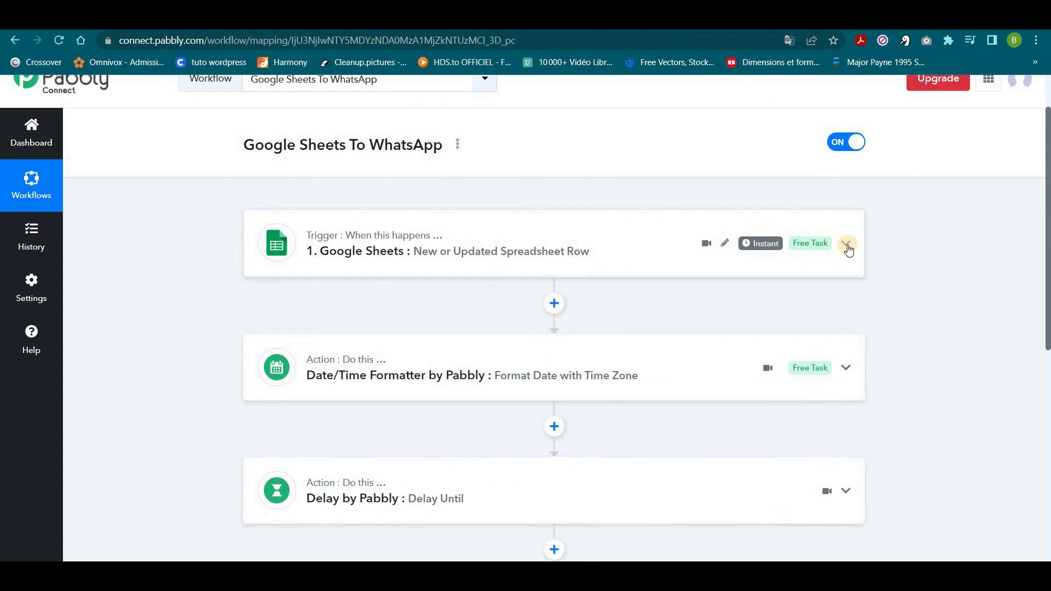
pyautogui.scroll(-1, 656, 339)
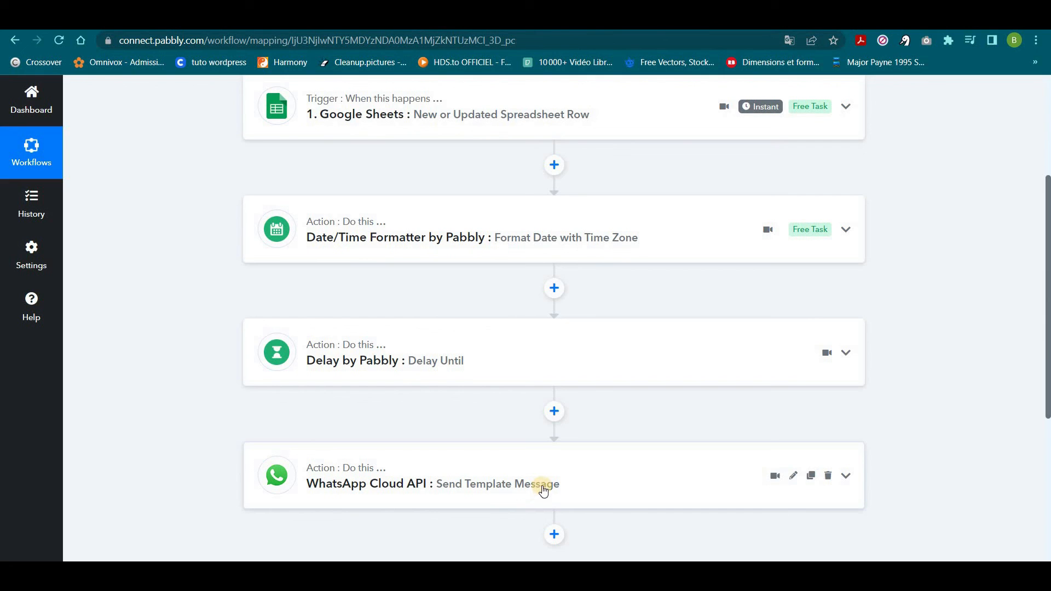
pyautogui.scroll(4, 593, 438)
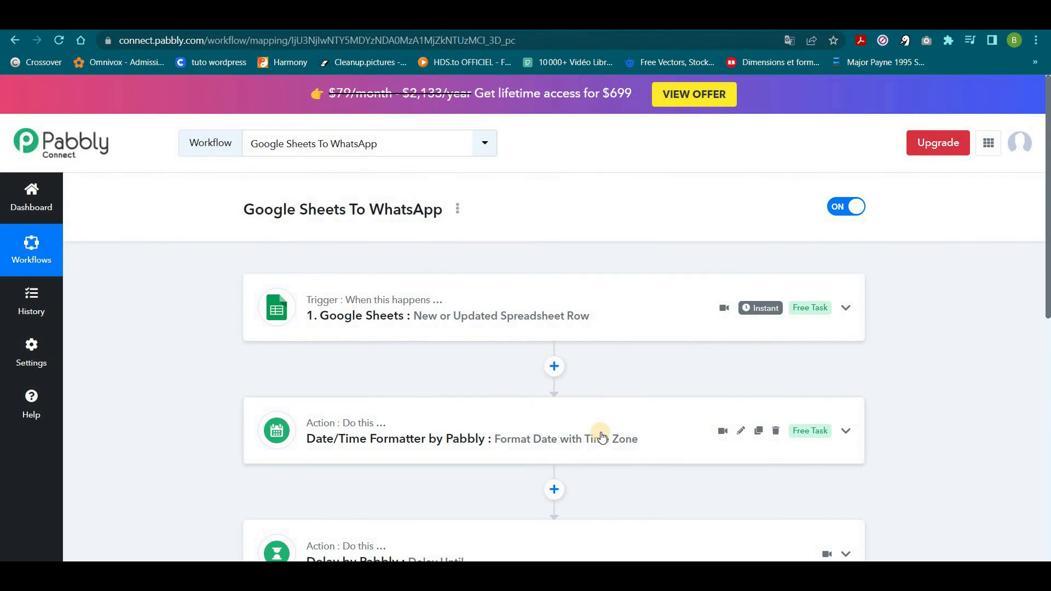